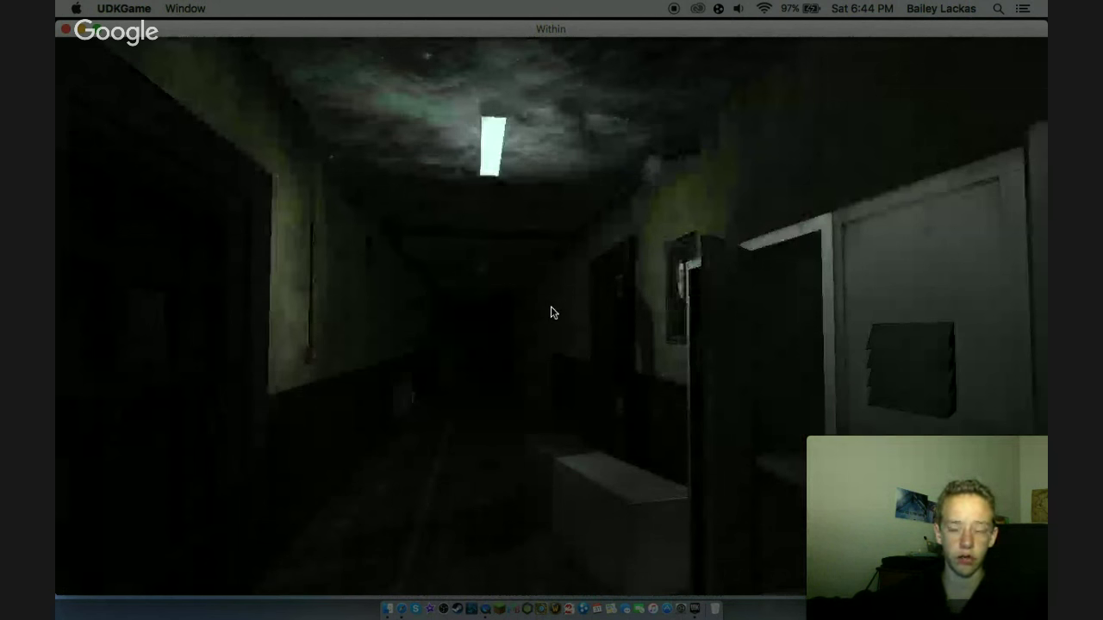
- Pause Within with Esc and choose Back To Menu to leave the level
key(Escape)
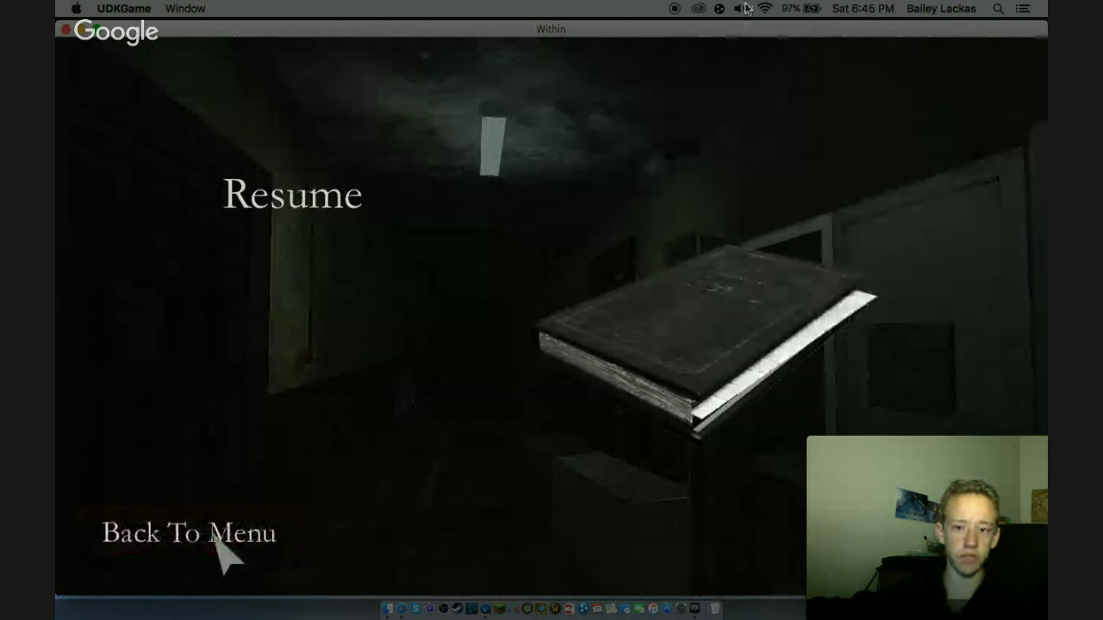
click(217, 536)
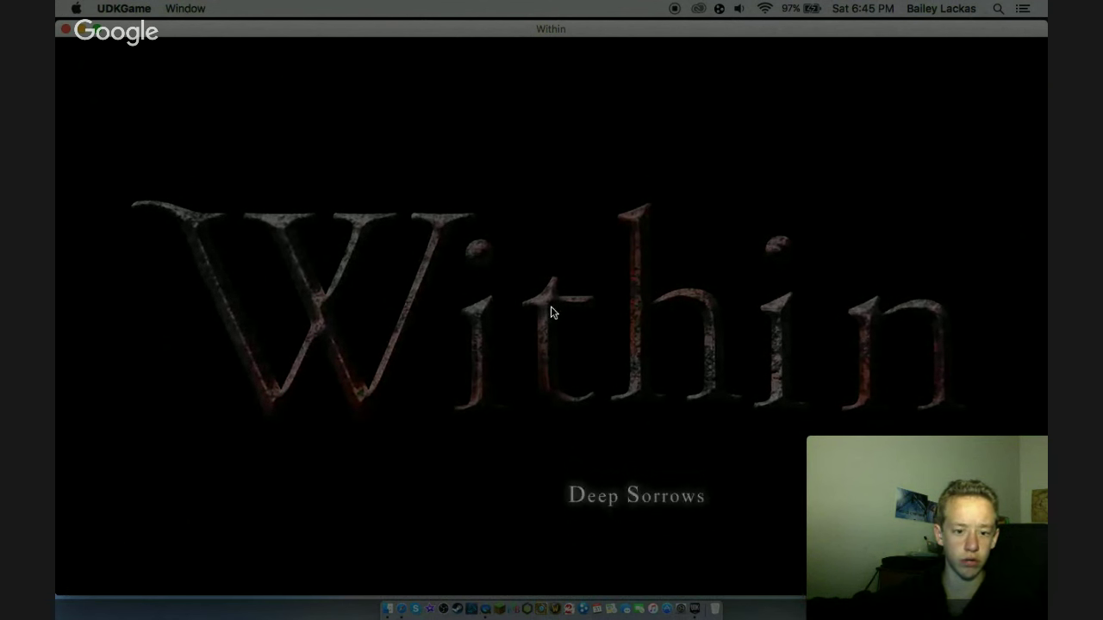
- Glance at the Hangouts broadcast window, then return to Within and Exit from its main menu
key(ctrl+Up)
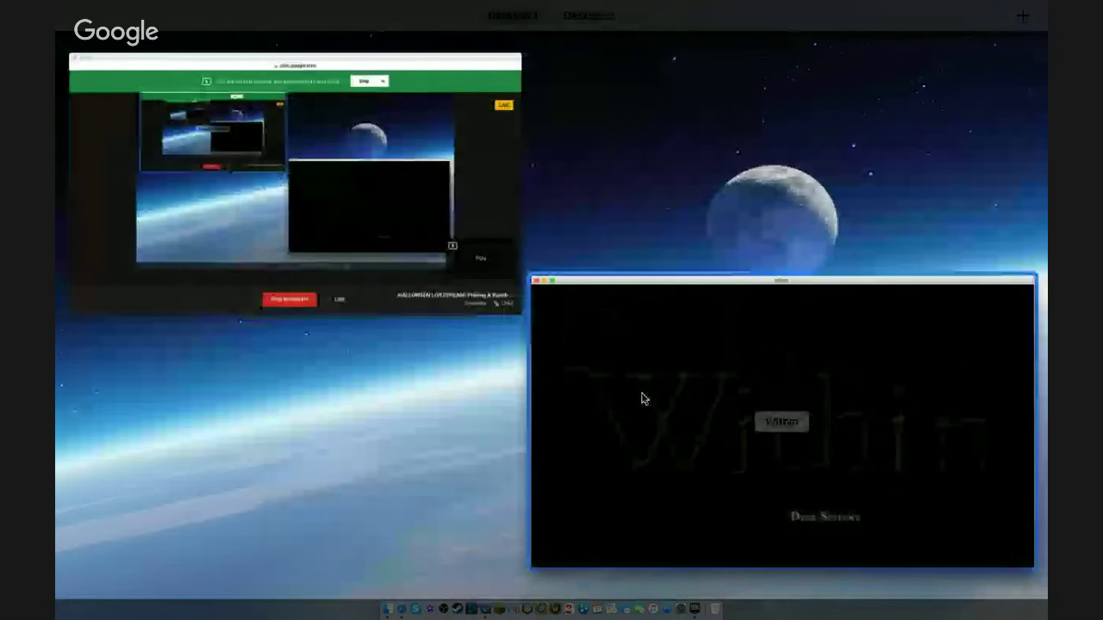
click(299, 199)
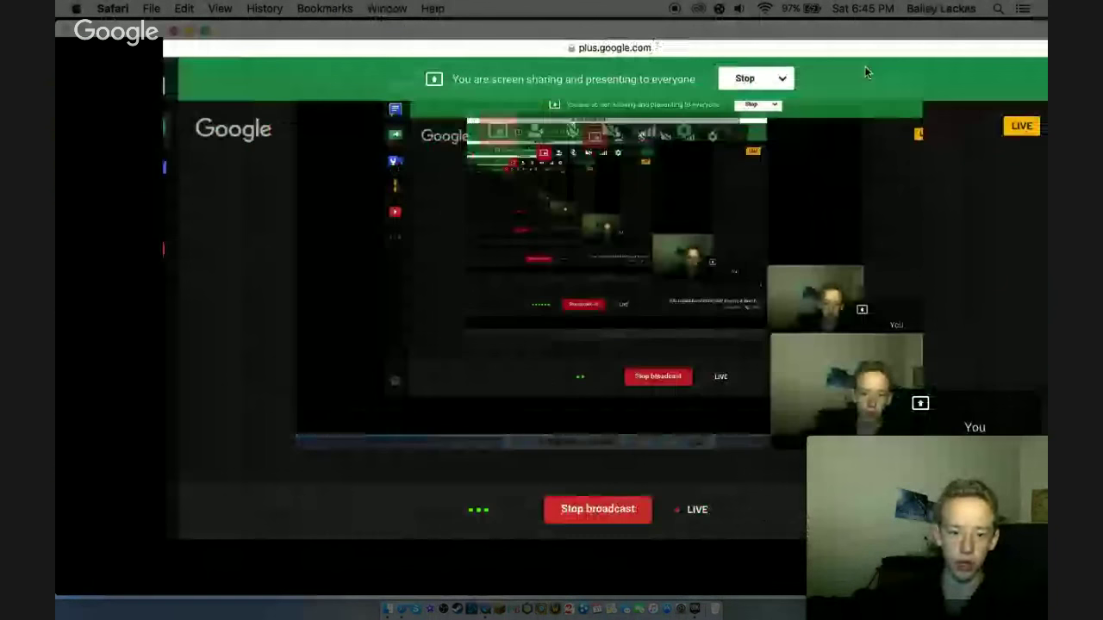
key(ctrl+Right)
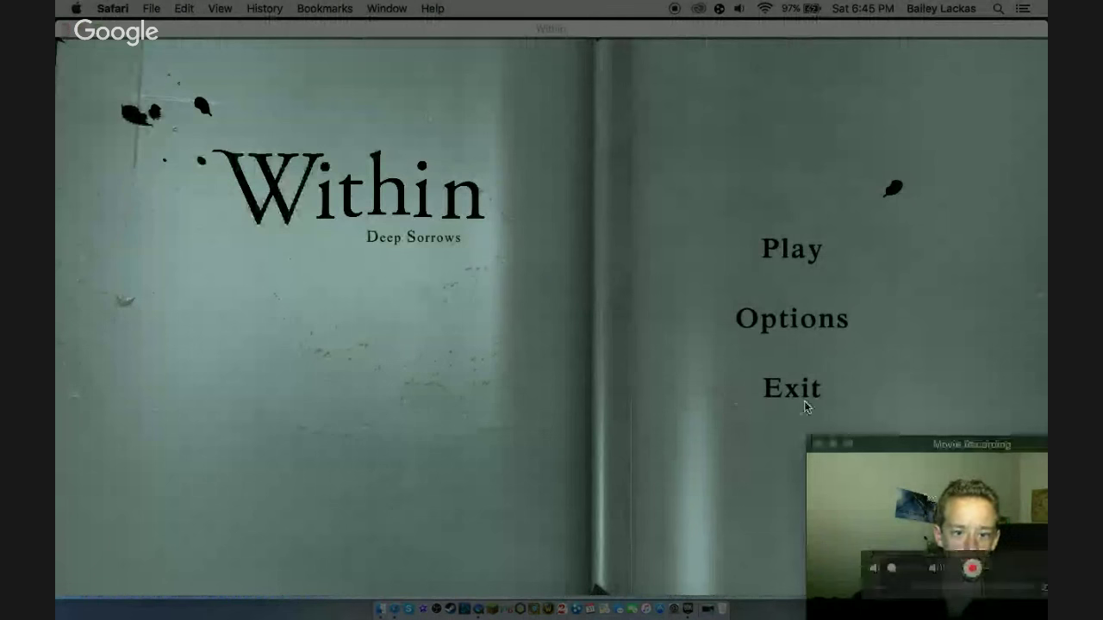
click(551, 309)
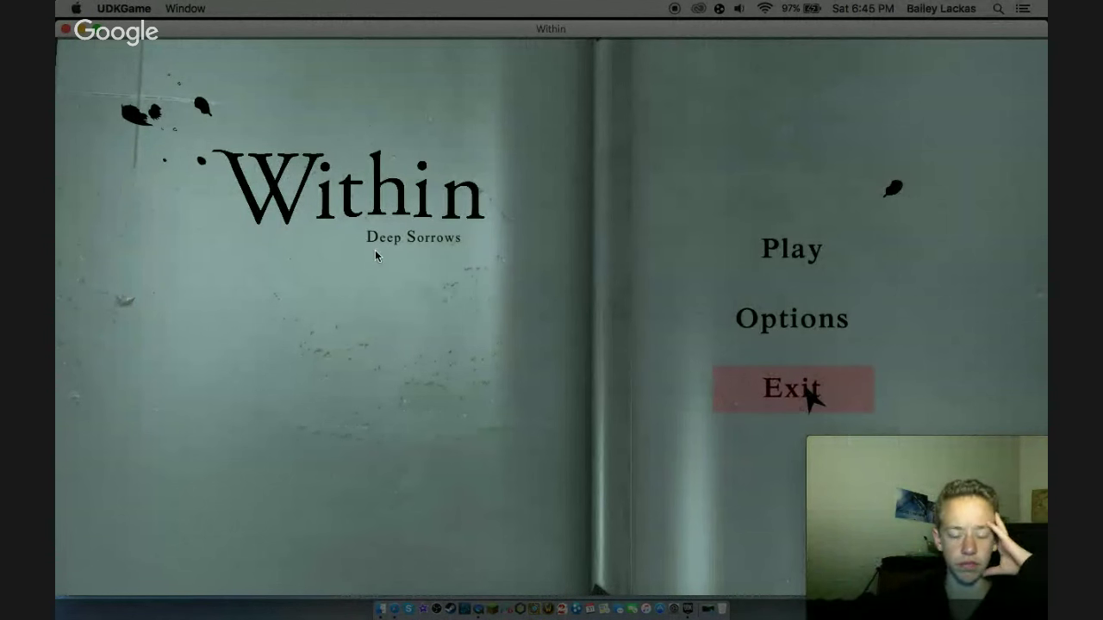
click(810, 393)
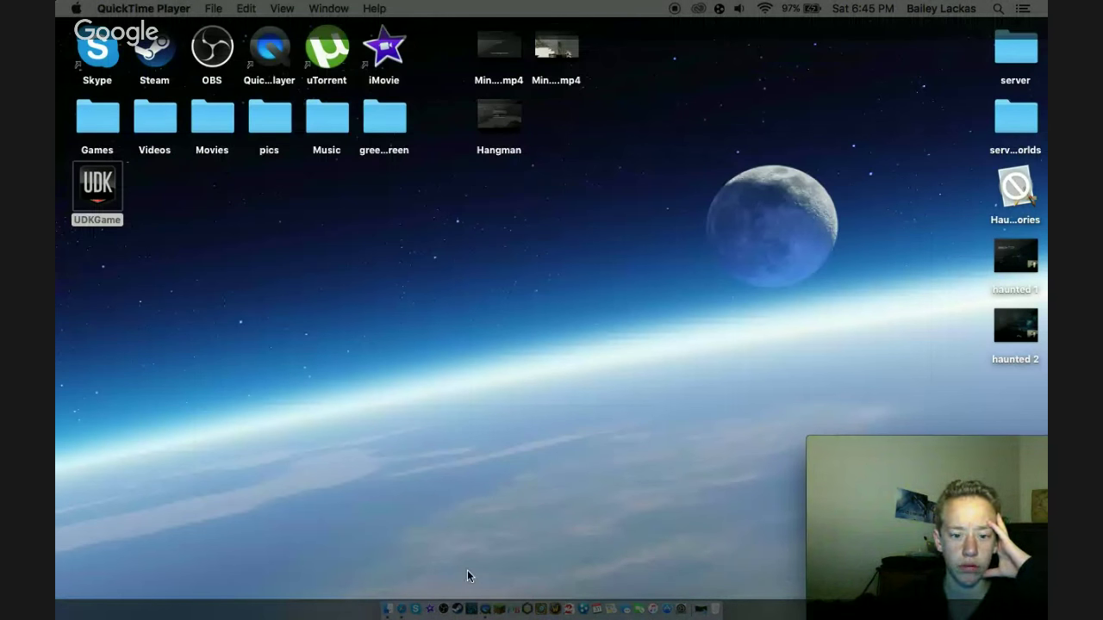
- Stop the QuickTime screen recording, discard it with Don't Save, and return to Safari
right_click(488, 607)
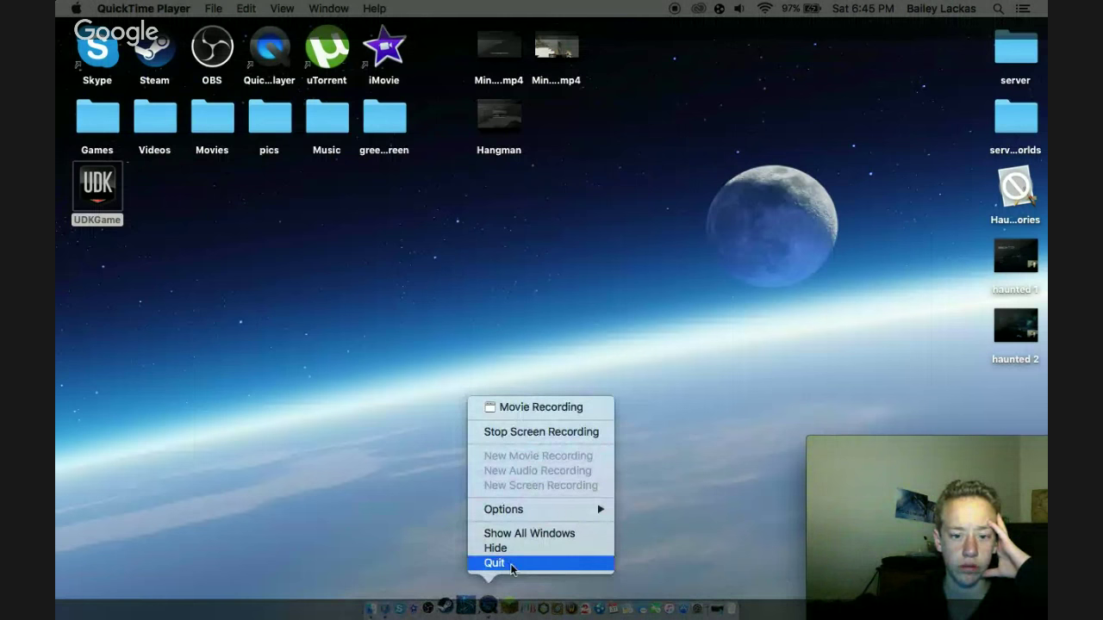
click(526, 437)
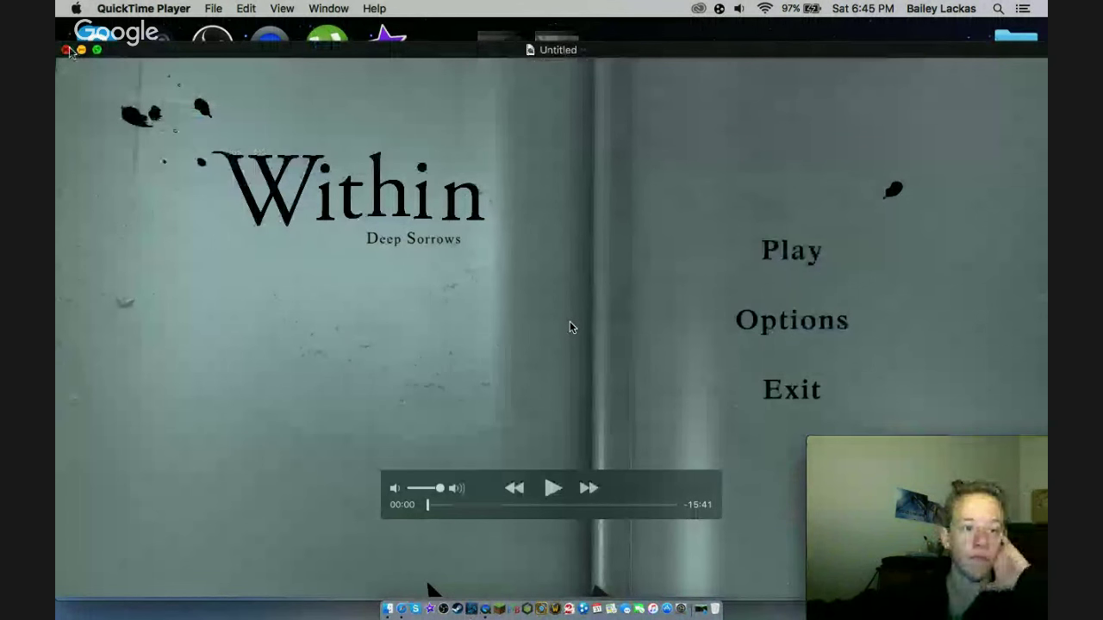
key(super+w)
click(485, 233)
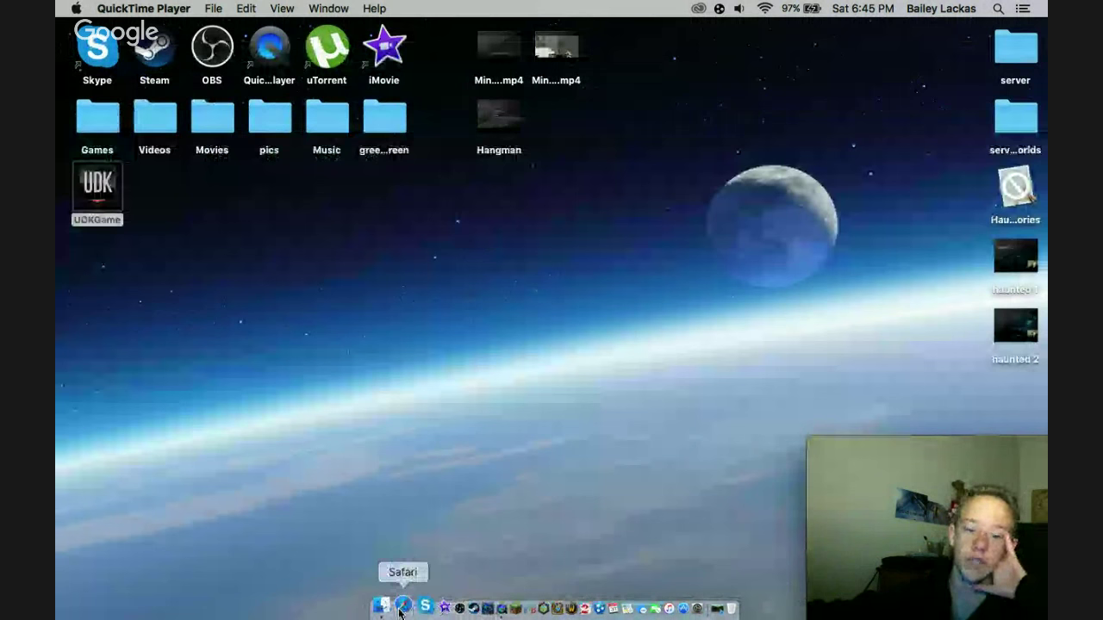
click(403, 608)
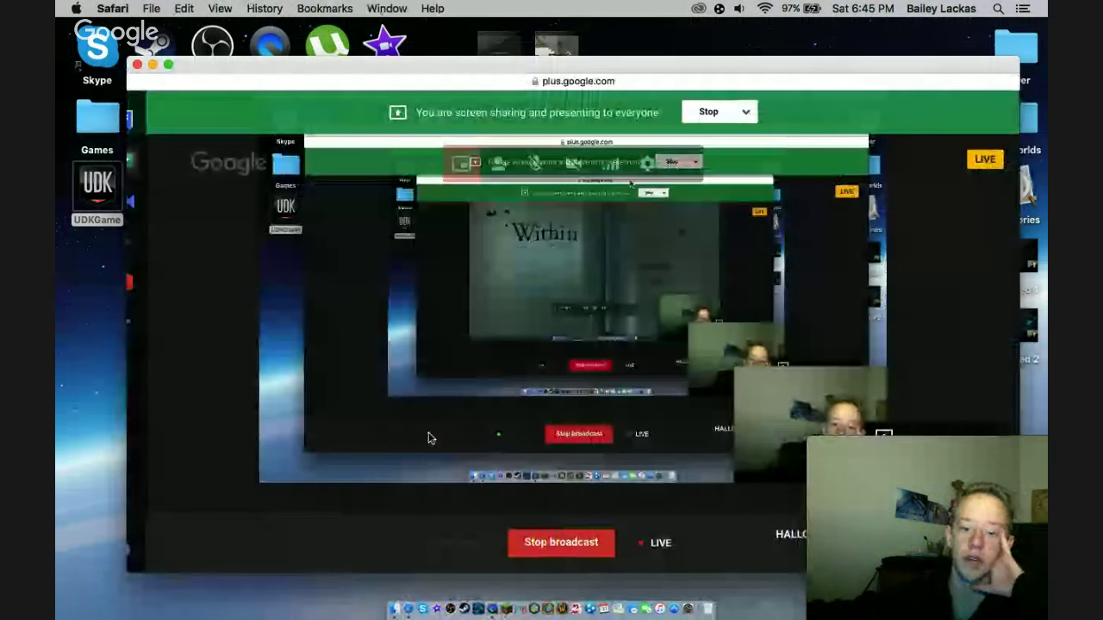
- Open a new Safari window and search Google for 'refletor ios'
right_click(411, 608)
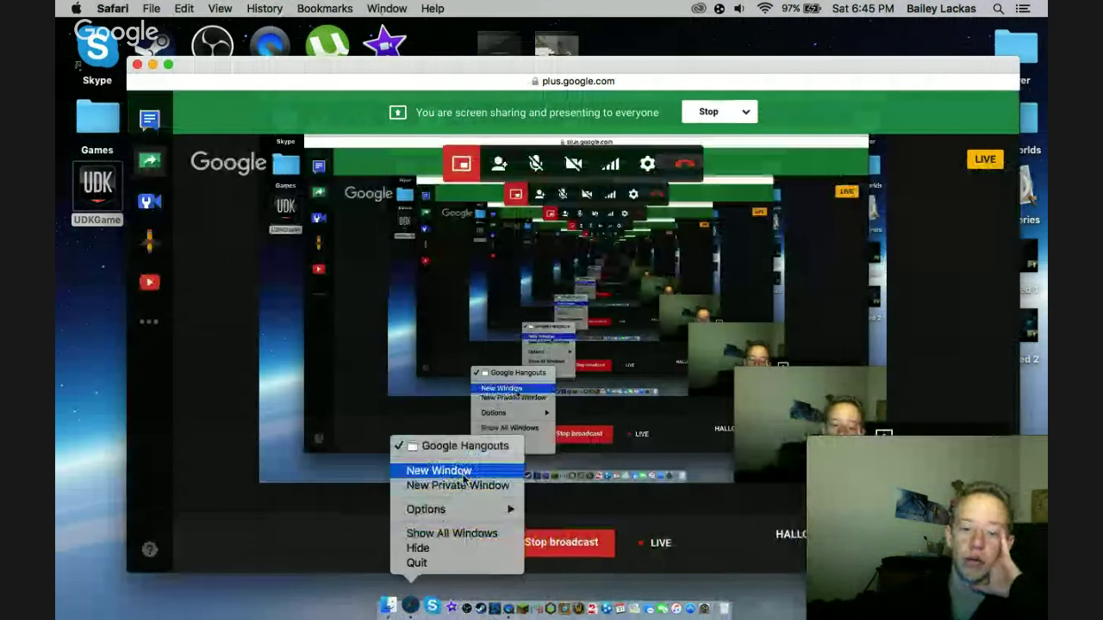
click(464, 475)
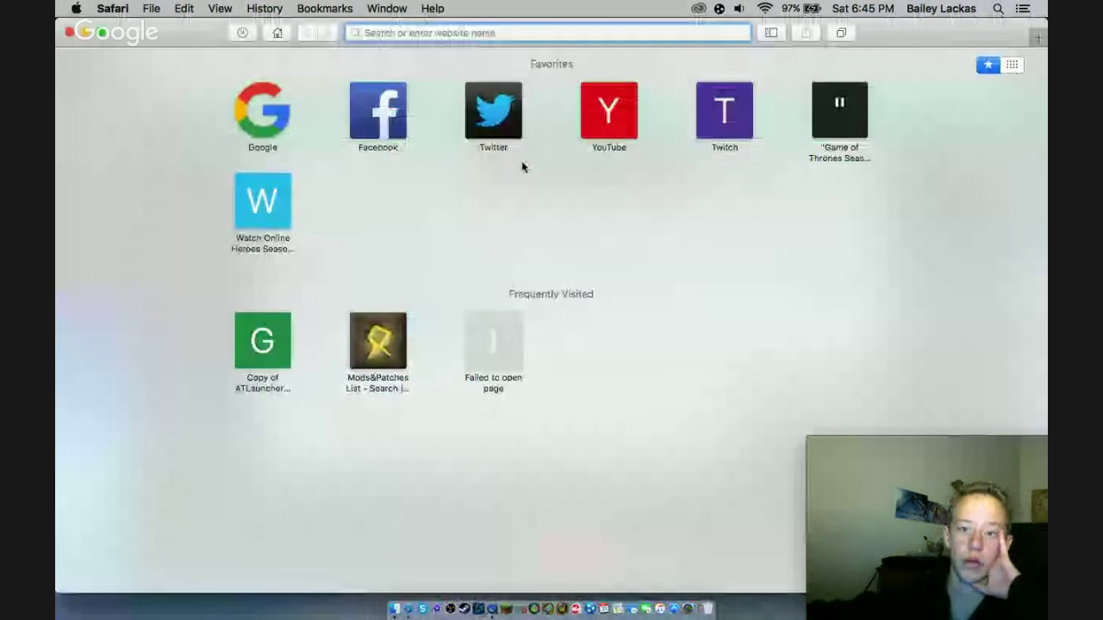
text(ref)
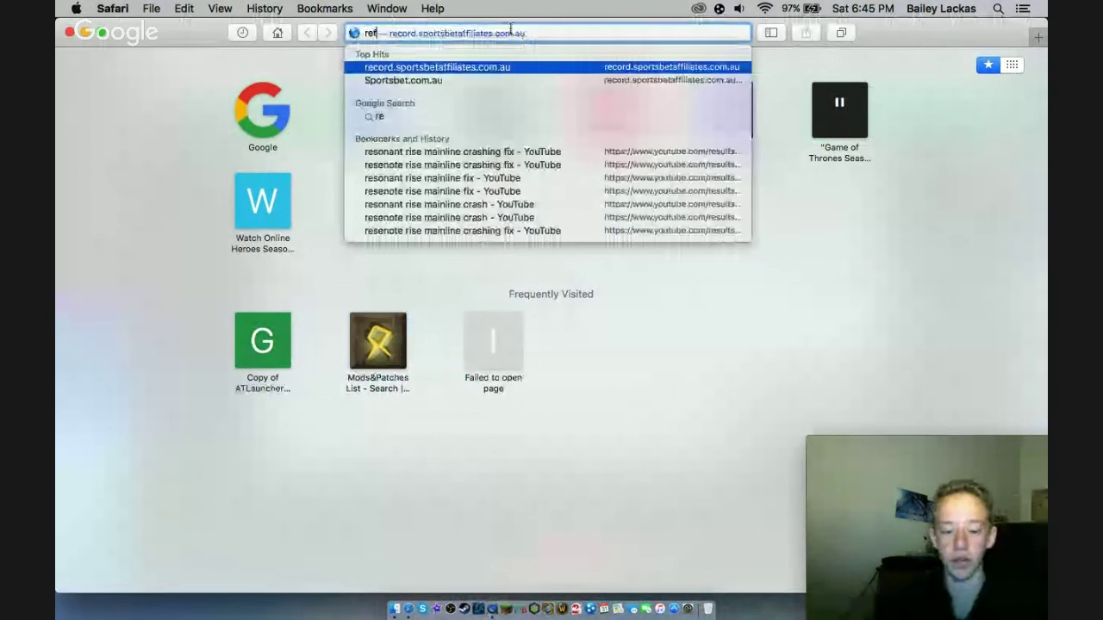
text(letor)
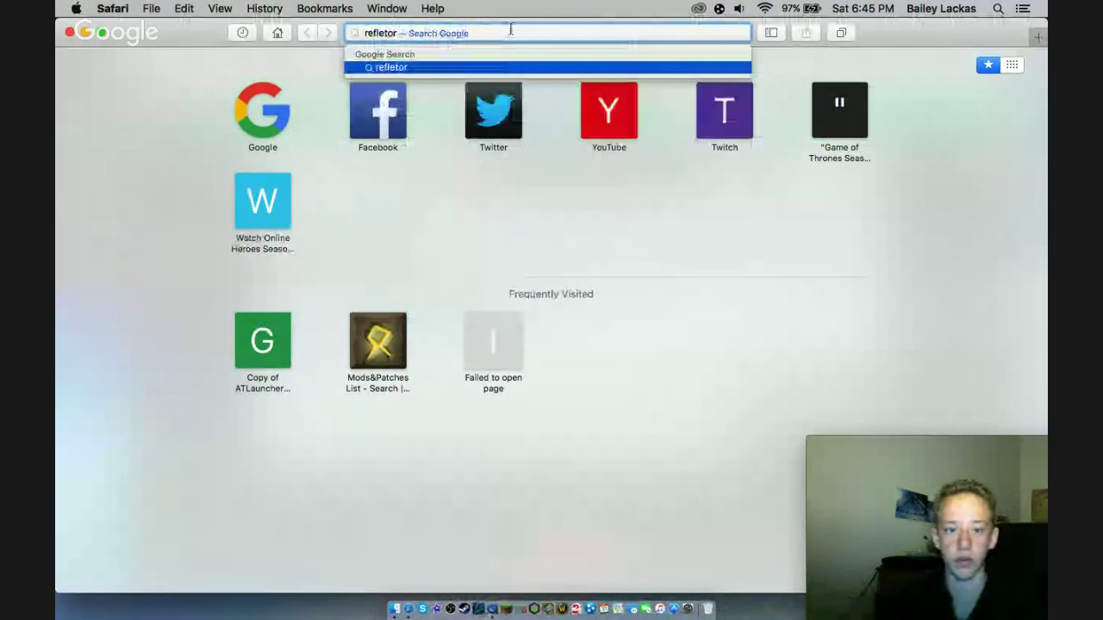
key(Escape)
key(Return)
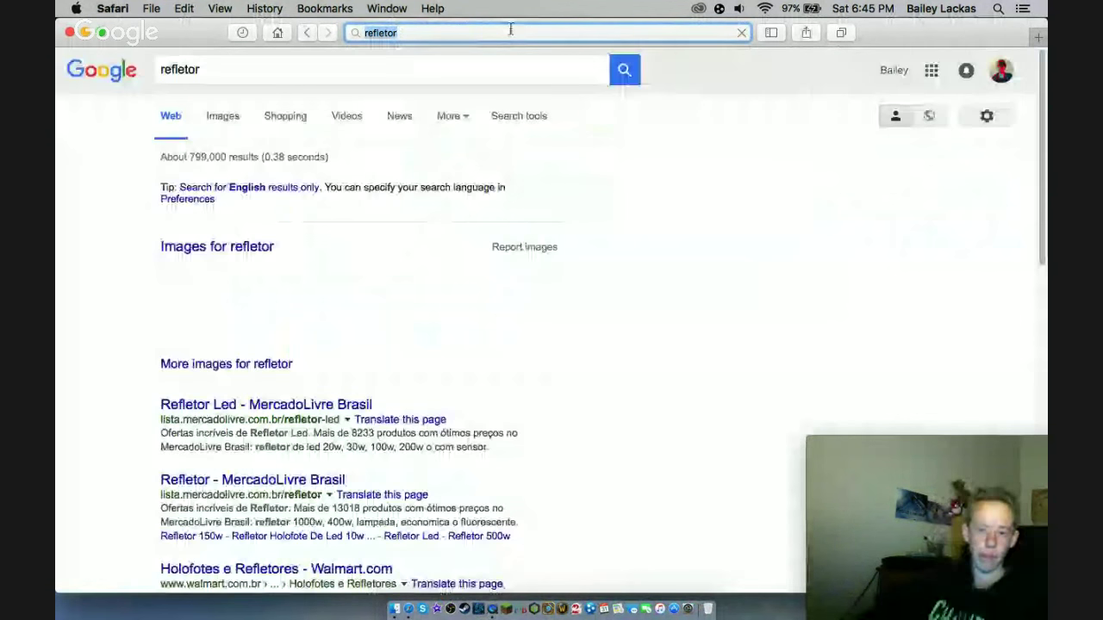
click(267, 77)
text(ios)
key(Return)
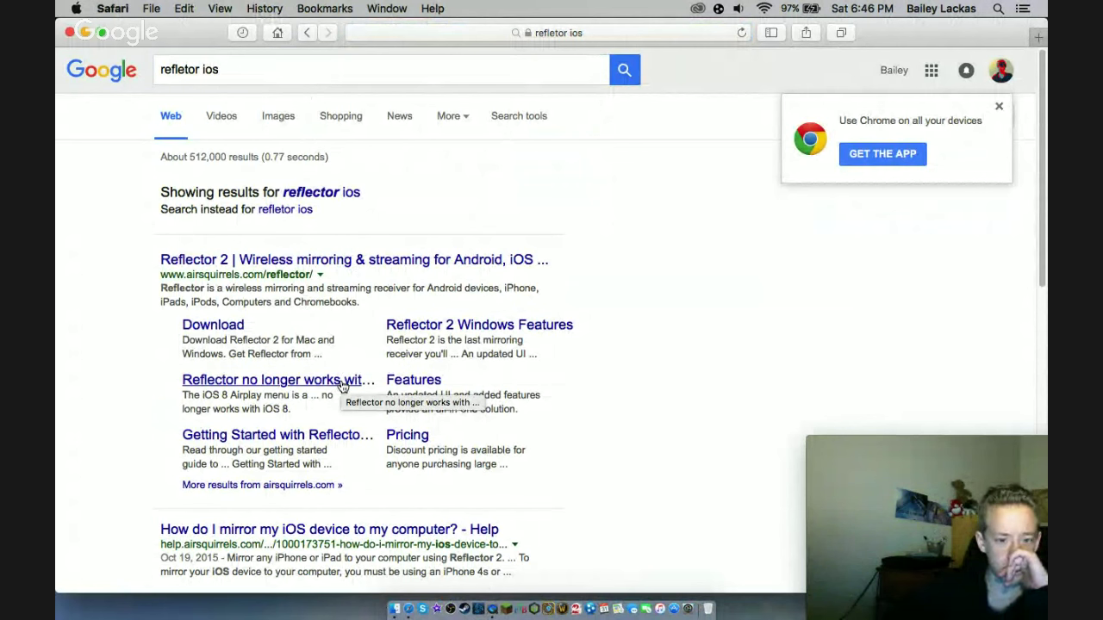
- Skim the Reflector iOS 8 support article, then open the Reflector Download page instead
click(342, 380)
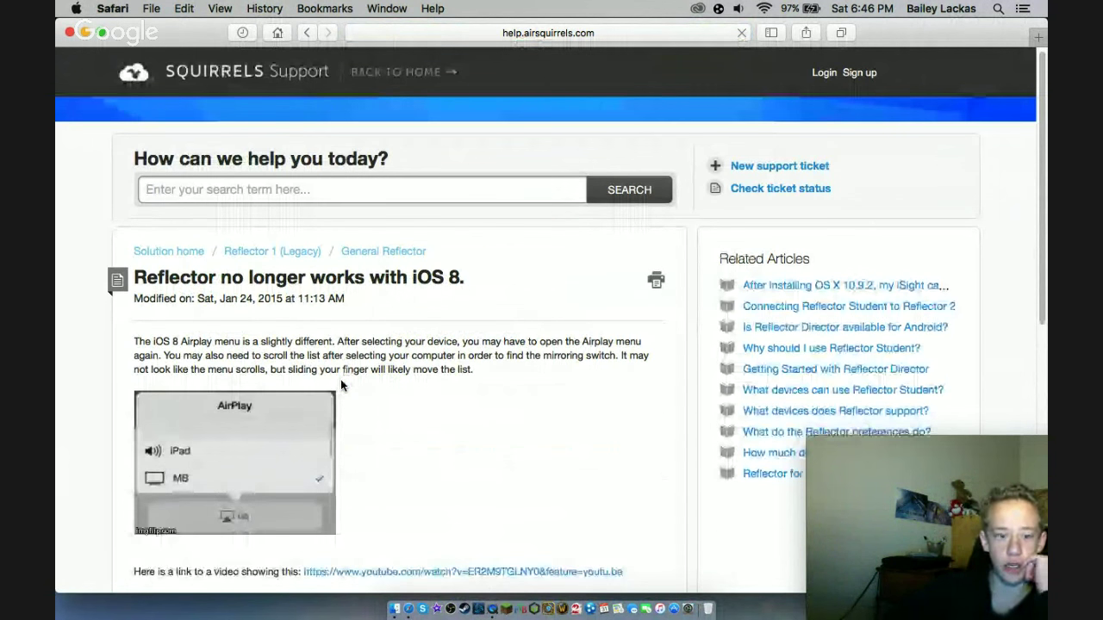
scroll(340, 385, down, 5)
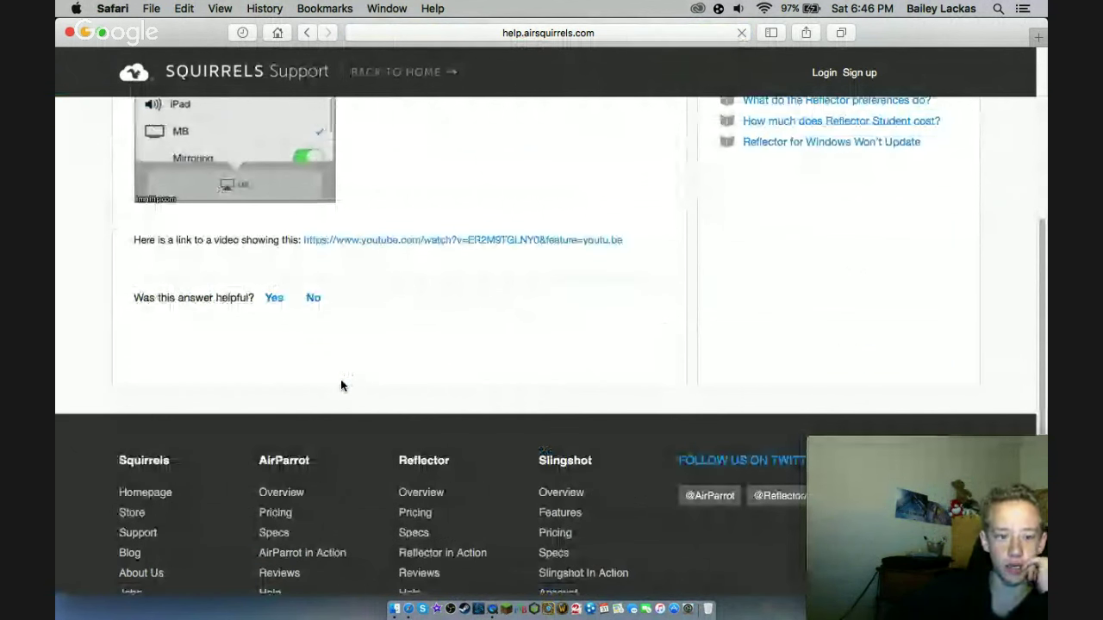
scroll(341, 385, up, 5)
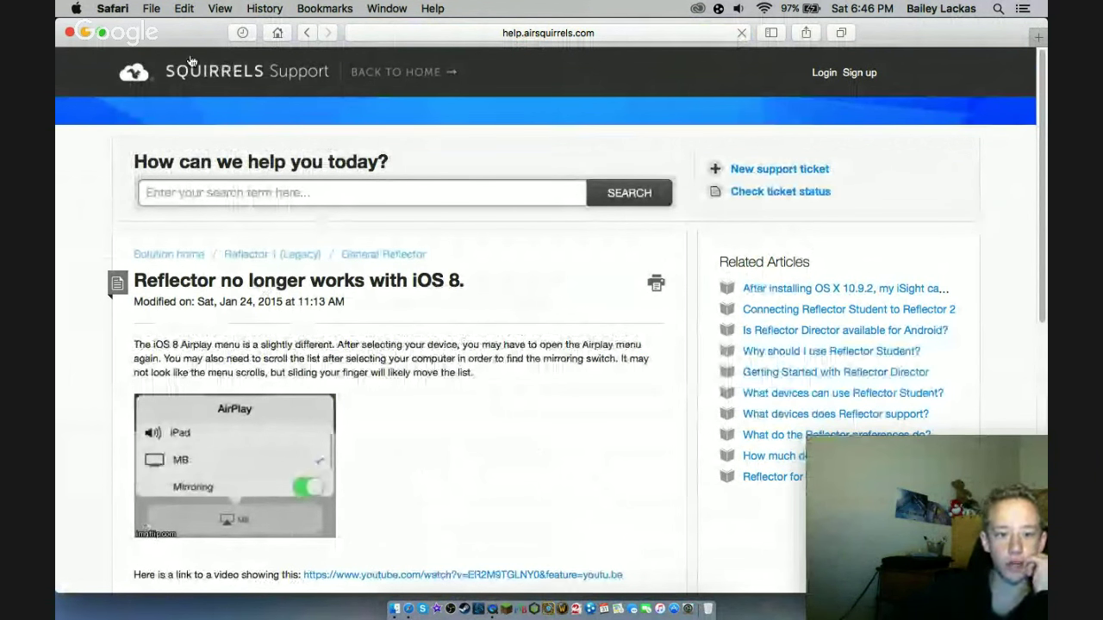
click(307, 33)
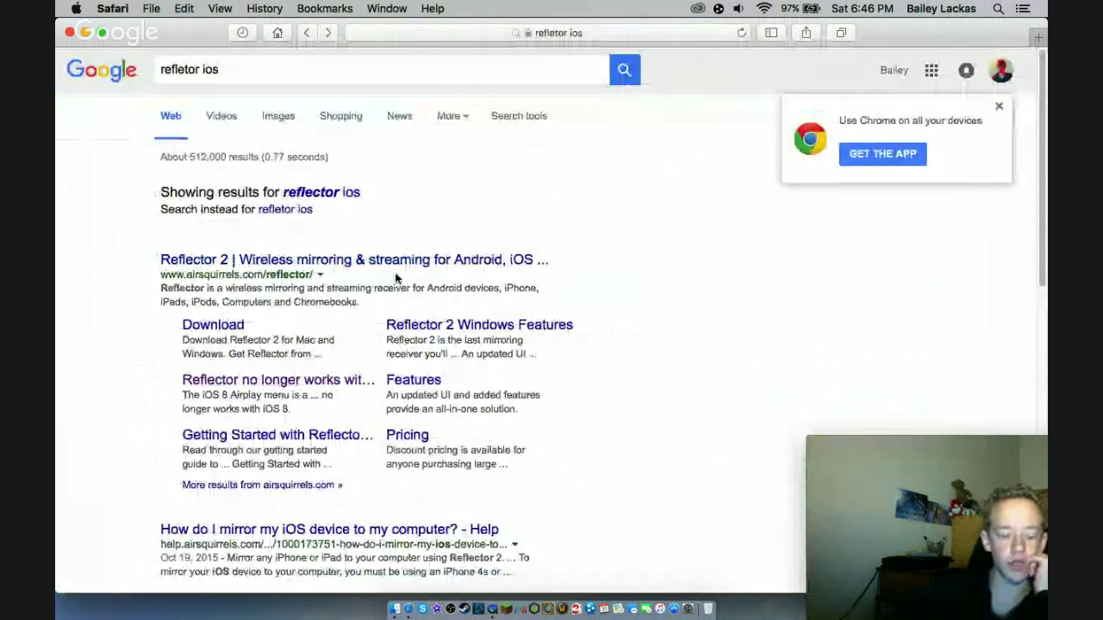
click(226, 328)
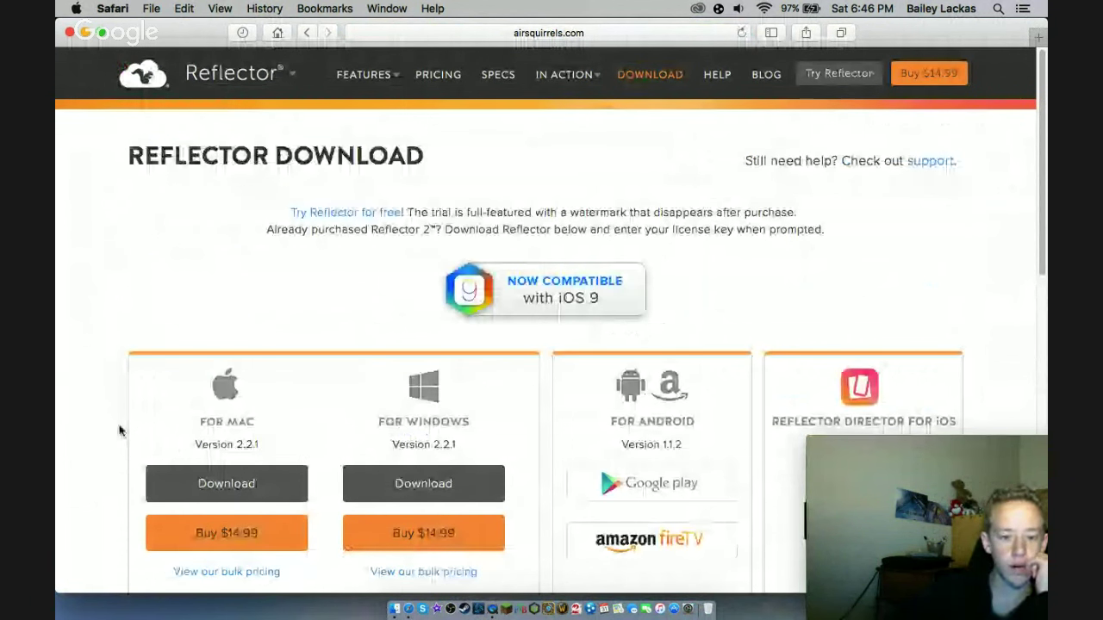
- Start downloading Reflector-2.2.1.dmg for Mac and check its progress in Downloads
scroll(119, 431, down, 5)
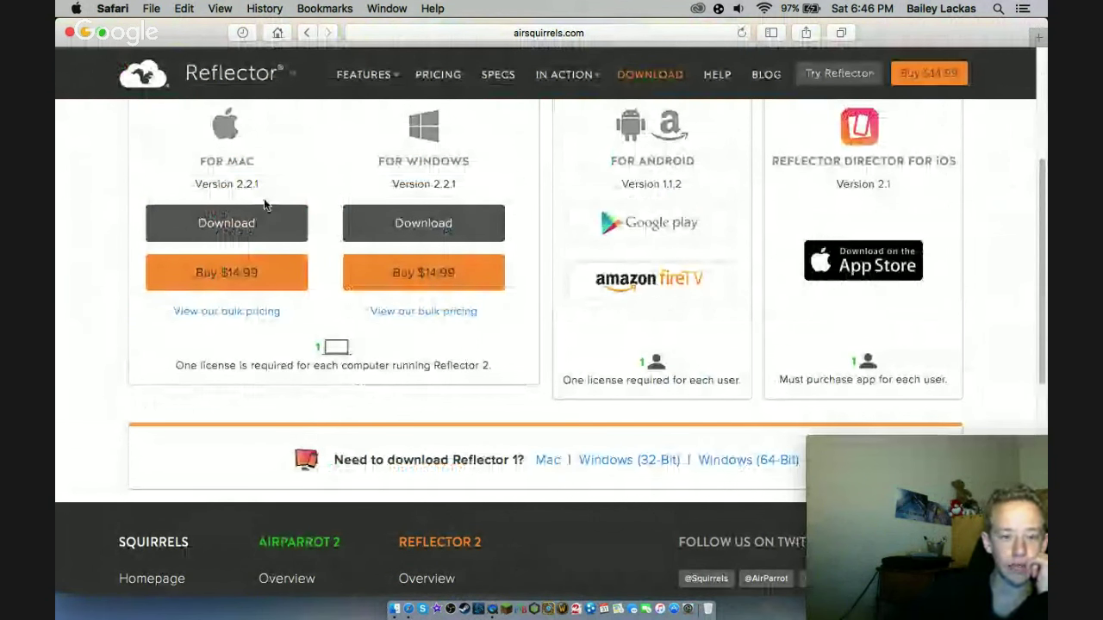
scroll(264, 204, up, 1)
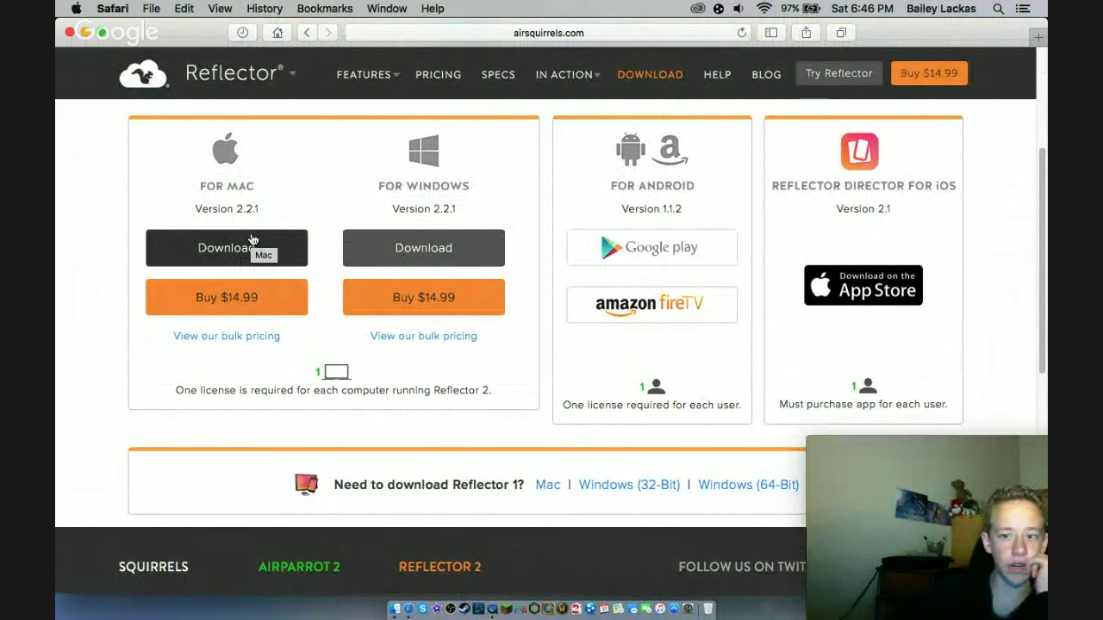
click(251, 252)
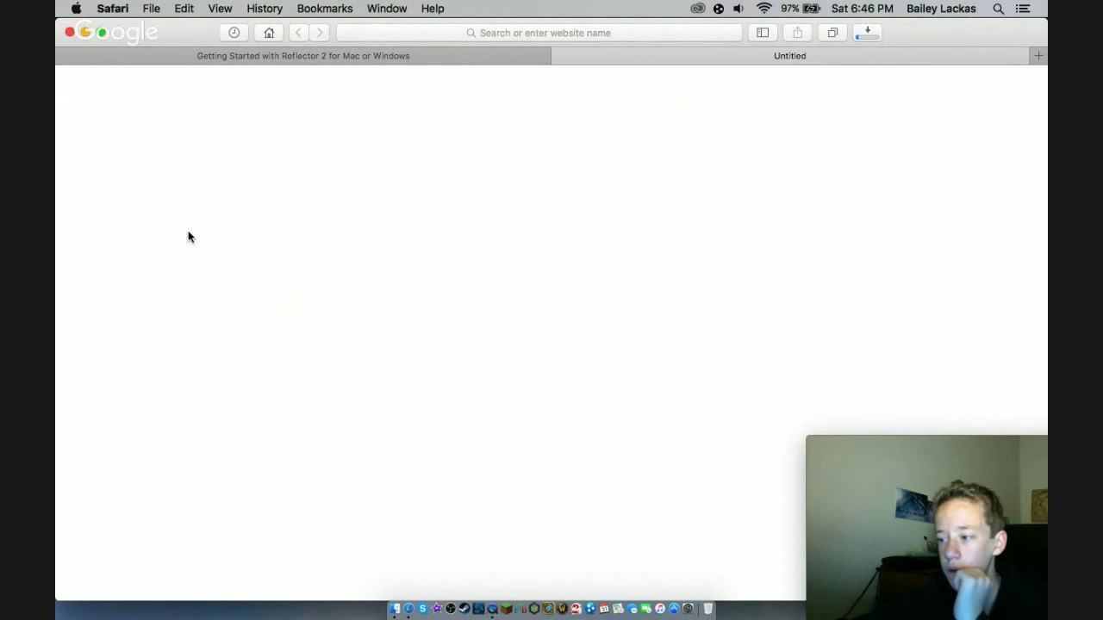
click(866, 31)
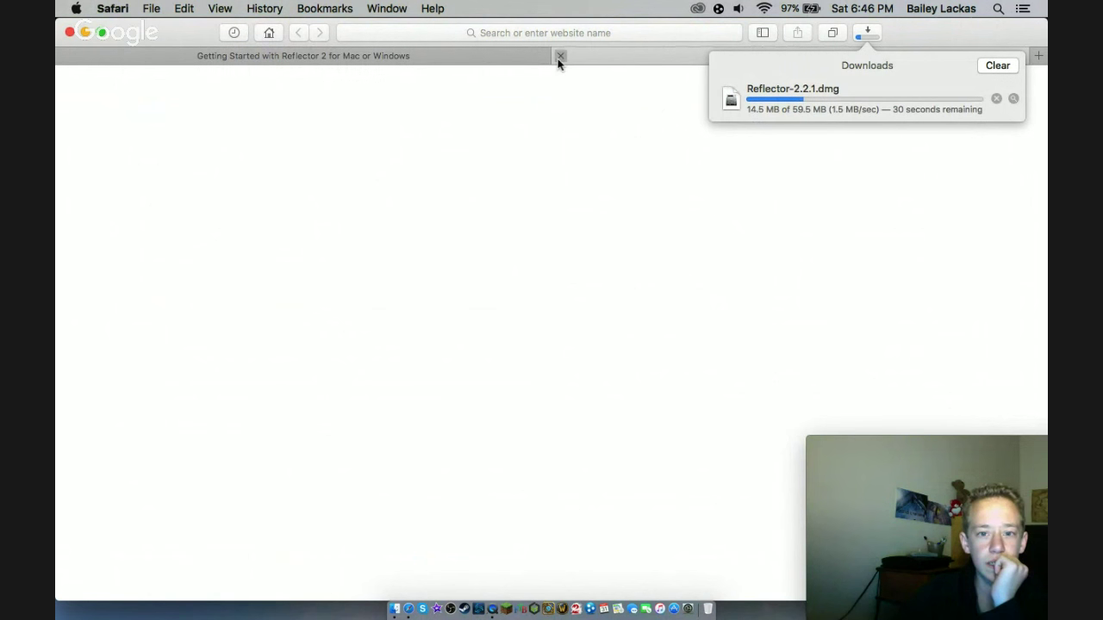
- Close the blank Untitled tab and clear the partly typed address
click(560, 56)
click(485, 34)
click(484, 33)
text(h)
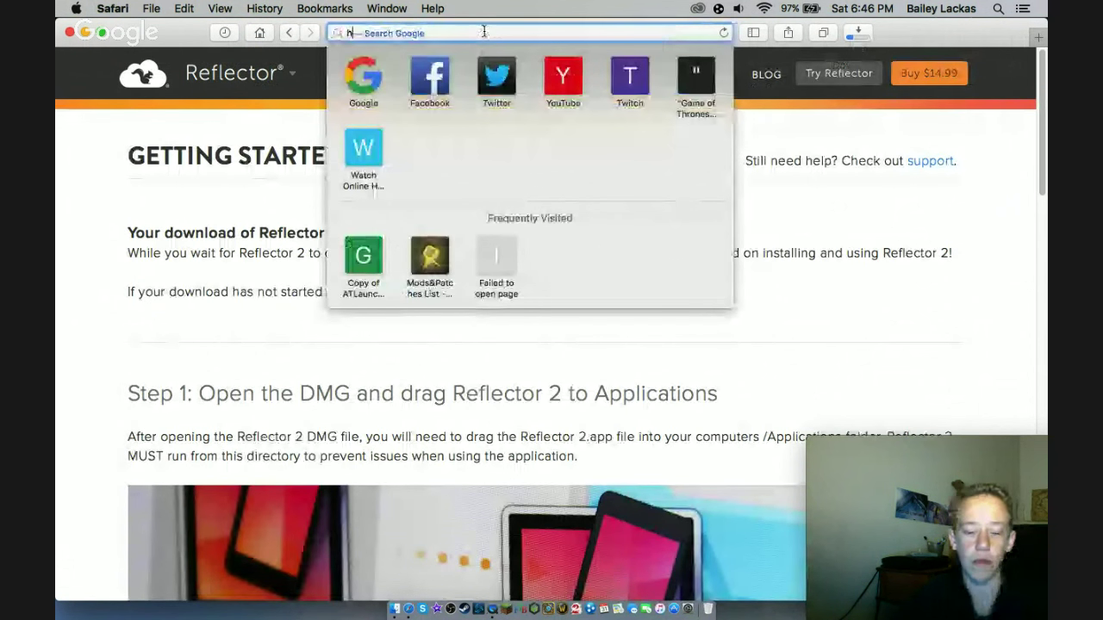
key(BackSpace)
key(BackSpace)
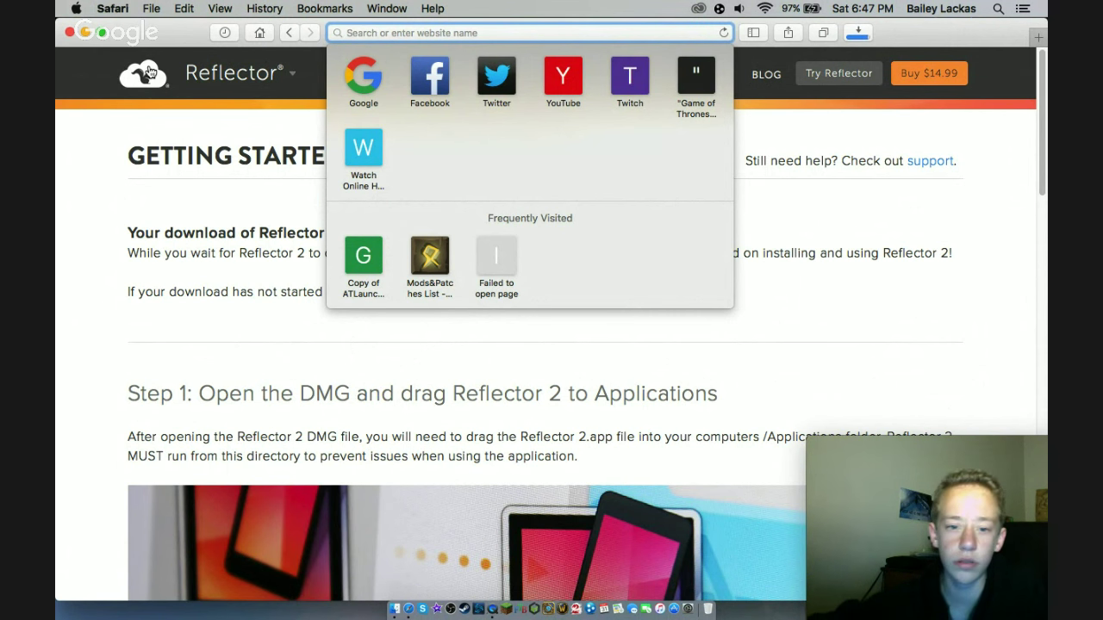
- Close the Favorites list and scroll through Reflector's Getting Started steps, ending at Mirror a device
scroll(663, 405, down, 10)
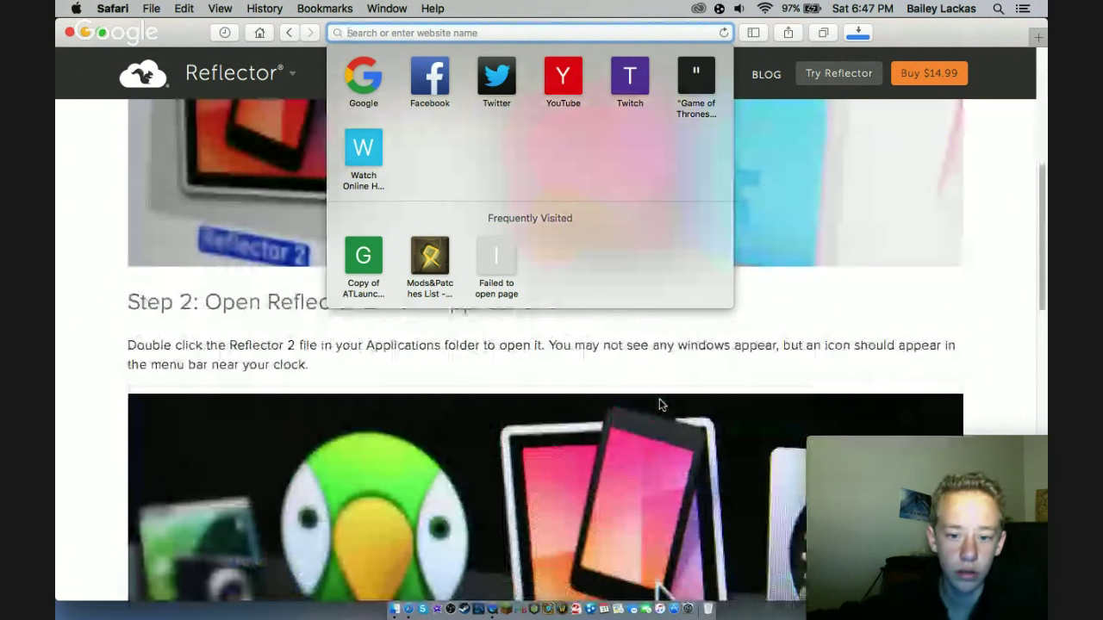
scroll(659, 402, up, 5)
click(861, 207)
scroll(867, 252, down, 3)
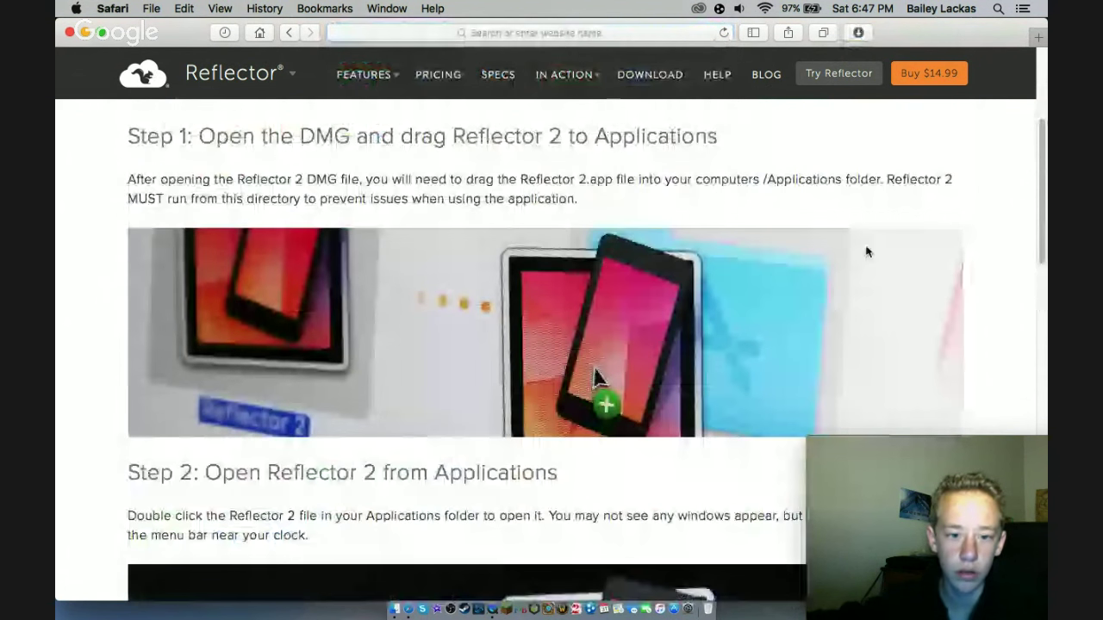
scroll(868, 251, down, 5)
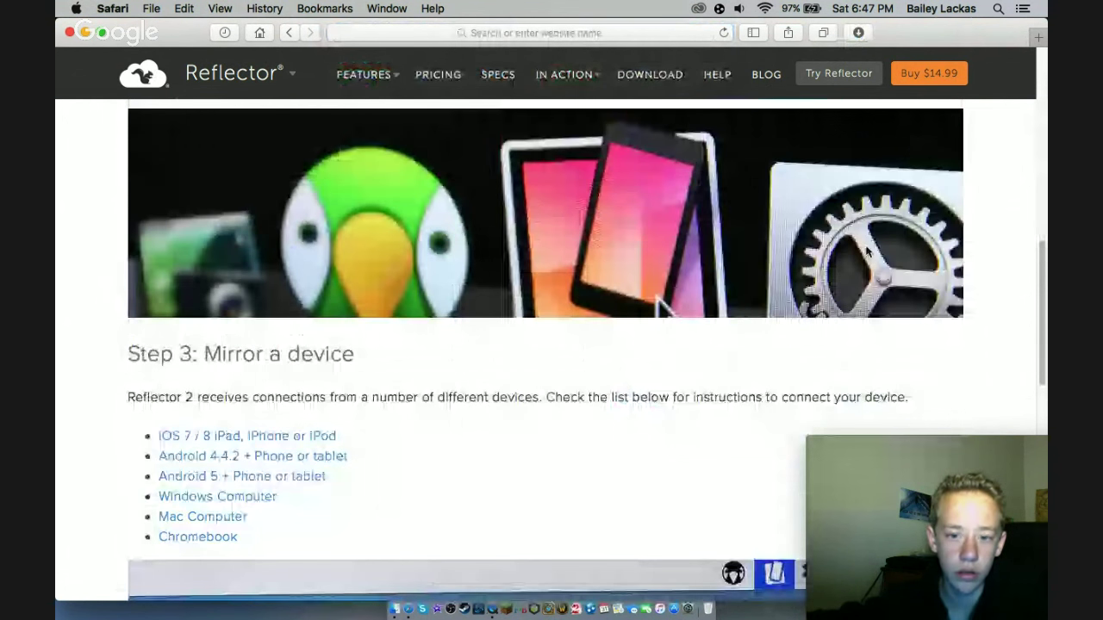
scroll(868, 251, down, 2)
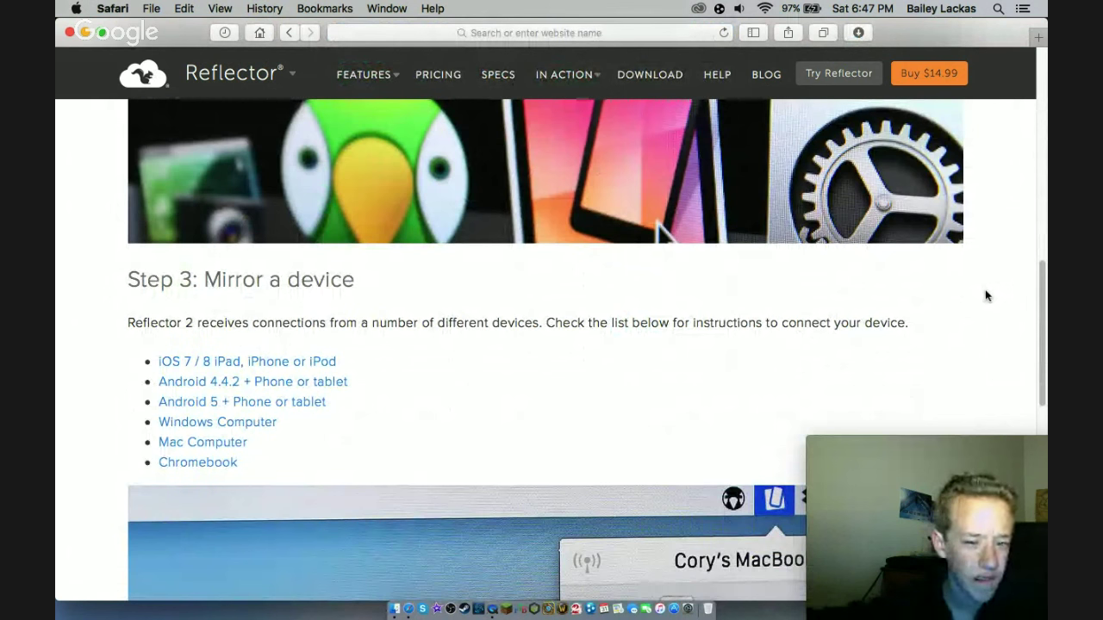
scroll(986, 295, down, 5)
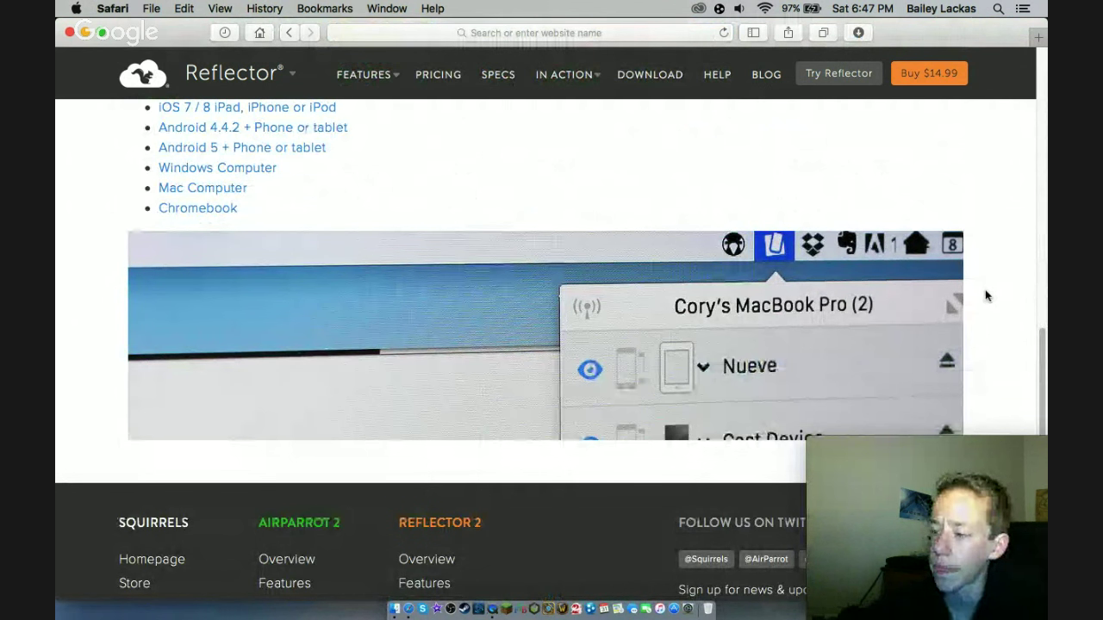
scroll(1044, 320, down, 5)
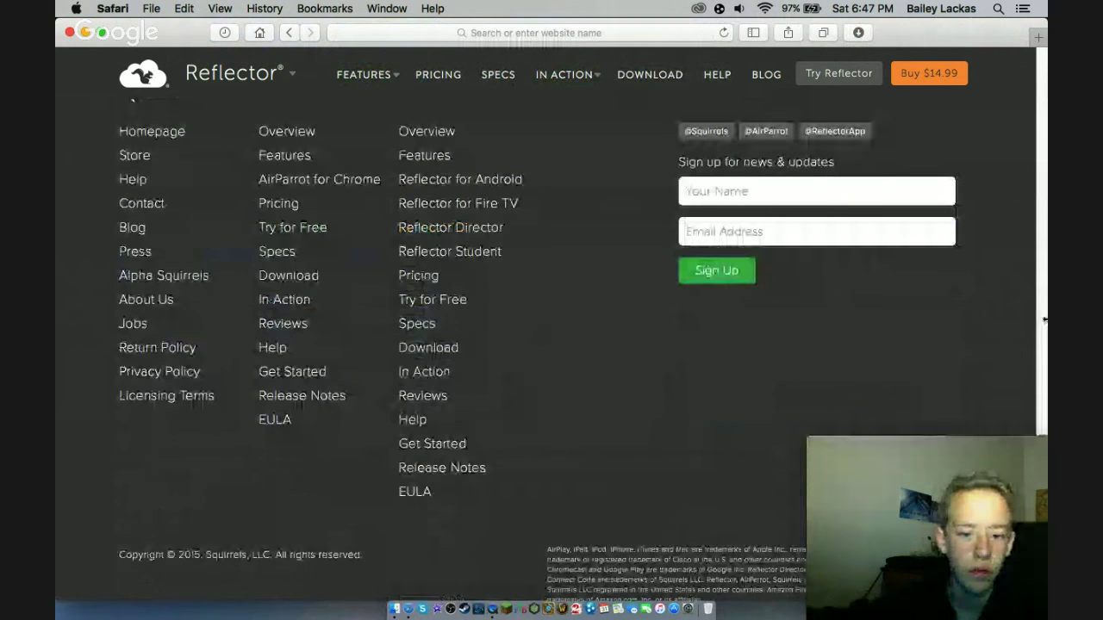
scroll(1044, 320, up, 4)
scroll(1044, 320, down, 1)
scroll(1044, 320, up, 4)
scroll(1044, 320, up, 1)
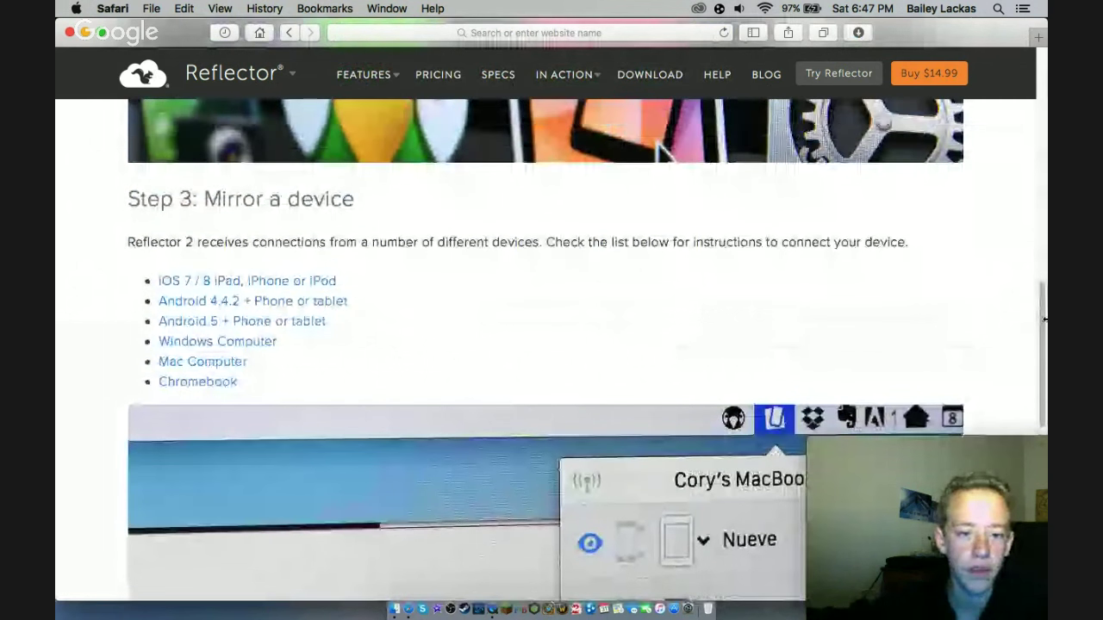
scroll(1044, 319, down, 2)
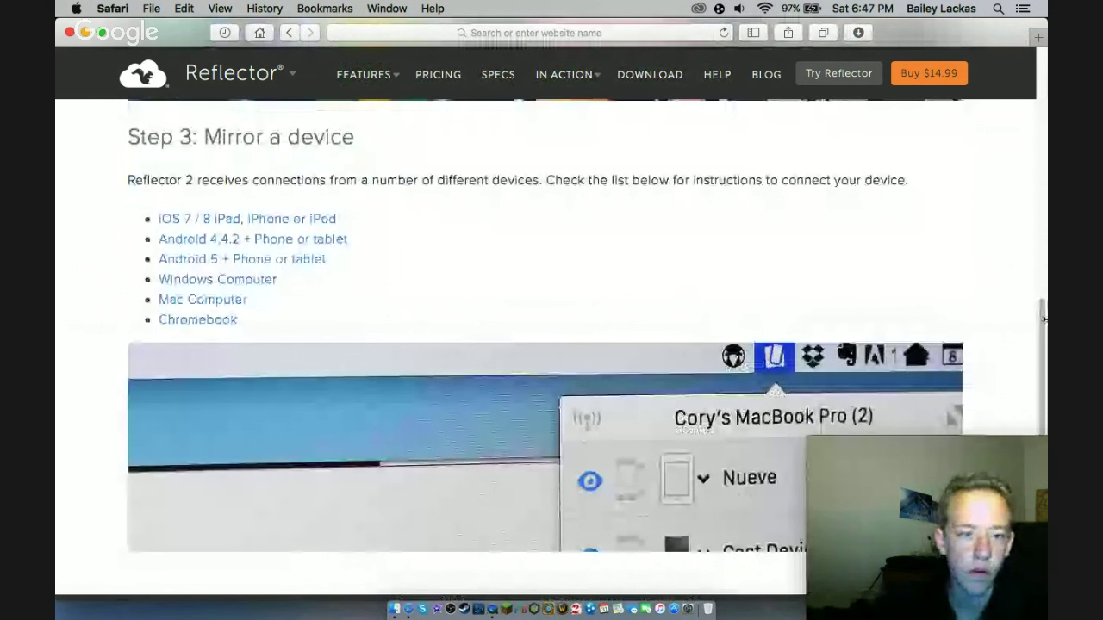
scroll(1044, 320, up, 10)
- Open Reflector-2.2.1.dmg from Safari's Downloads list
click(858, 32)
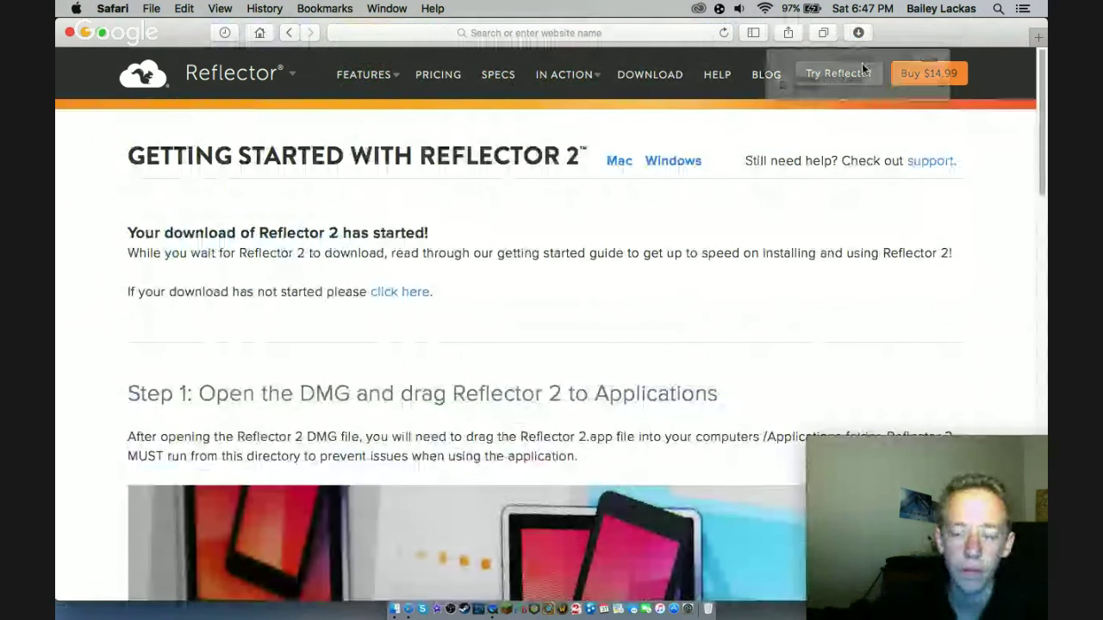
click(861, 98)
double_click(861, 97)
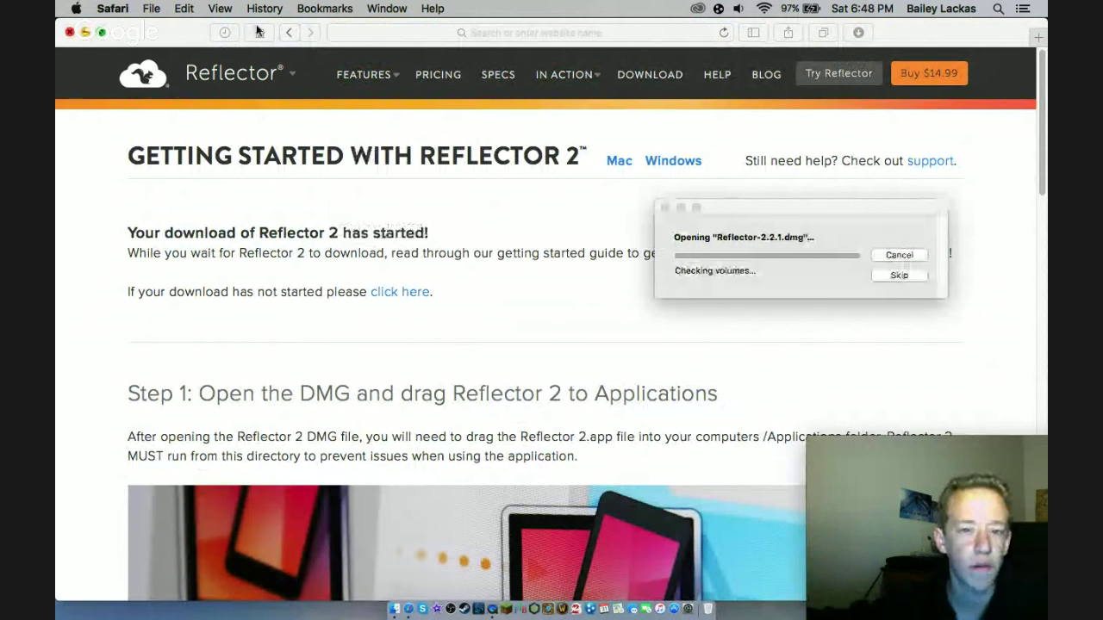
- Search Google for 'five nights at freddys 4 update halloween free'
click(541, 35)
text(f)
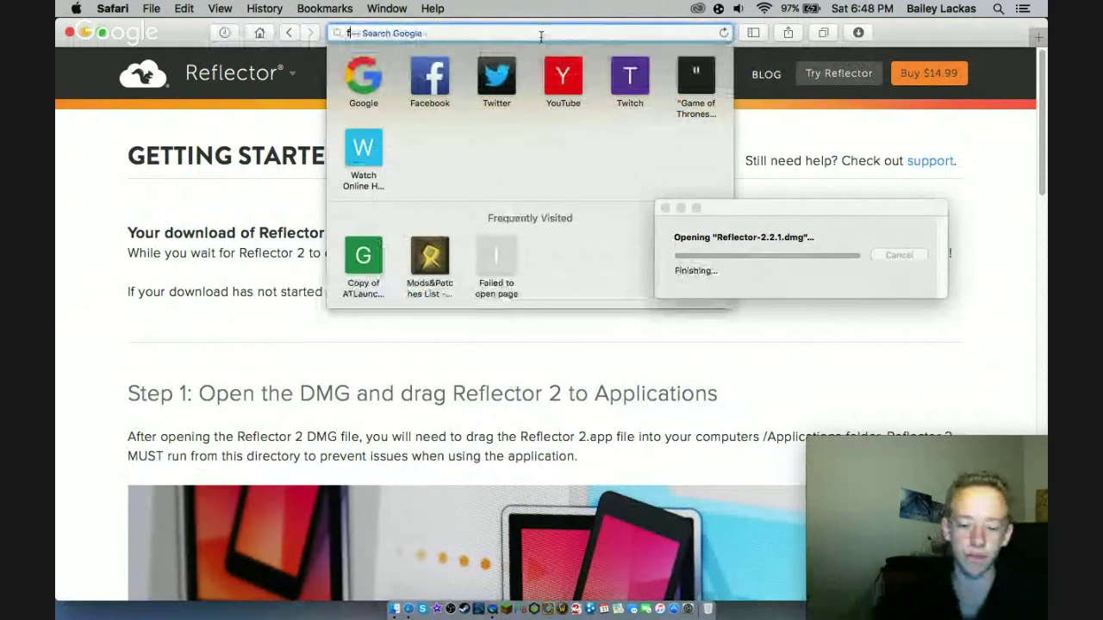
text(ive nights a)
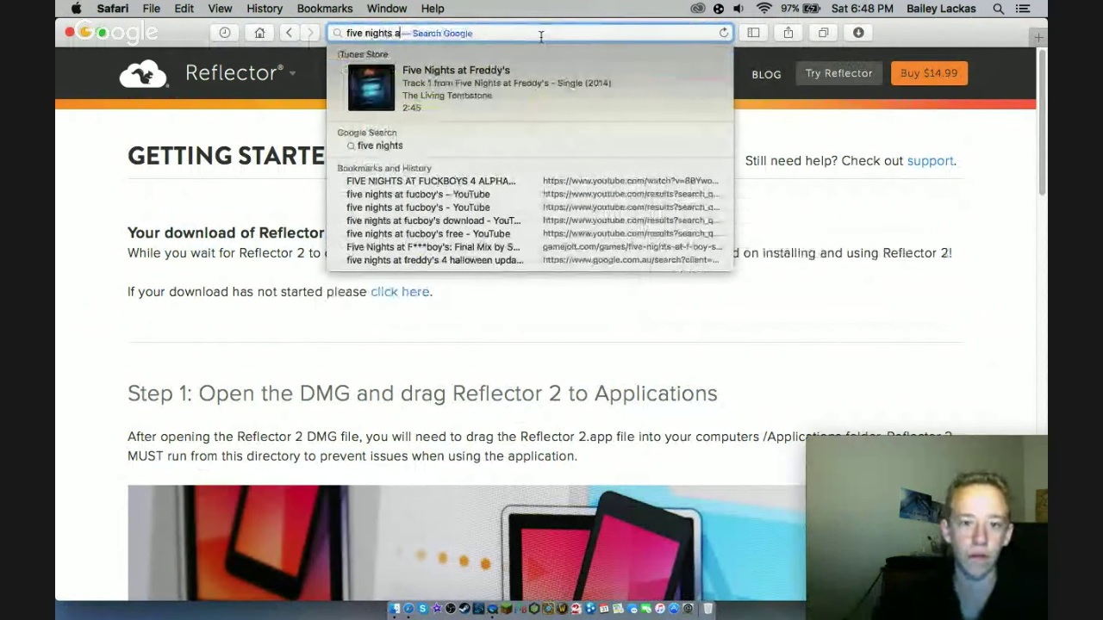
text(t fr)
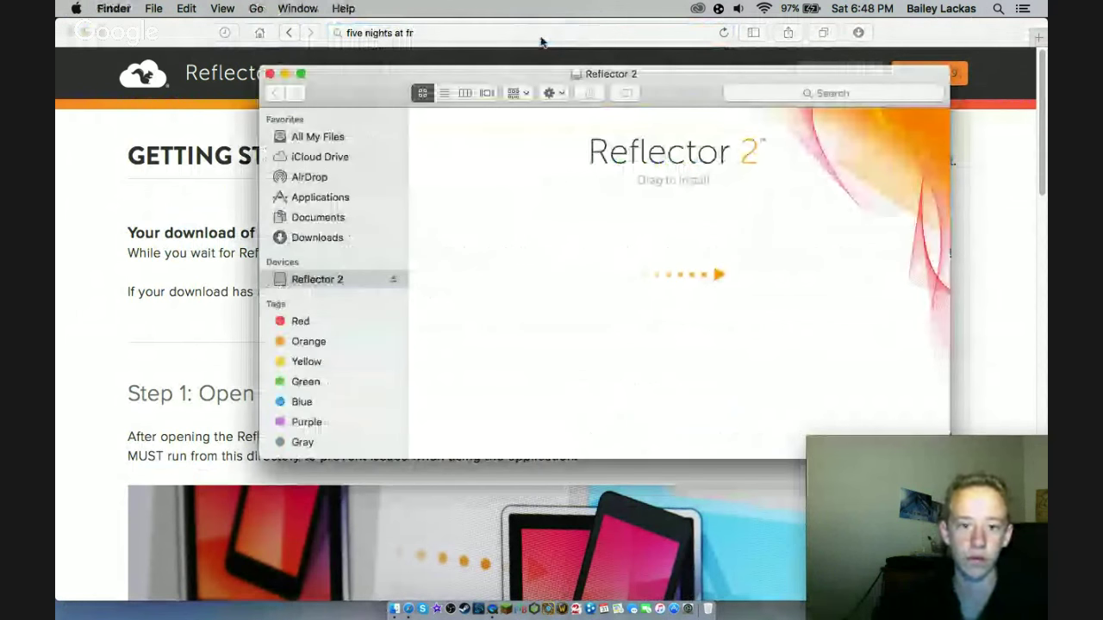
click(541, 35)
text(eddys 4 )
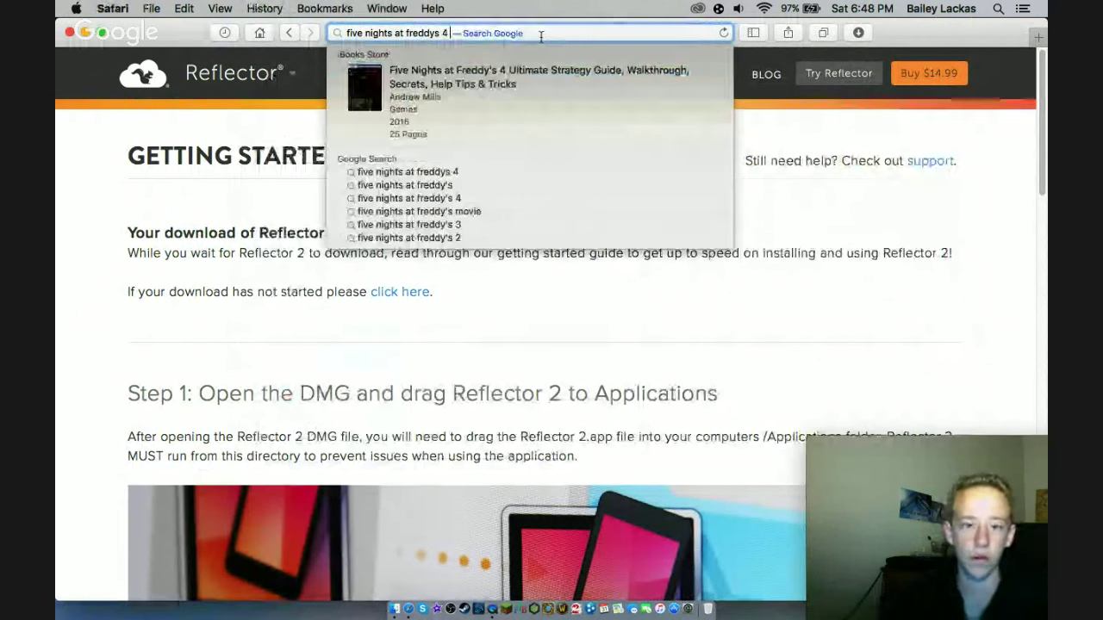
text(update)
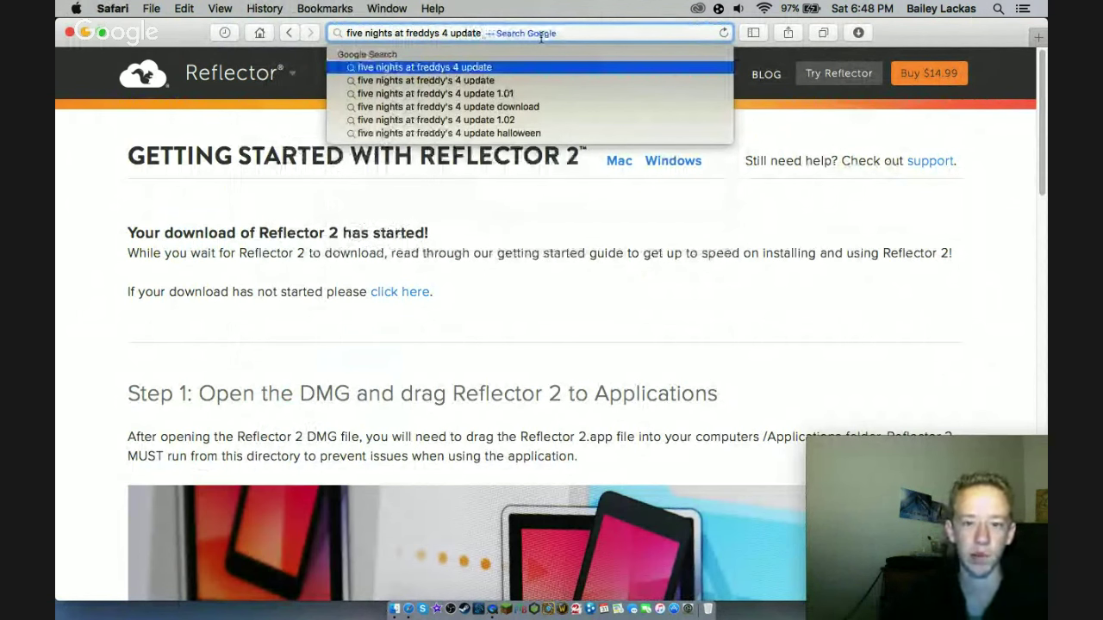
key(Down)
key(Down)
key(Down)
key(Down)
key(Down)
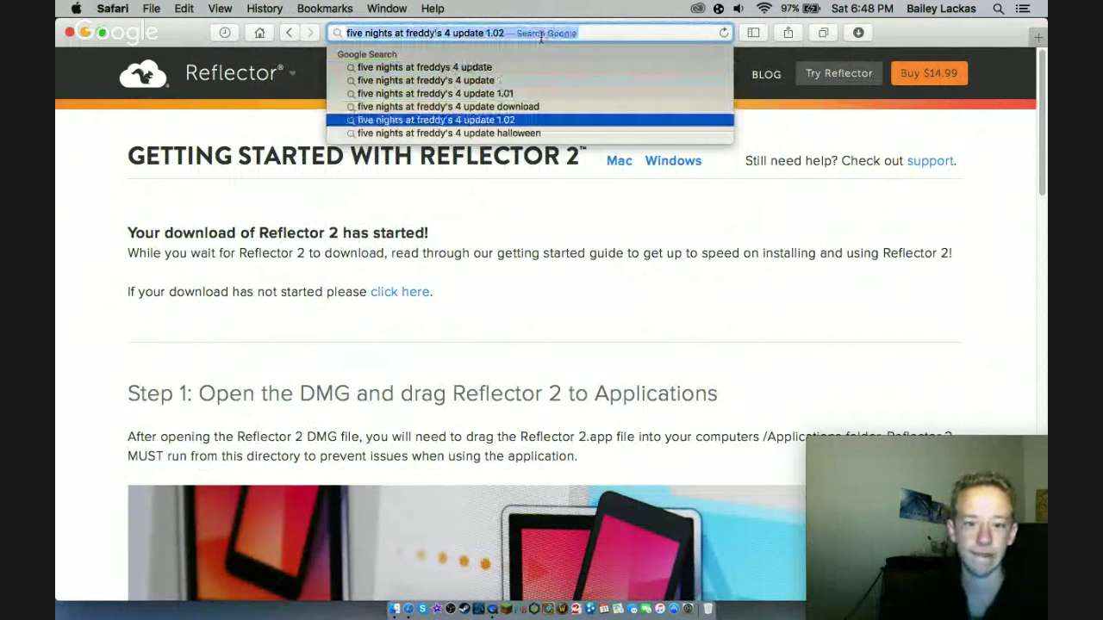
text(fre)
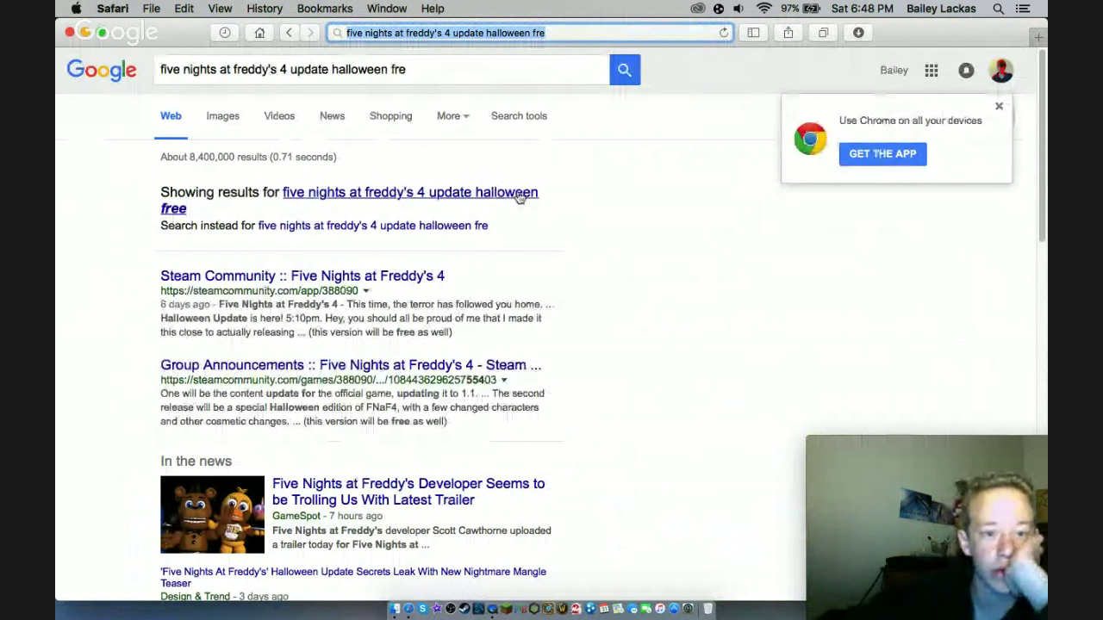
- Accept Google's corrected 'halloween free' query and scroll through the results
click(519, 194)
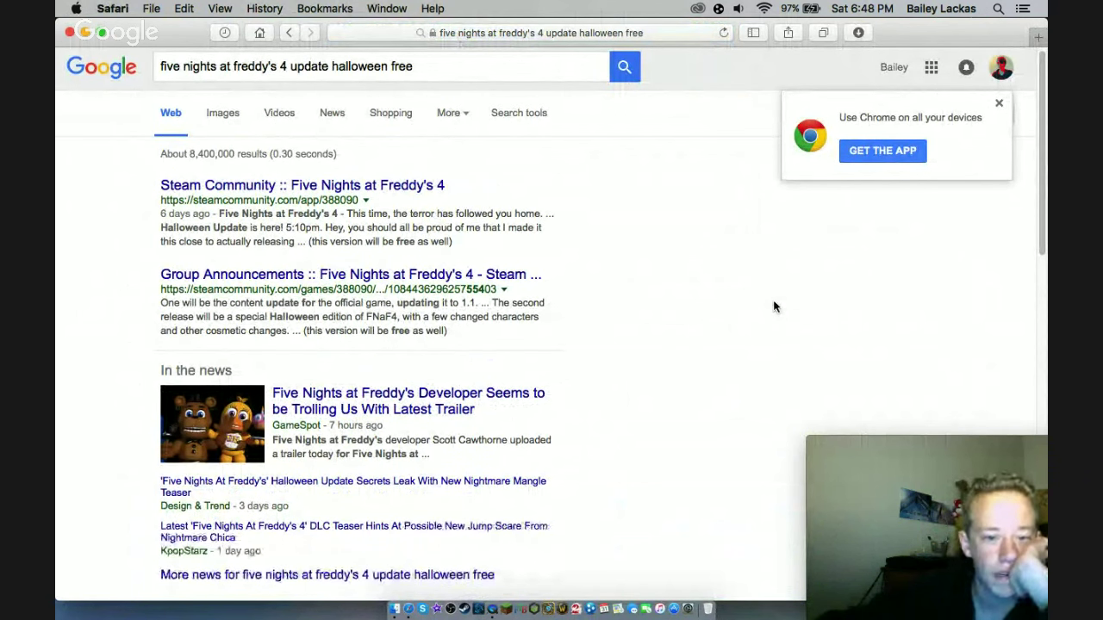
scroll(774, 303, down, 4)
scroll(774, 303, down, 1)
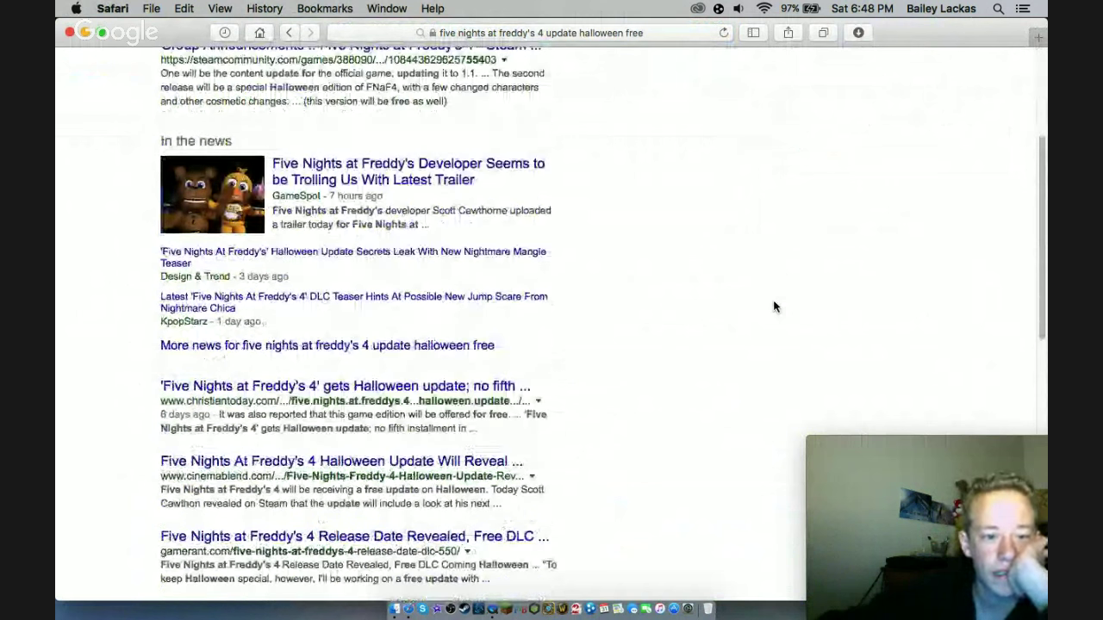
scroll(773, 306, down, 1)
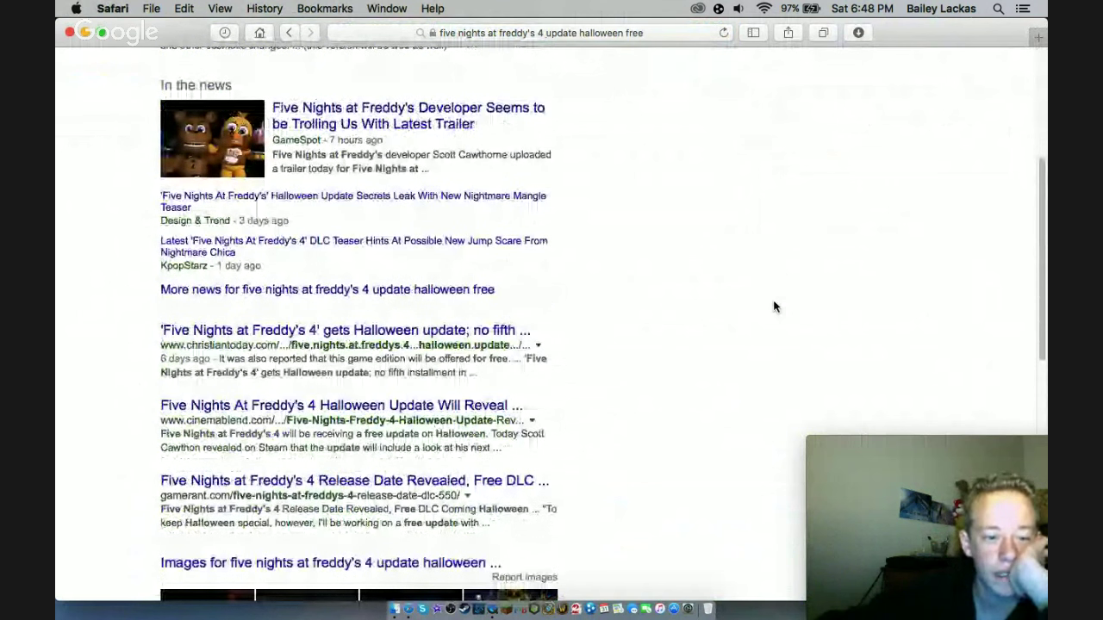
scroll(772, 306, down, 2)
scroll(773, 306, up, 7)
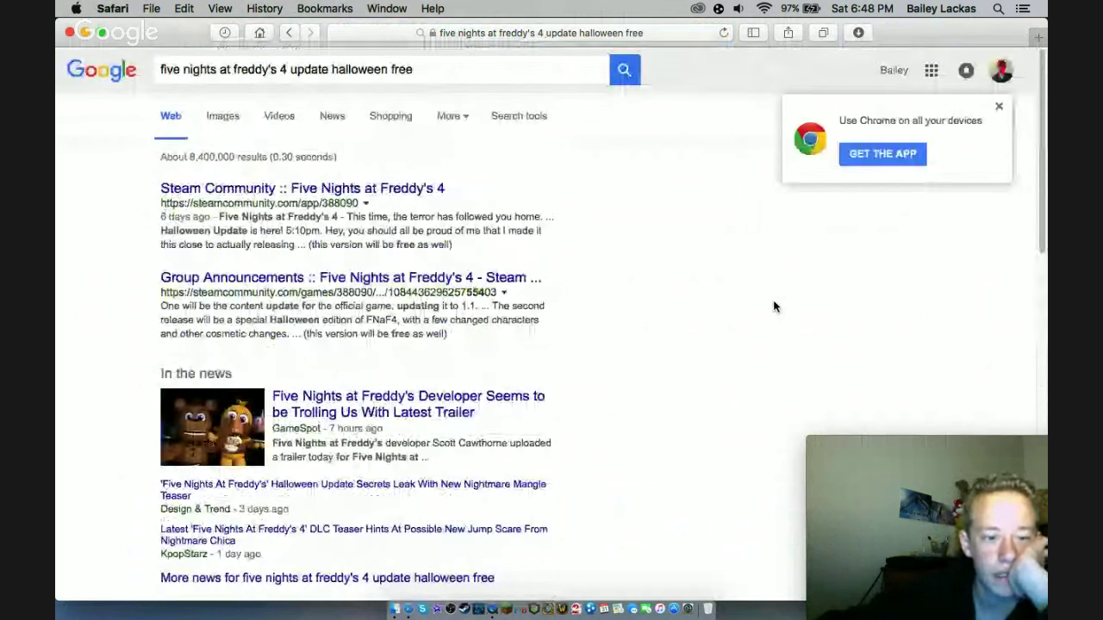
- Replace 'halloween free' with 'download' in the query and browse the new results
drag(415, 69, 328, 60)
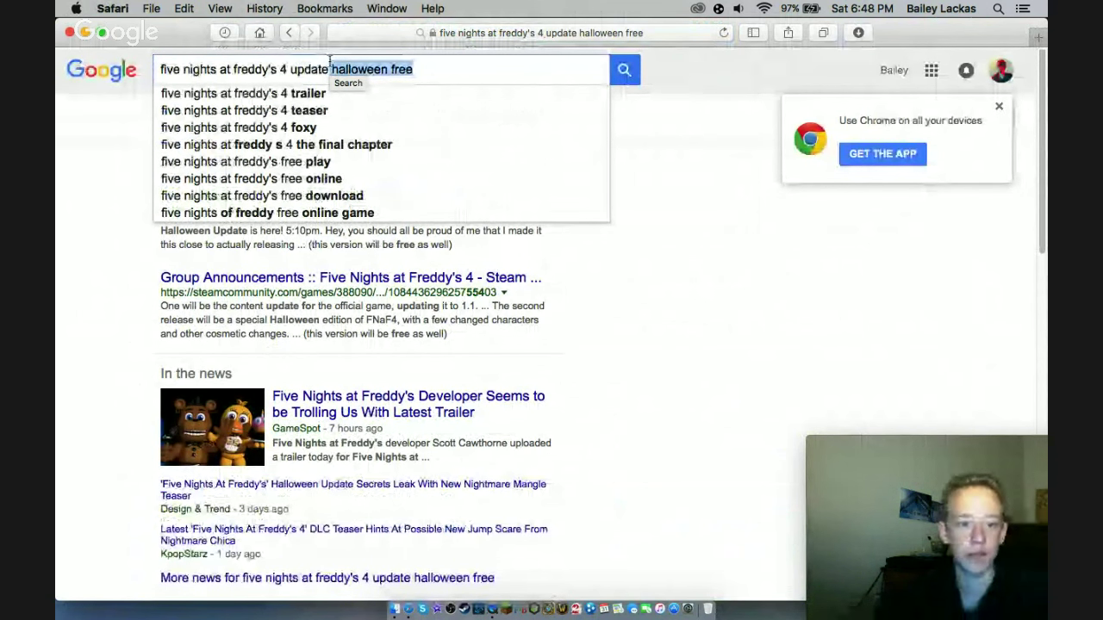
key(BackSpace)
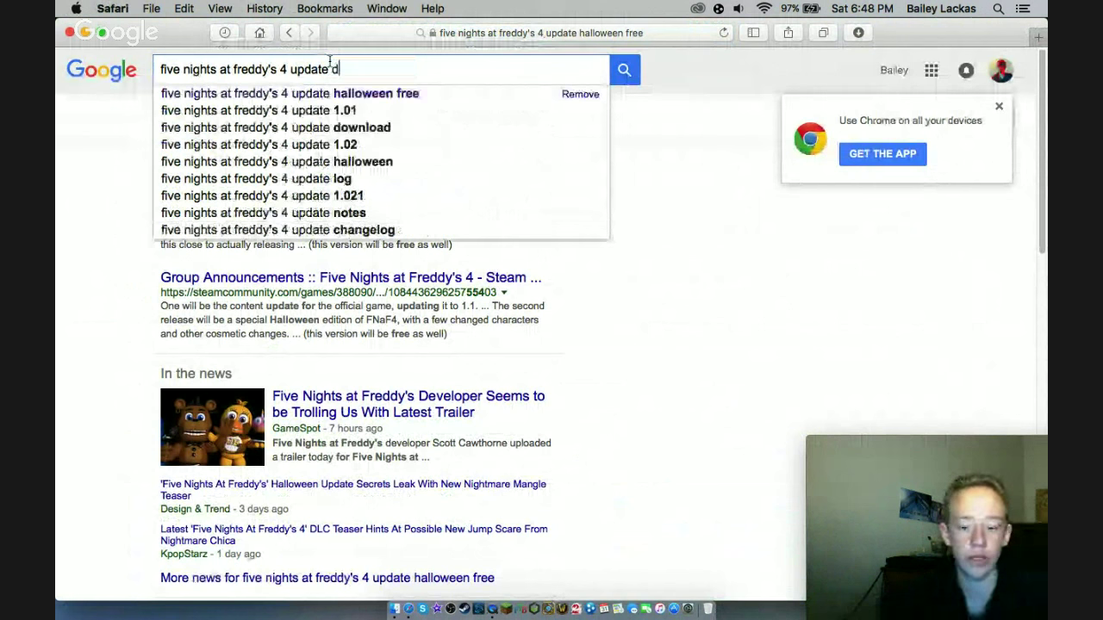
text(dow)
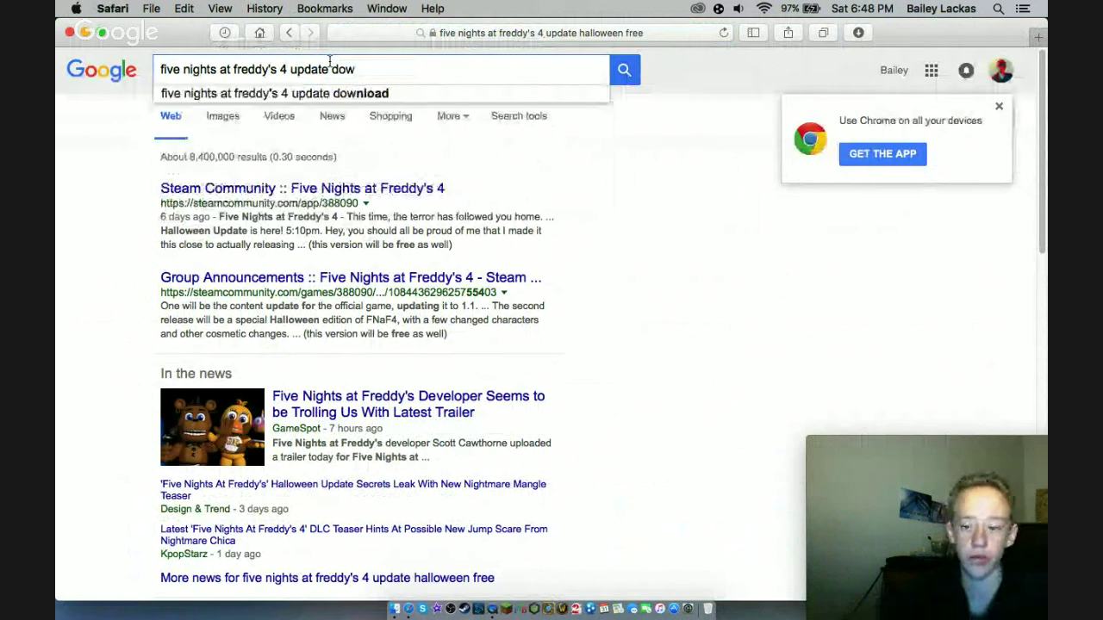
text(nload)
key(Return)
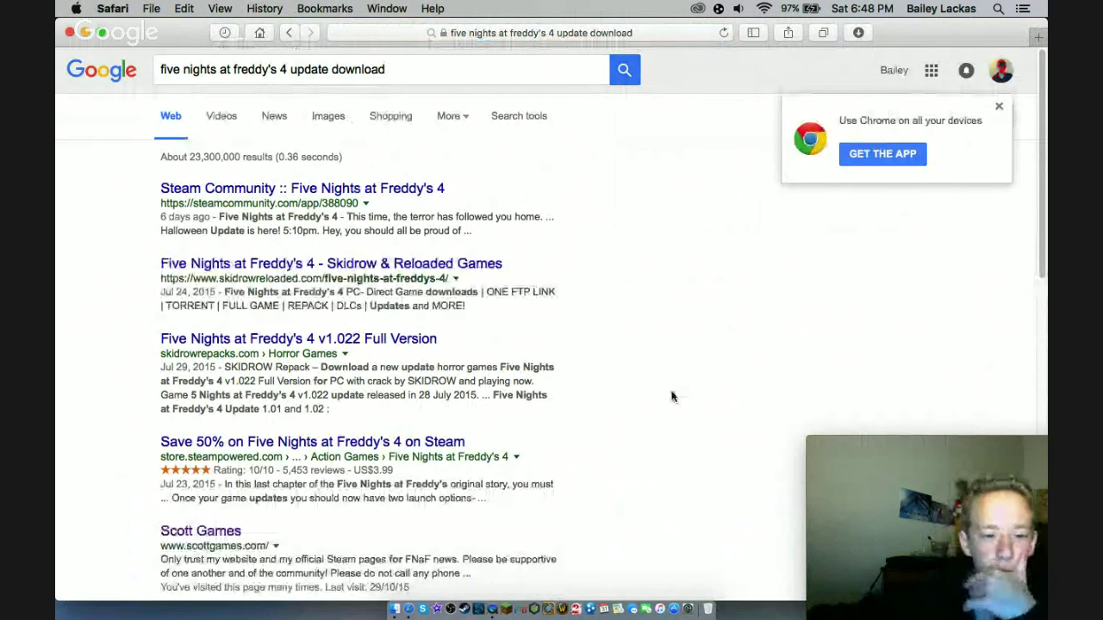
scroll(613, 414, down, 1)
scroll(614, 417, down, 3)
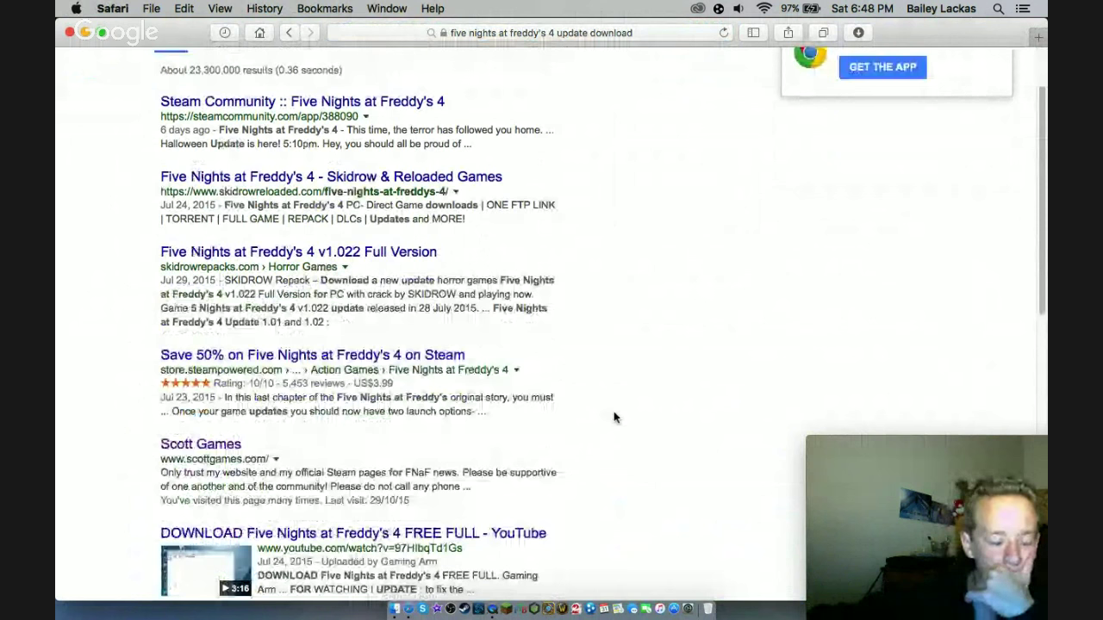
scroll(613, 417, down, 3)
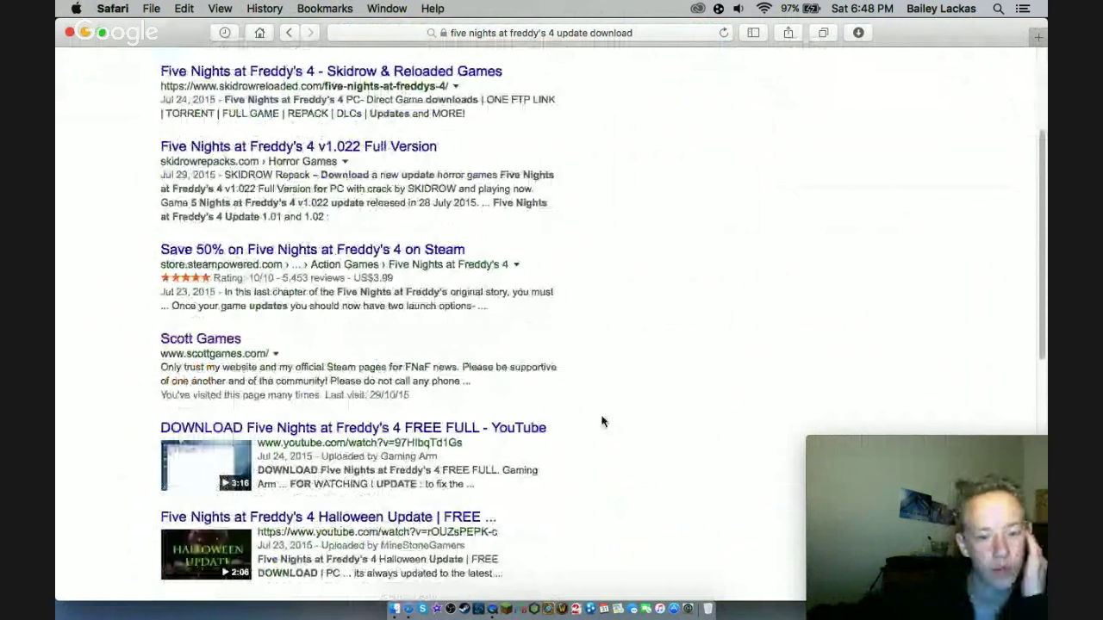
scroll(599, 427, down, 3)
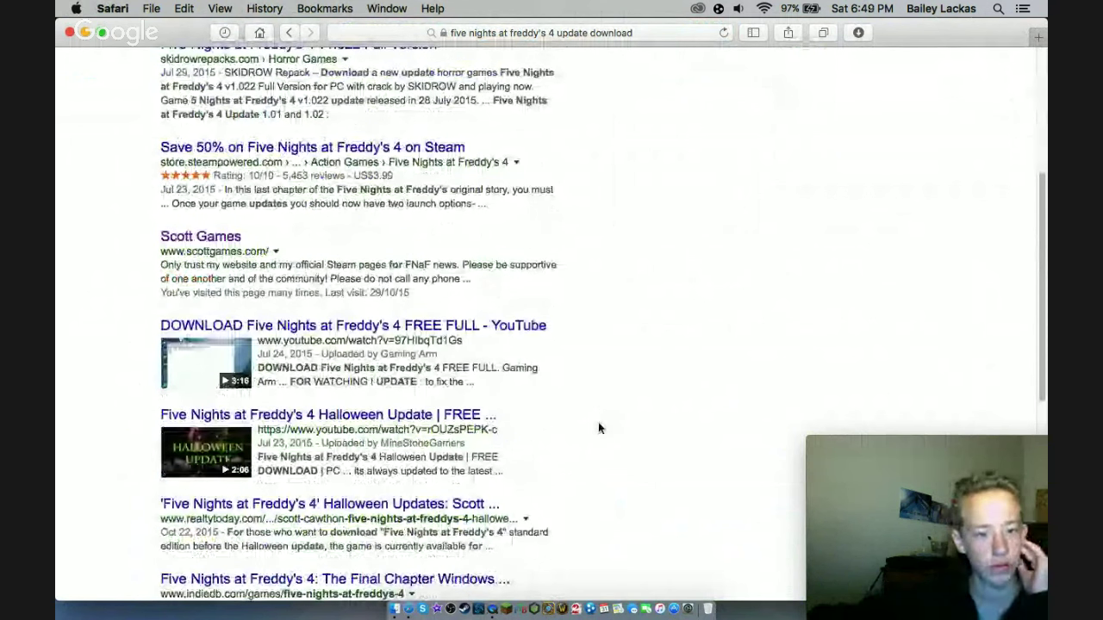
- Open the FNAF 4 Halloween Update video, pause it, and follow the MEGA link in its description
click(472, 417)
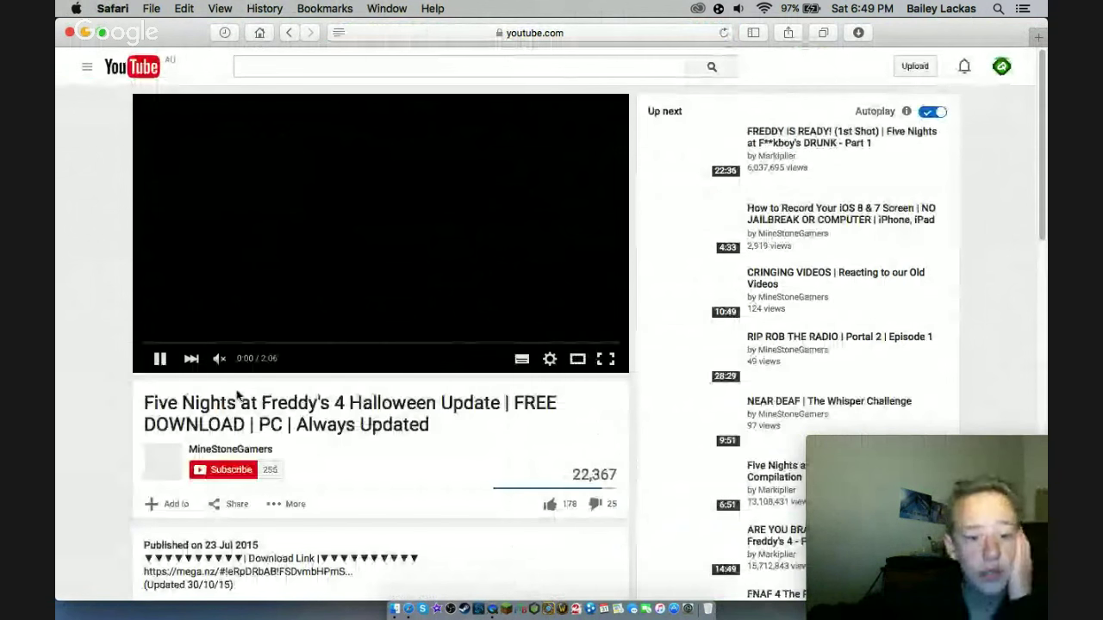
click(160, 359)
scroll(101, 387, down, 5)
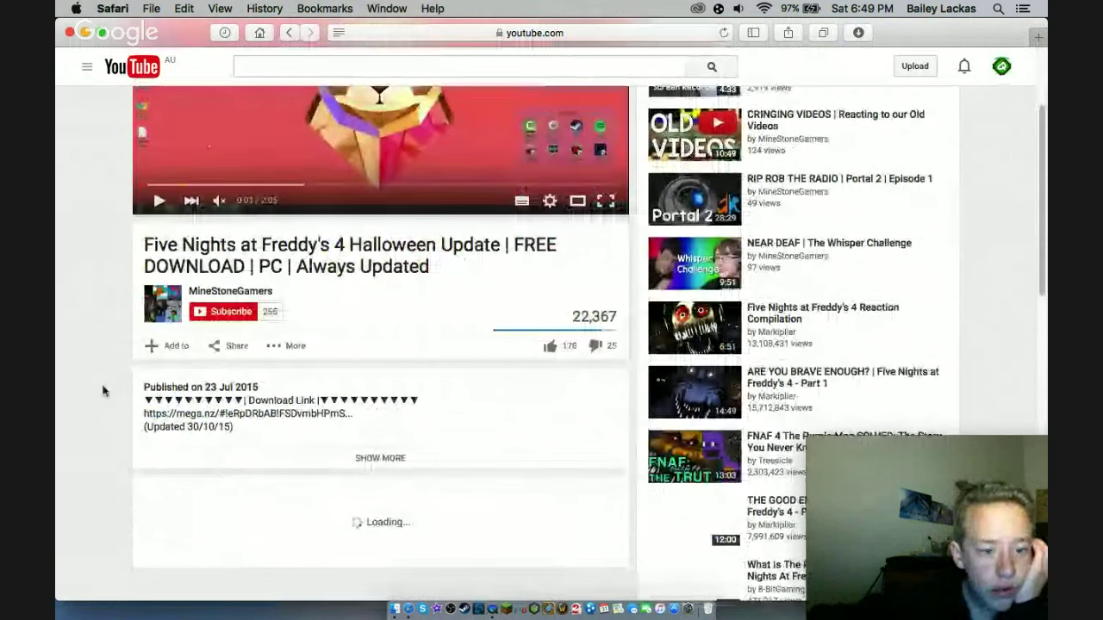
click(232, 410)
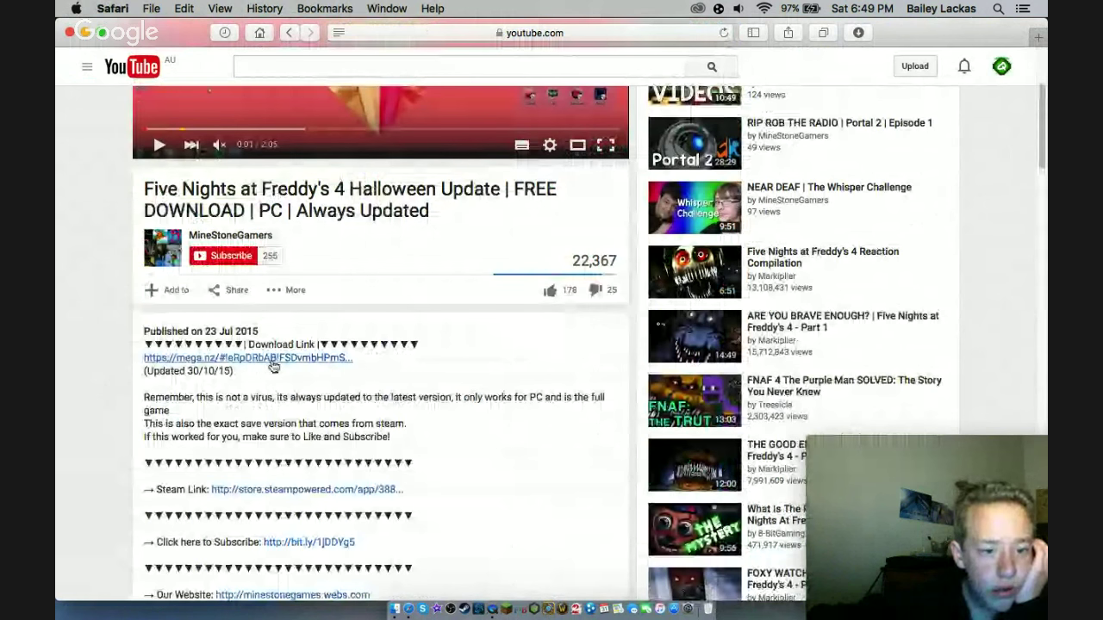
click(272, 367)
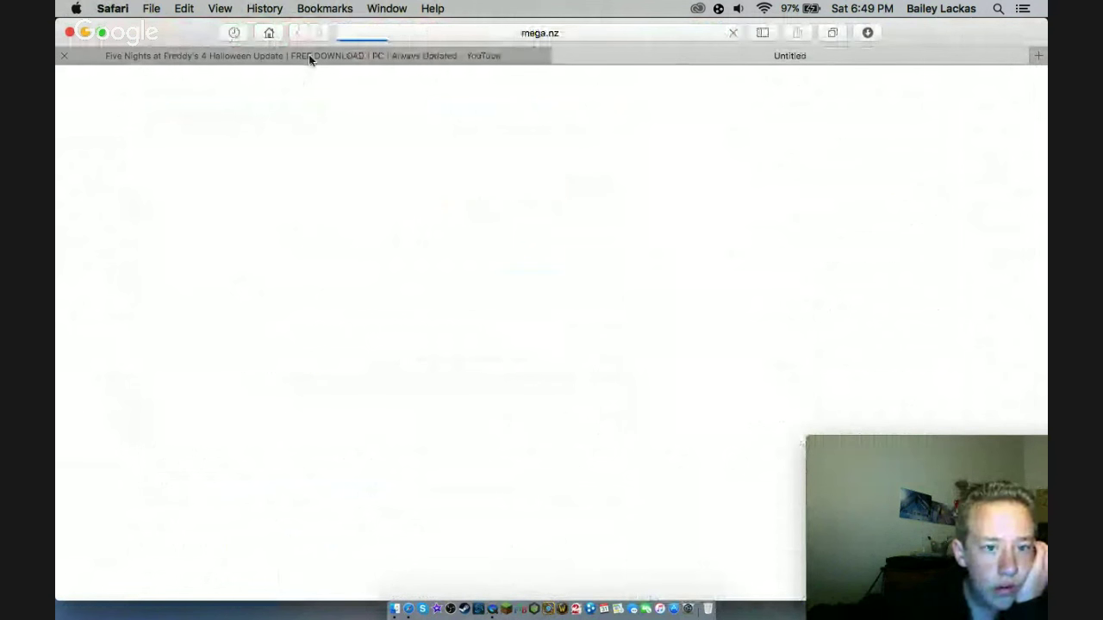
- Back on the video page, scroll through the description and comments, then return to the top
click(308, 54)
scroll(132, 327, up, 5)
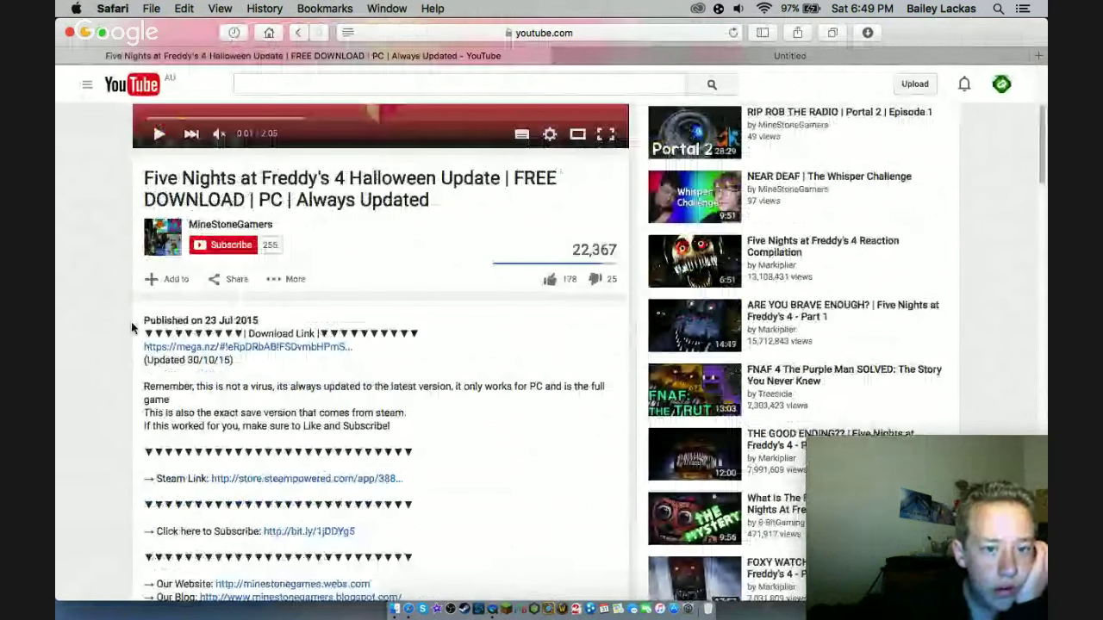
scroll(132, 325, down, 1)
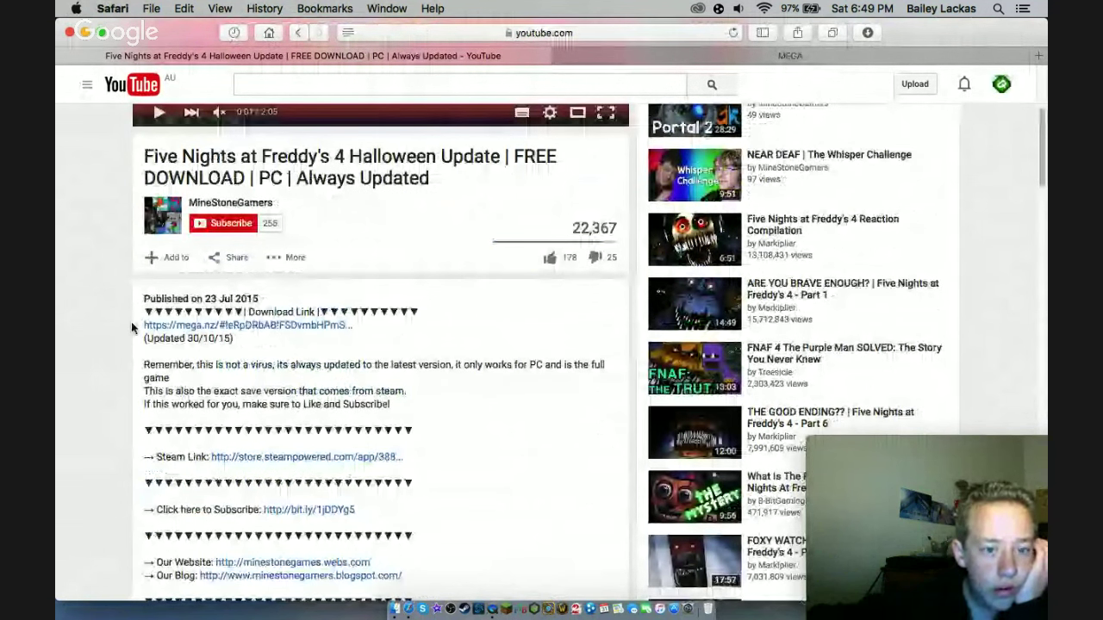
scroll(130, 326, down, 1)
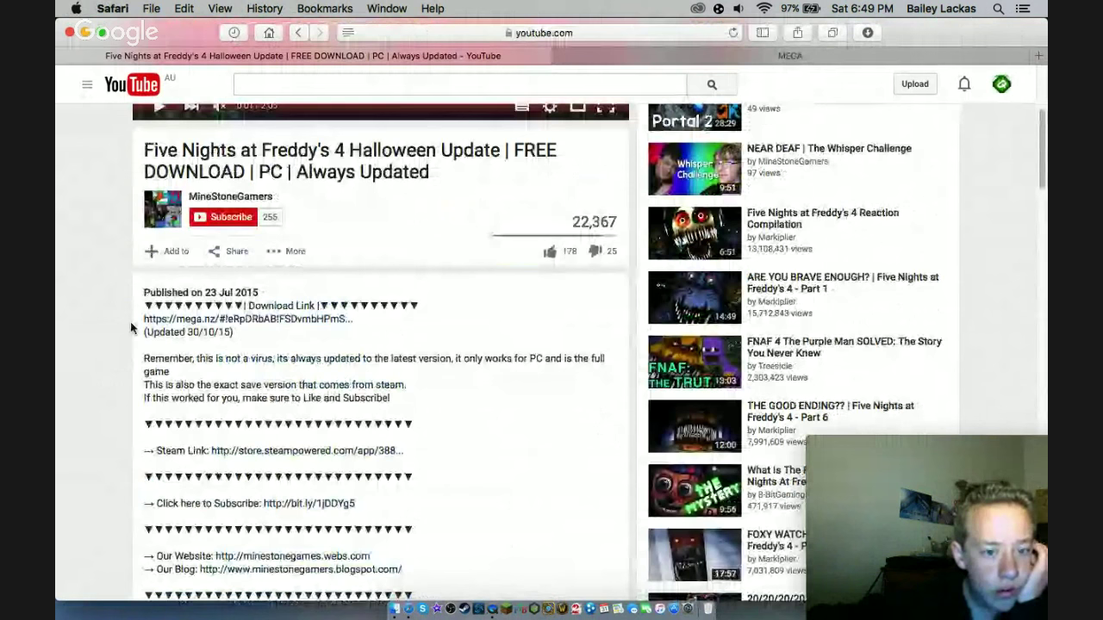
scroll(132, 326, down, 1)
scroll(131, 324, down, 3)
scroll(131, 325, down, 7)
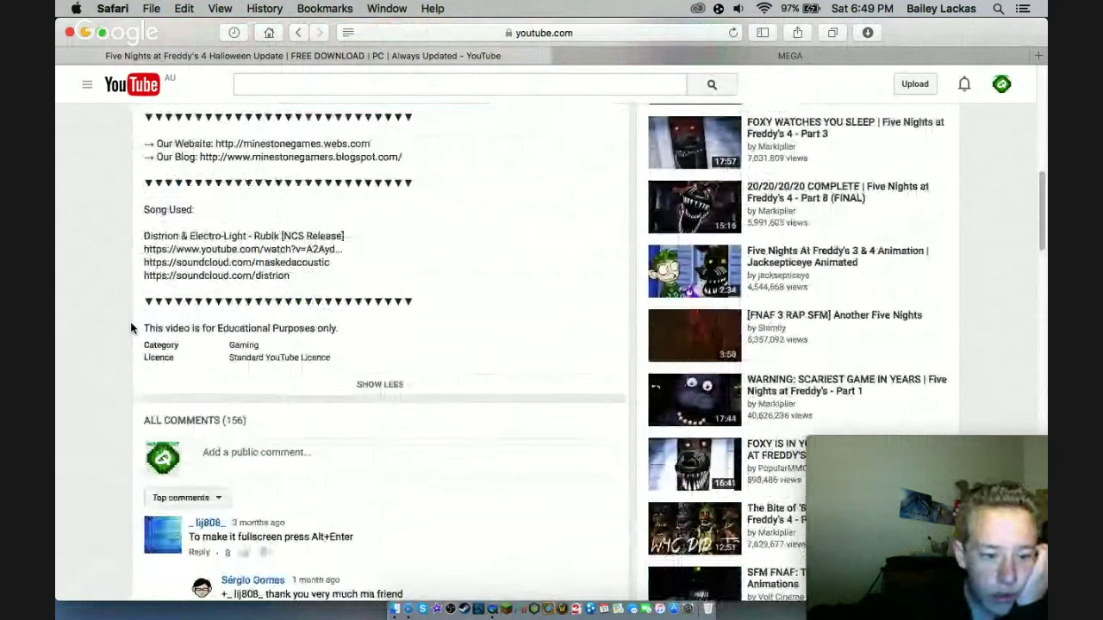
scroll(130, 325, down, 9)
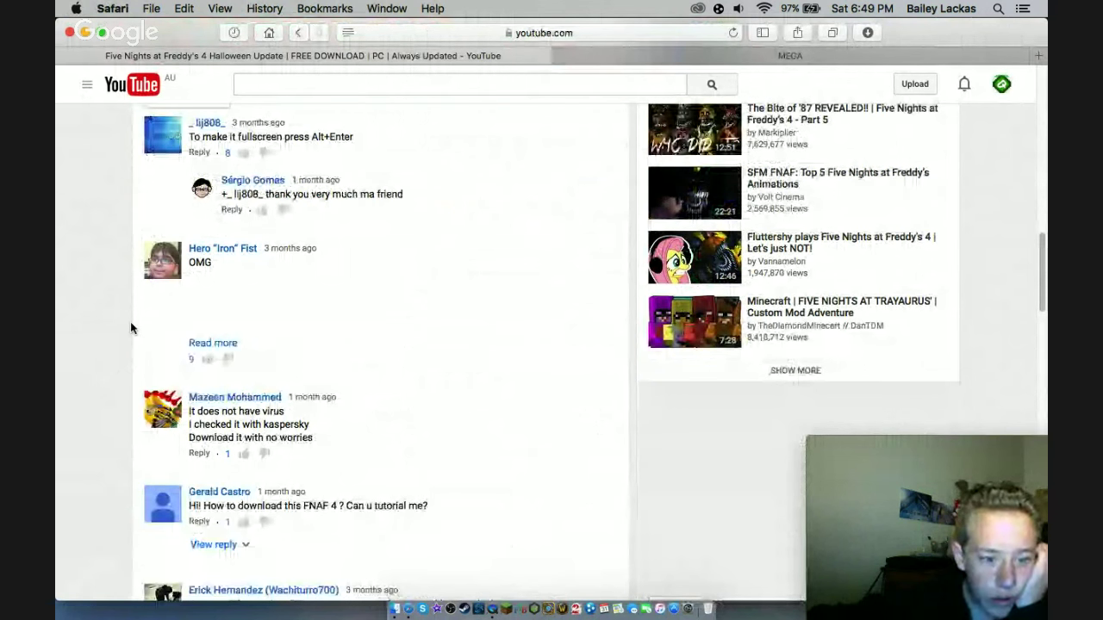
scroll(131, 326, down, 3)
scroll(131, 327, down, 3)
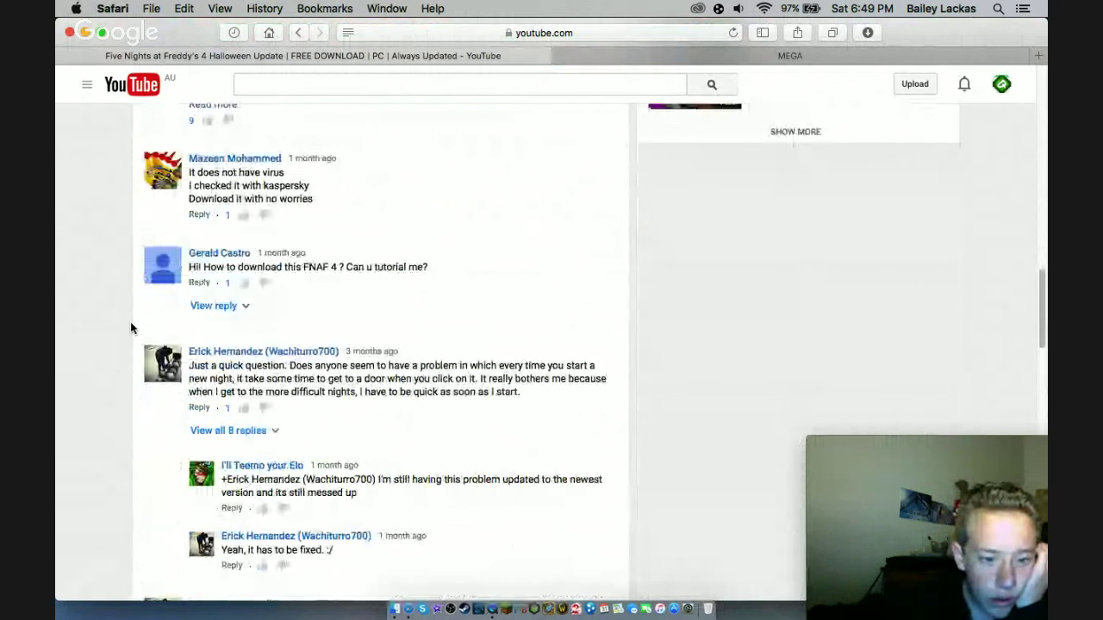
scroll(131, 328, down, 3)
scroll(130, 327, down, 7)
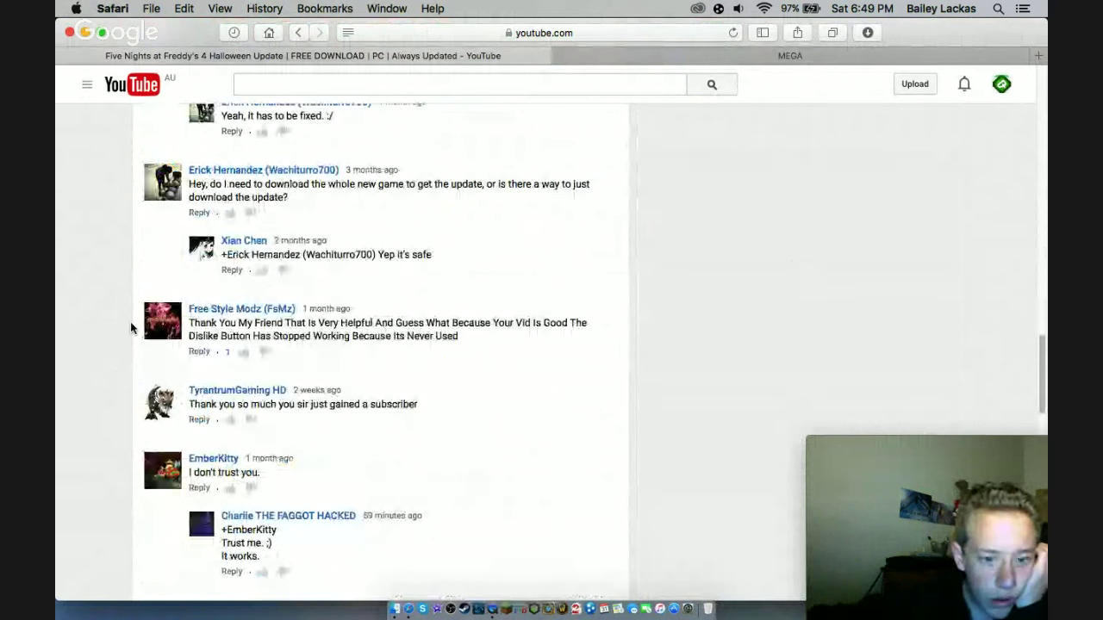
scroll(130, 328, up, 1)
scroll(131, 328, up, 15)
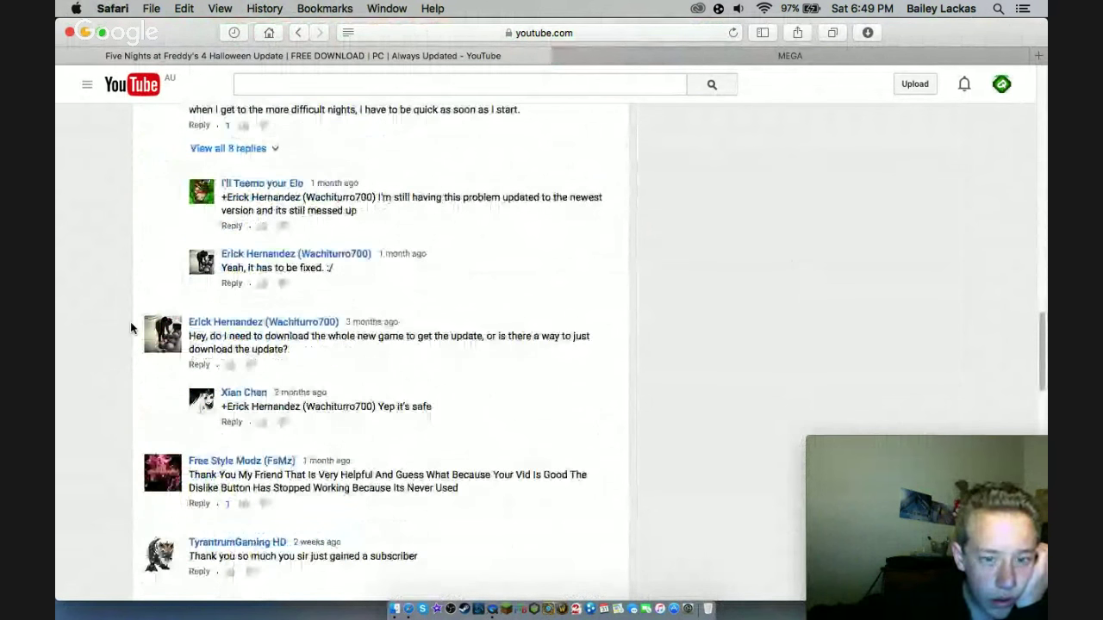
scroll(130, 322, up, 1)
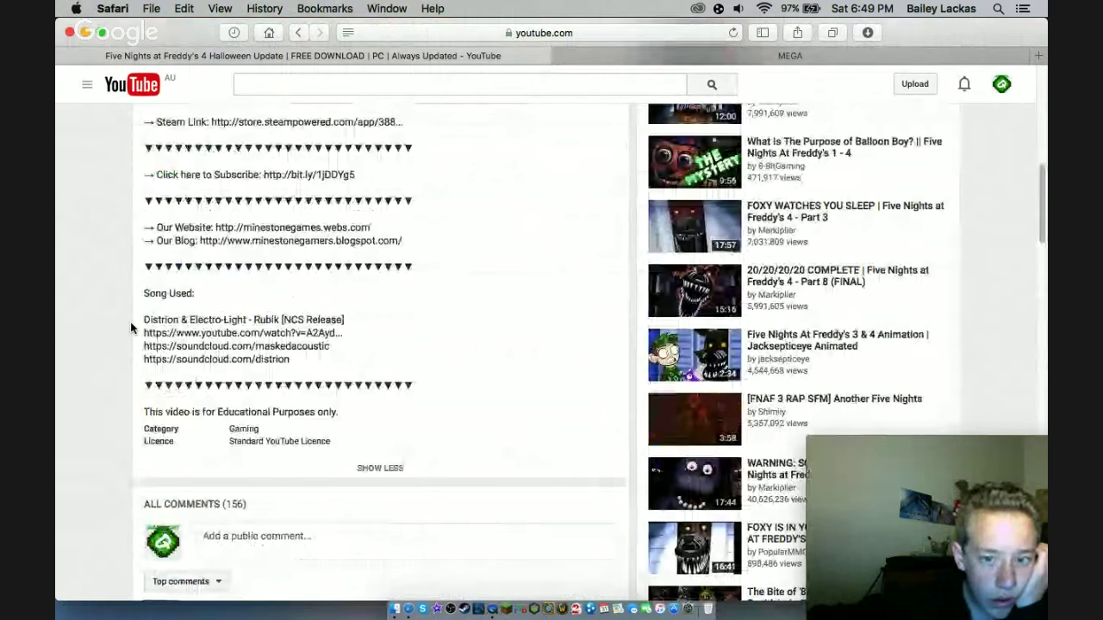
scroll(130, 322, up, 10)
- Try Download with MEGAsync, then stop and clear the installer in Safari's Downloads
click(800, 57)
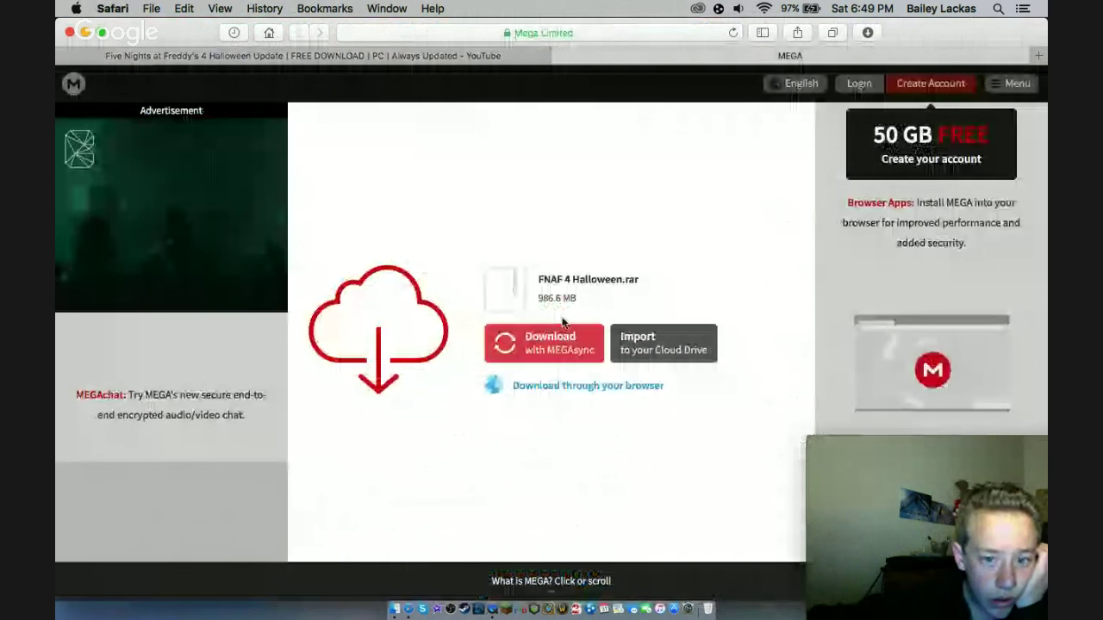
click(558, 332)
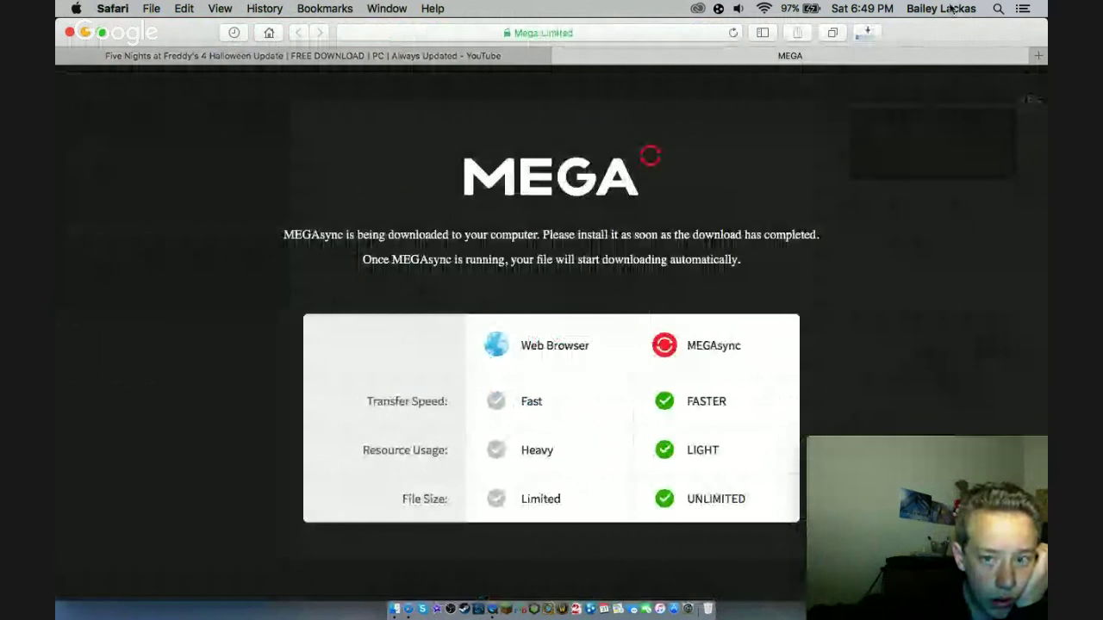
click(868, 33)
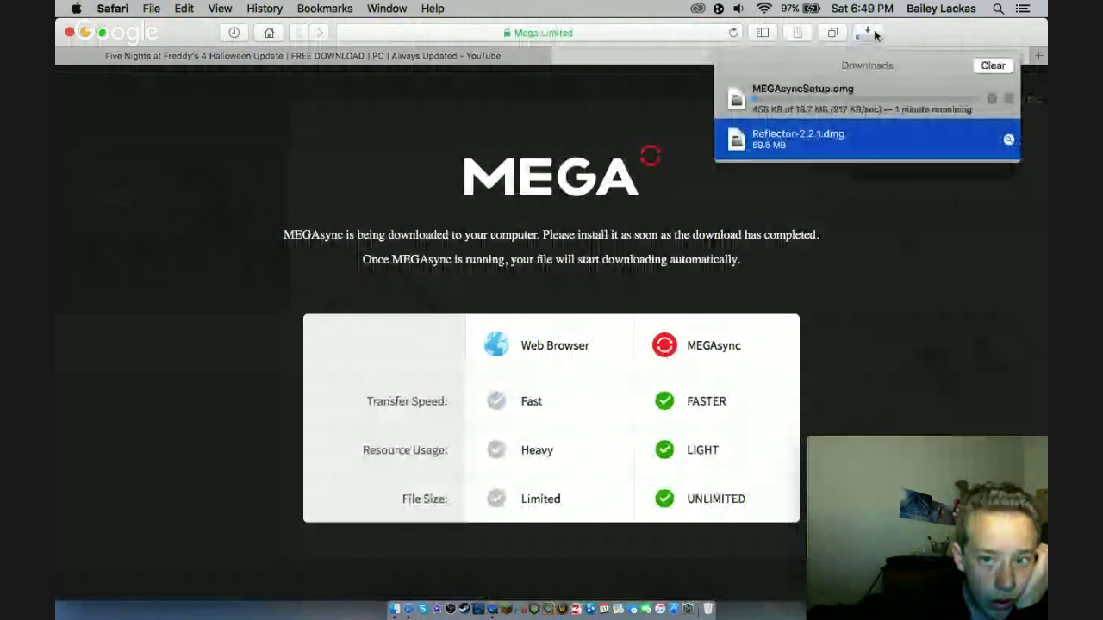
click(993, 97)
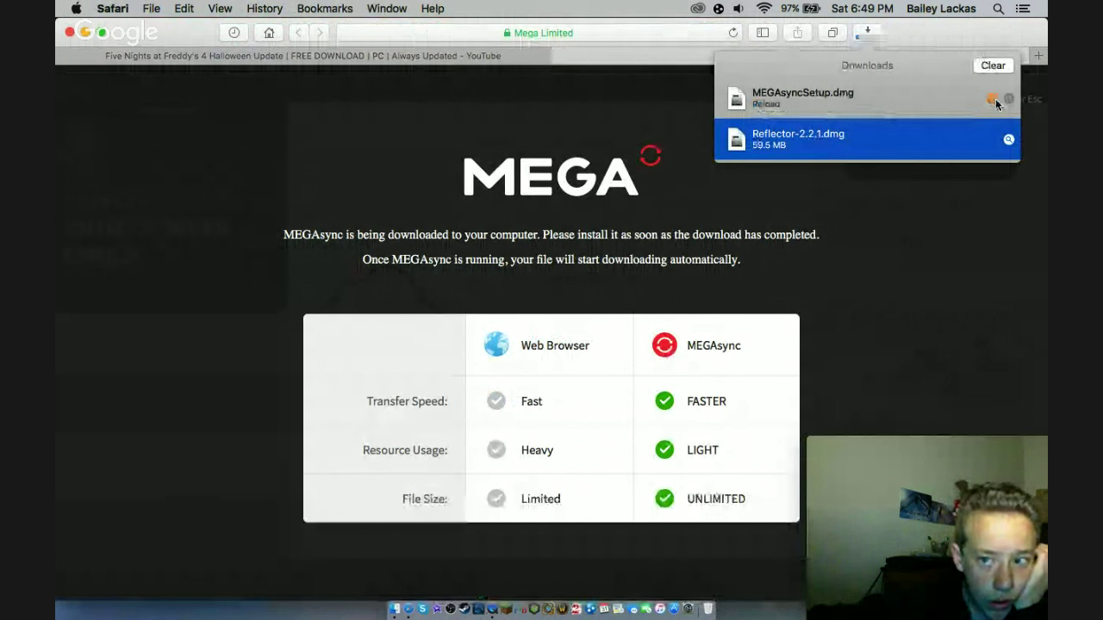
click(992, 65)
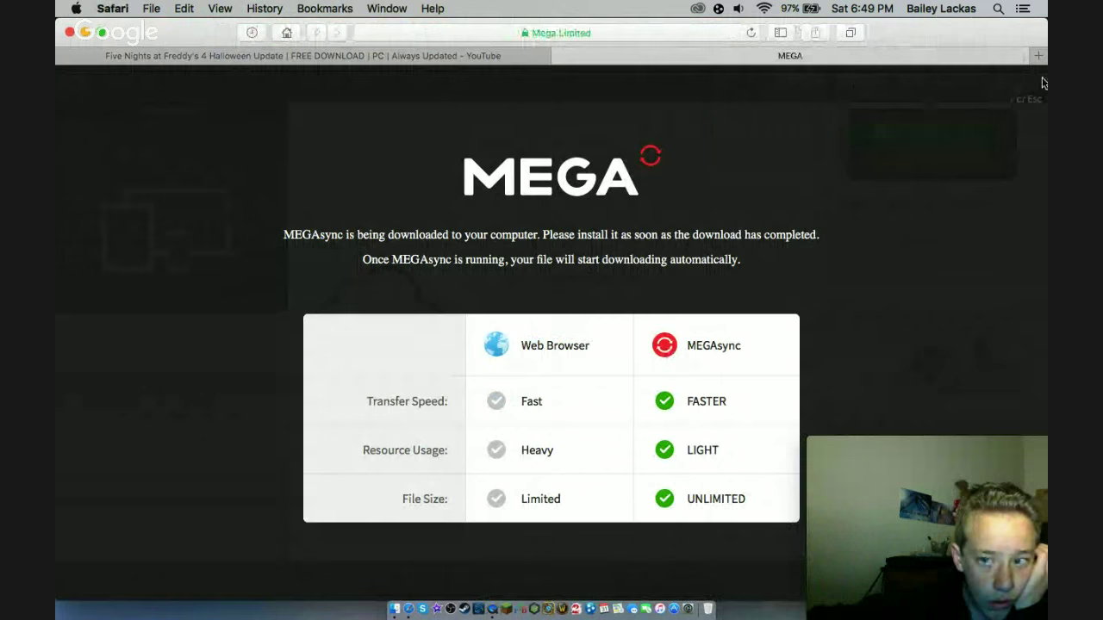
- Close the MEGAsync page and download FNAF 4 Halloween.rar (986.6 MB) through the browser
click(731, 165)
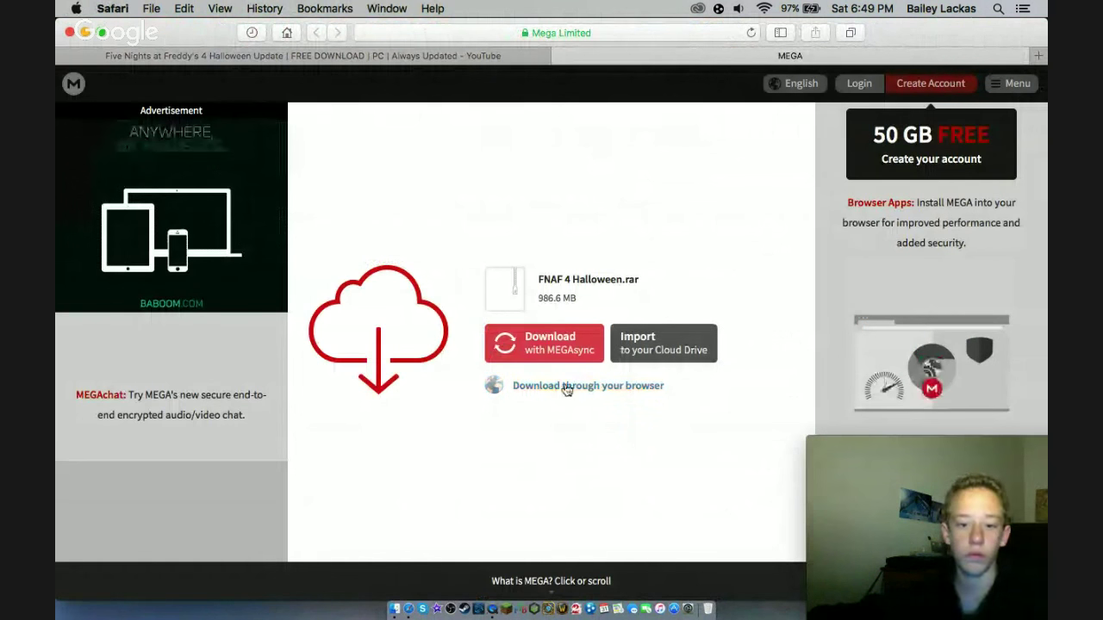
click(563, 388)
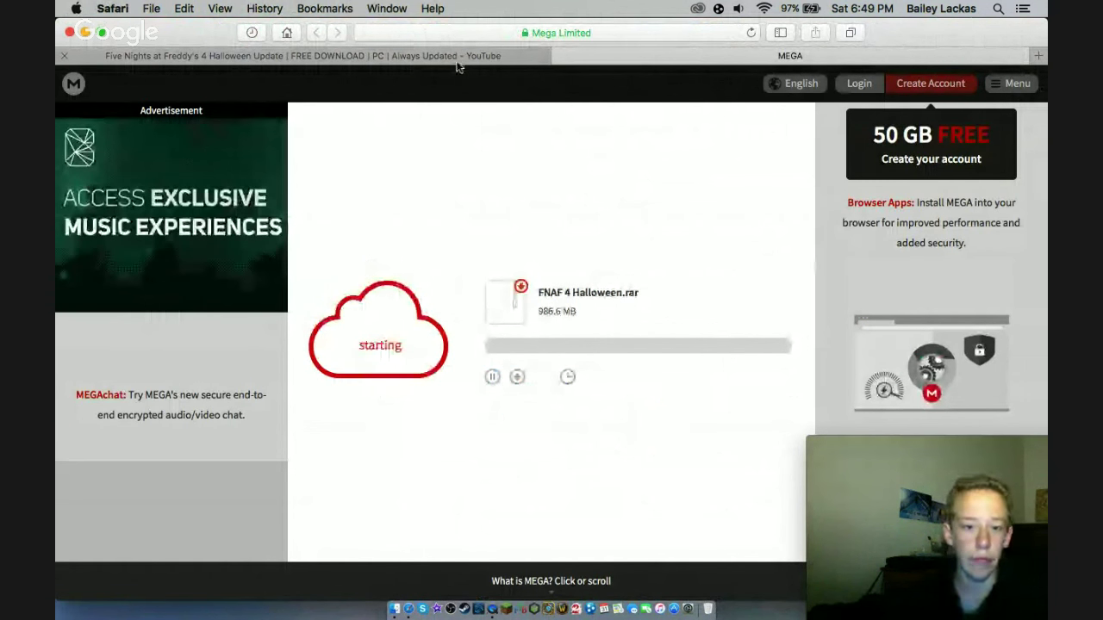
click(457, 56)
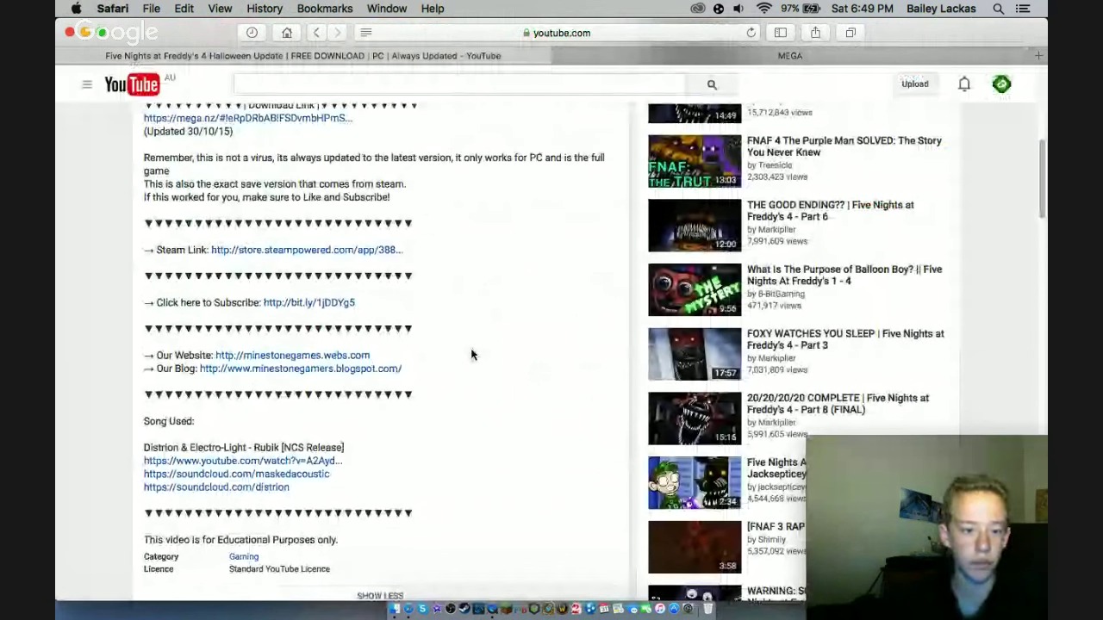
- Look over the YouTube video page, then return to the MEGA tab showing the Write error
scroll(466, 353, up, 2)
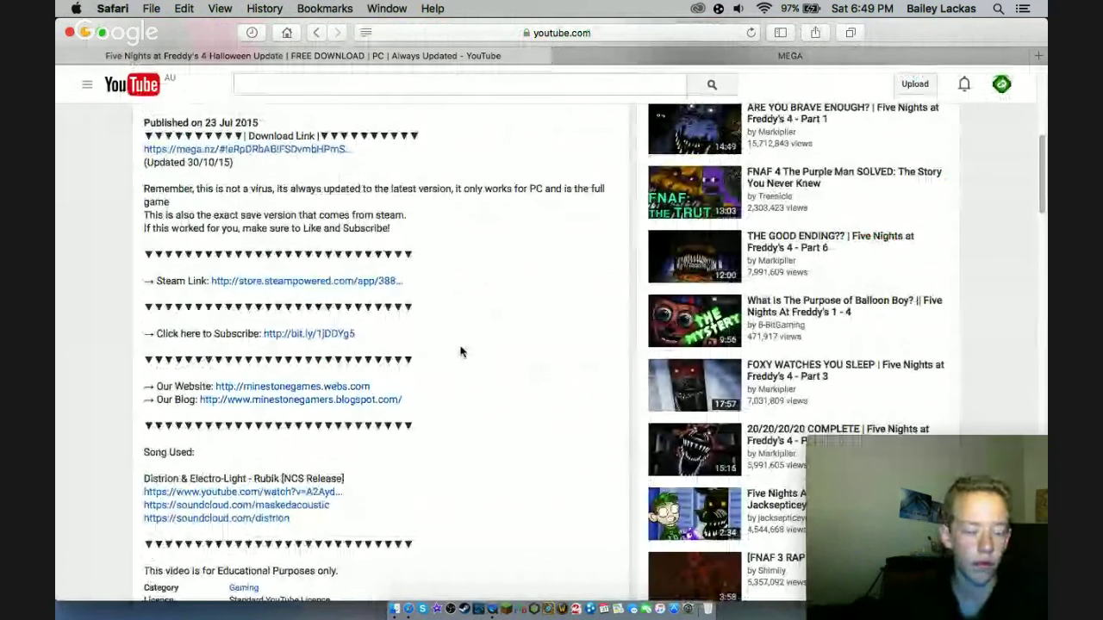
scroll(461, 352, down, 1)
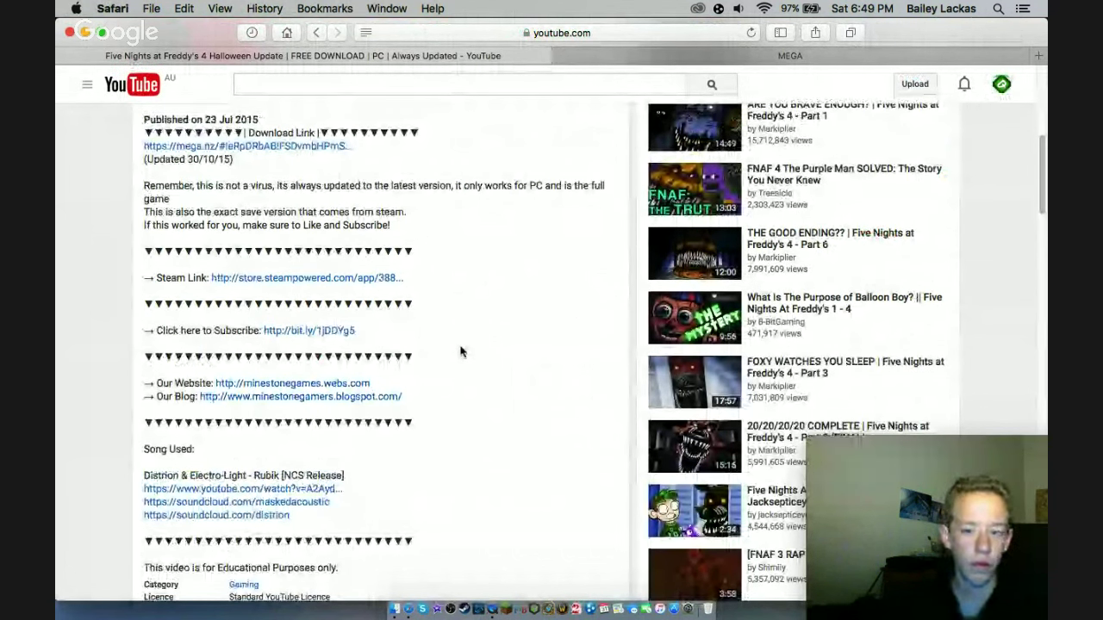
scroll(460, 351, down, 10)
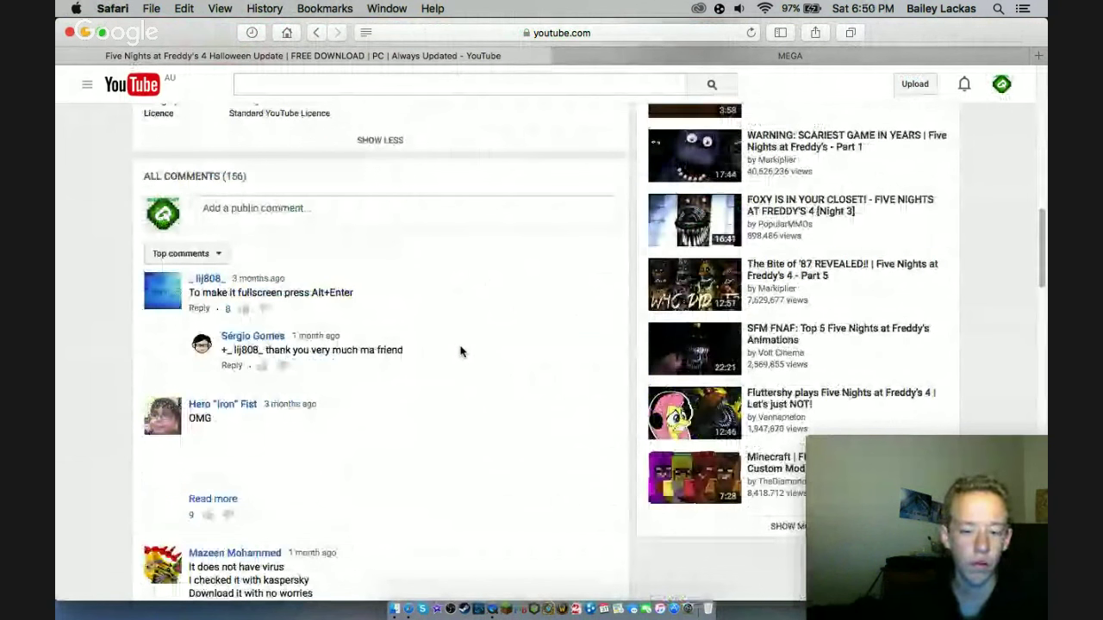
scroll(460, 352, down, 5)
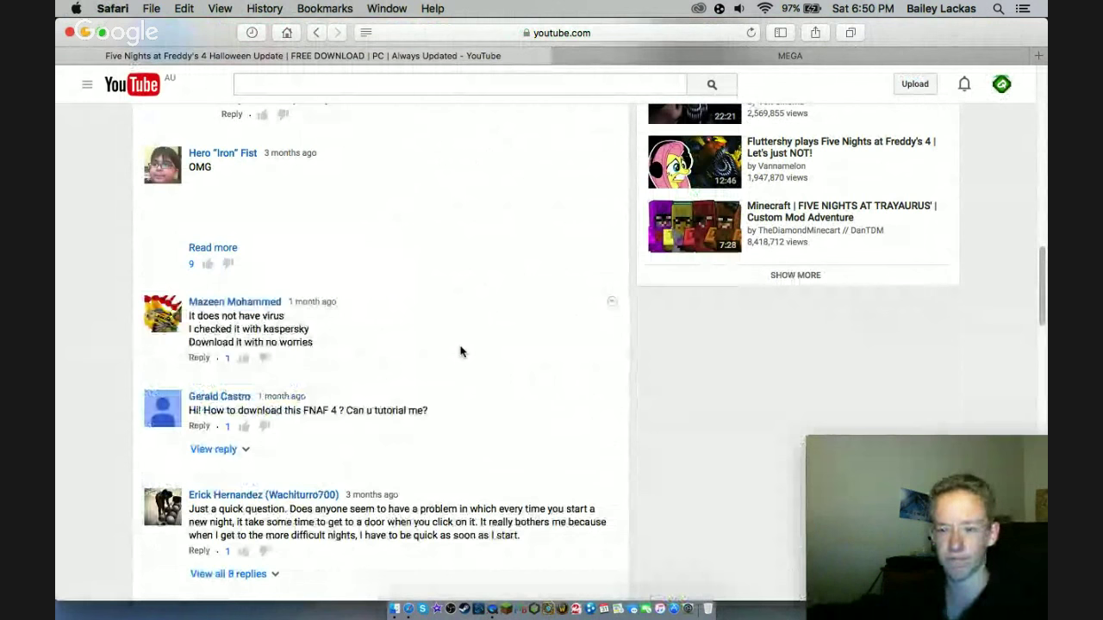
scroll(460, 352, up, 15)
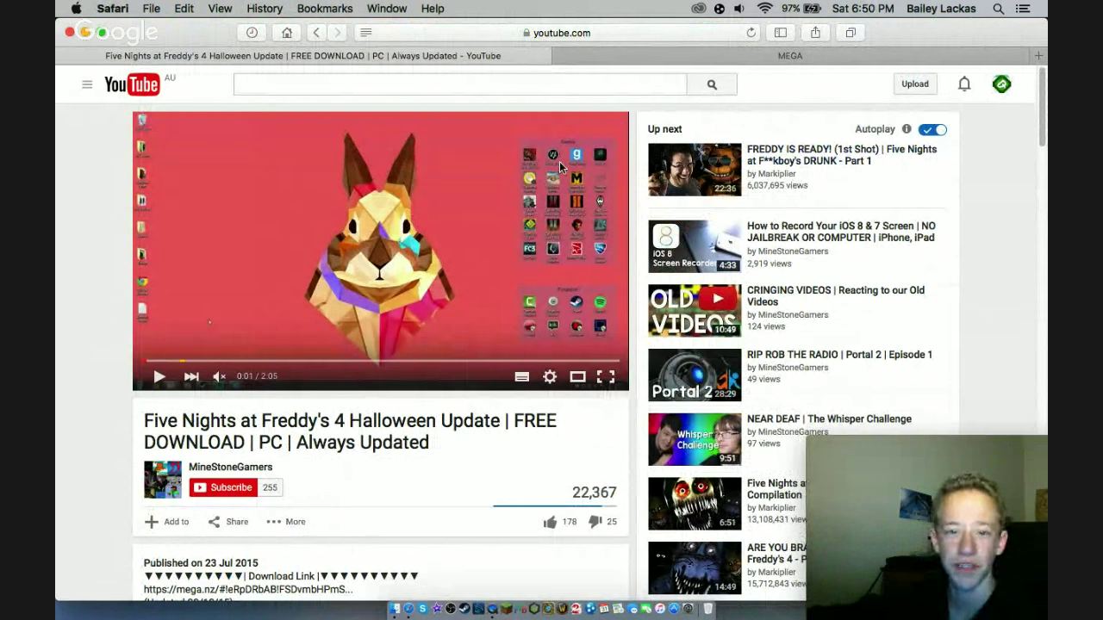
click(708, 61)
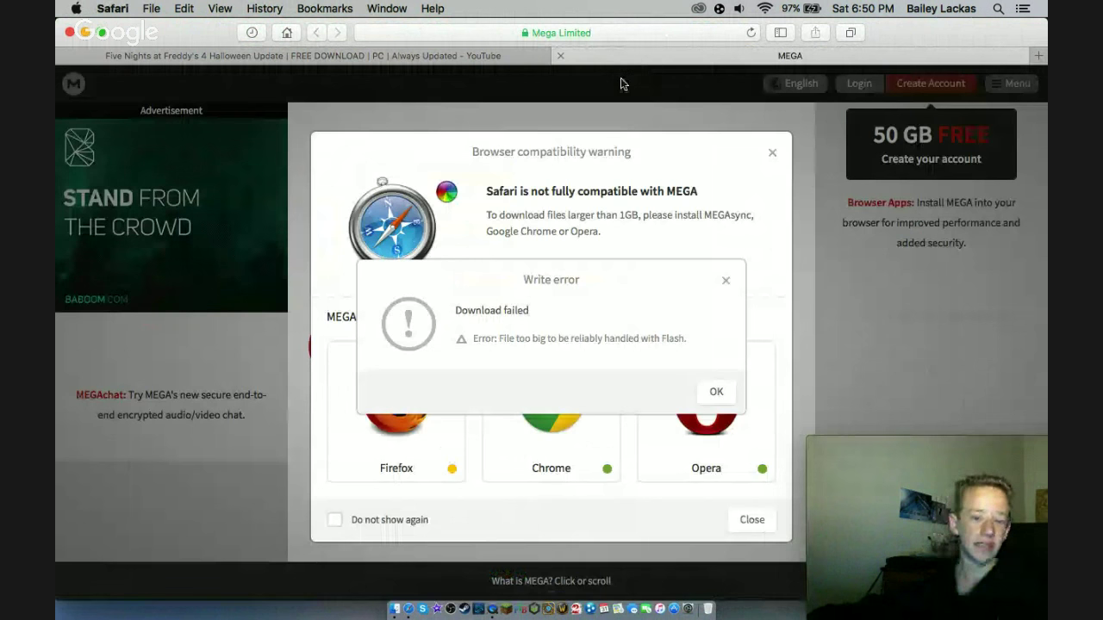
- Dismiss MEGA's Write error and close the compatibility warning with 'Do not show again' ticked
click(717, 393)
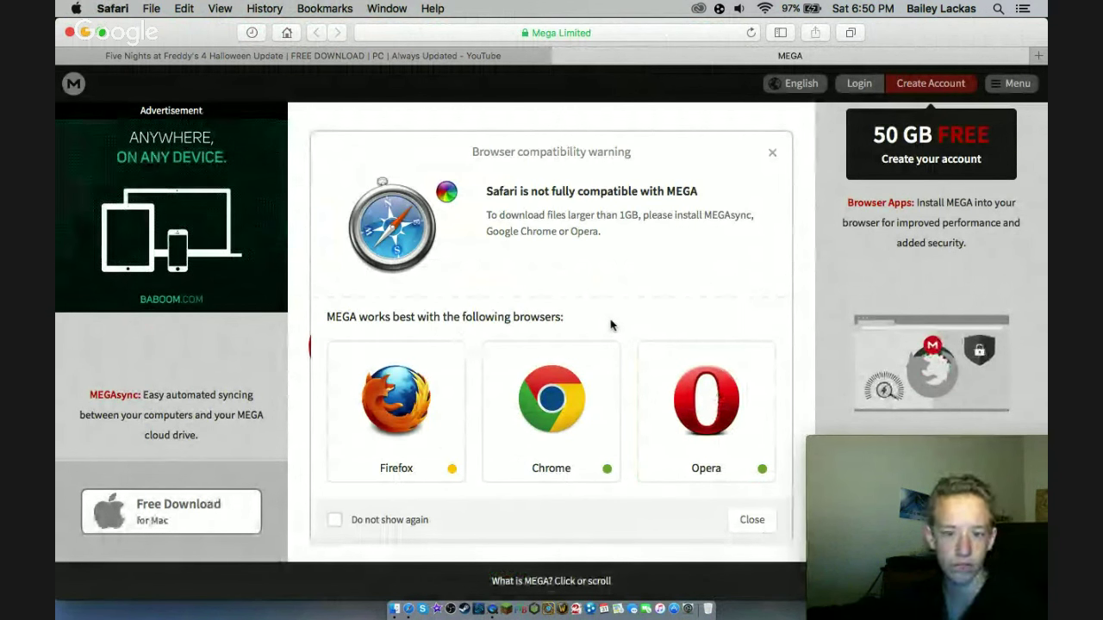
click(374, 522)
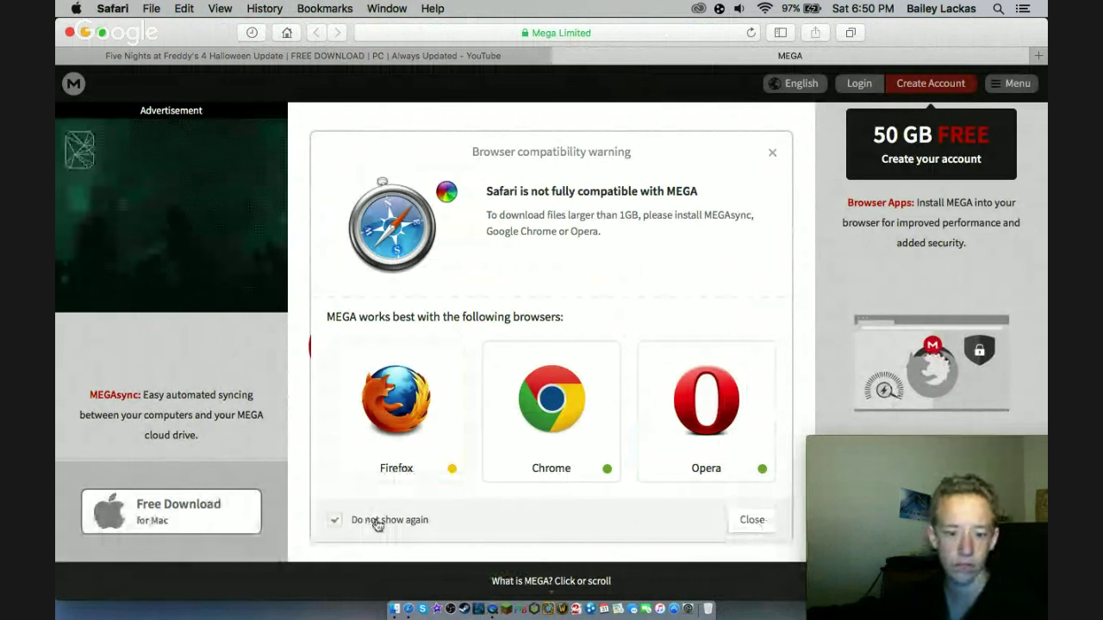
click(751, 519)
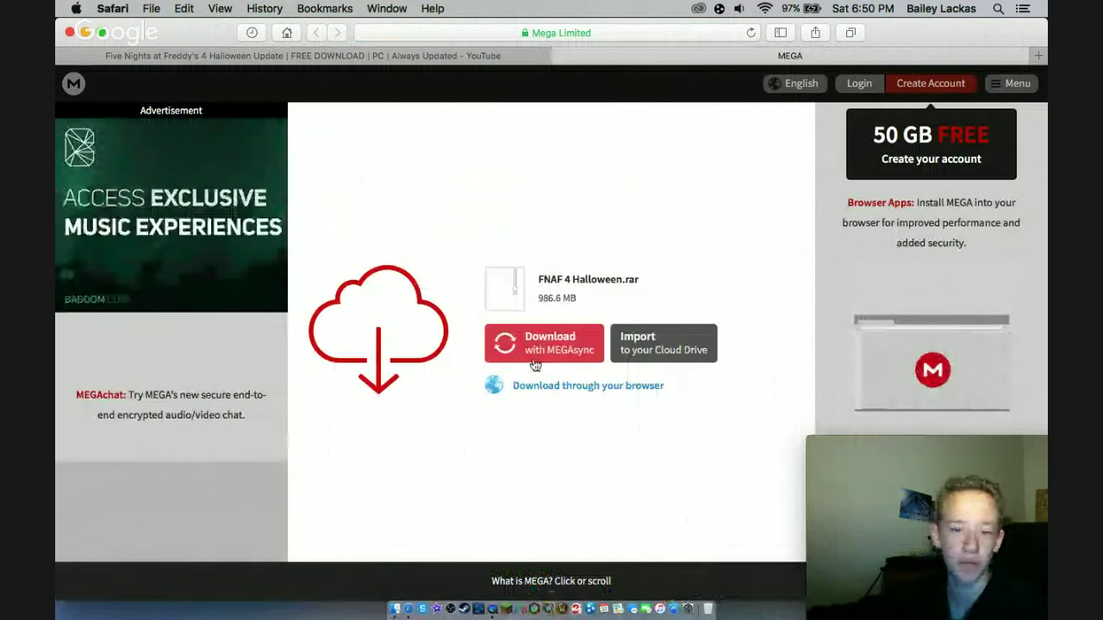
- Retry the download through the browser, dismiss the repeated error and warning, and bring Reflector 2's installer forward
click(555, 389)
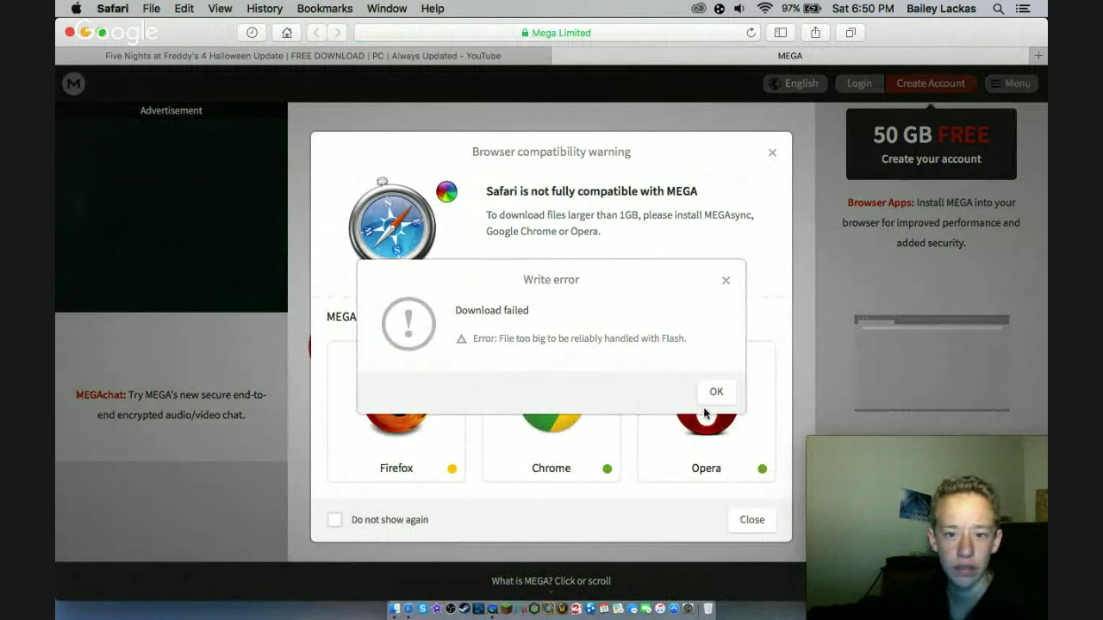
click(725, 281)
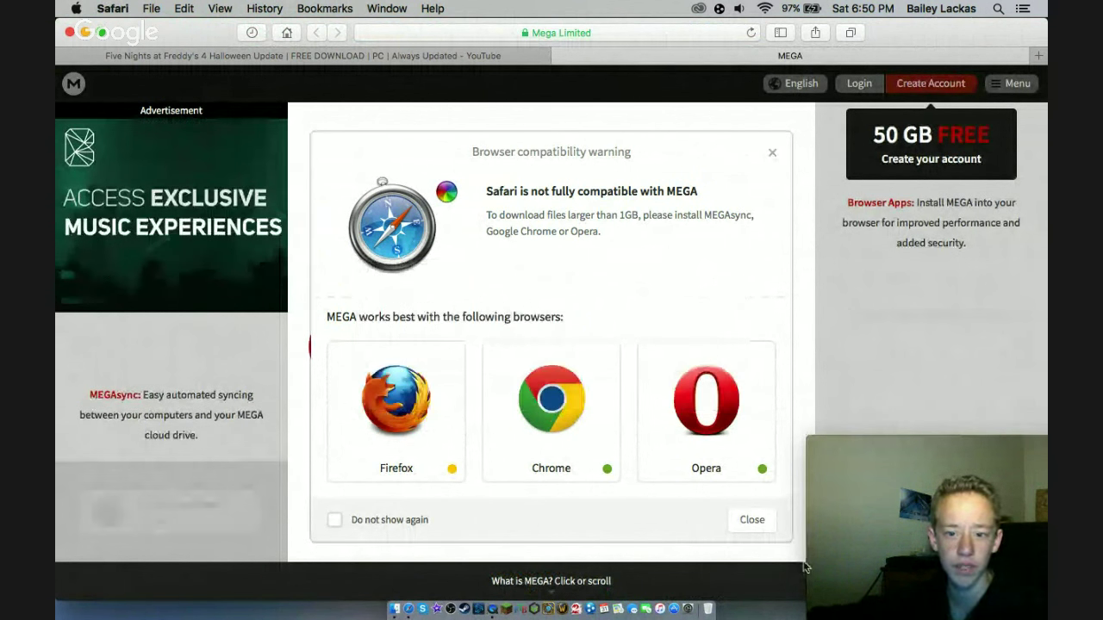
click(753, 520)
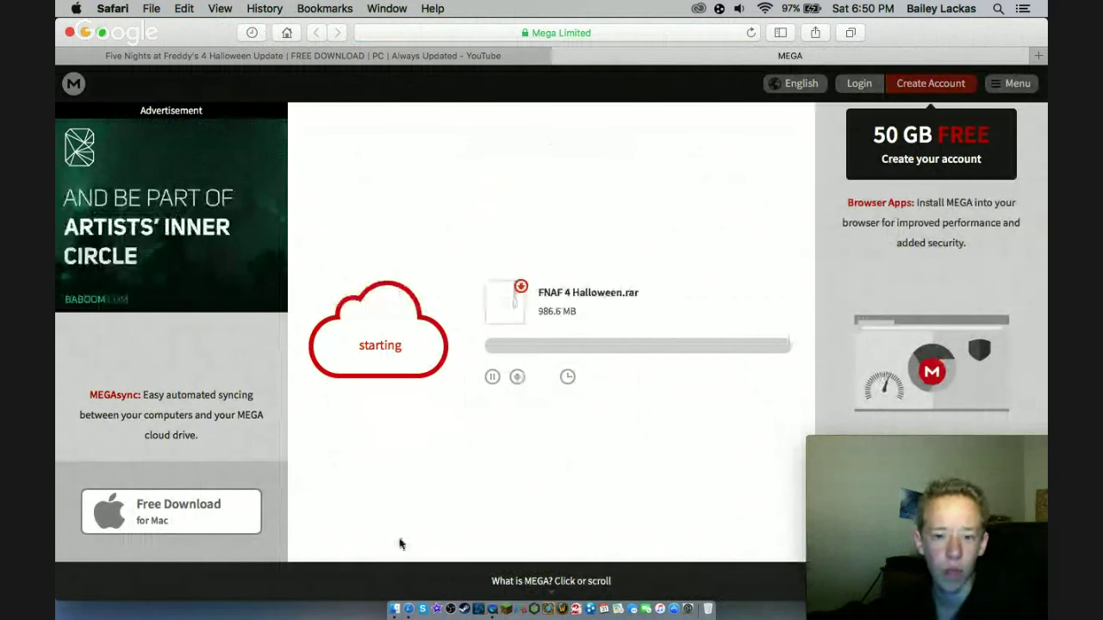
click(394, 607)
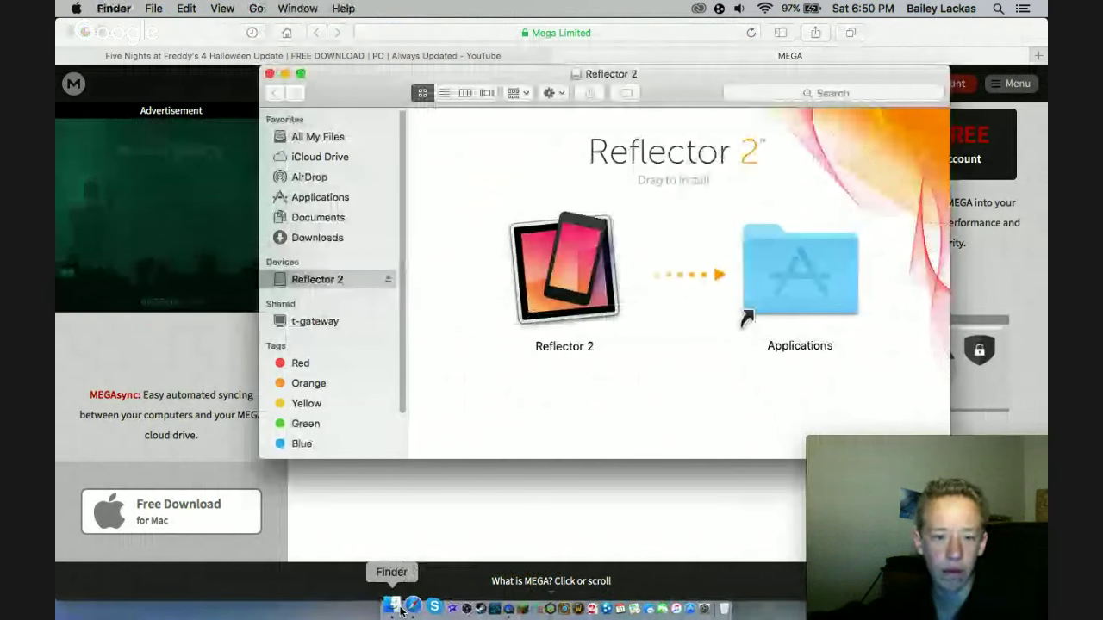
- Copy Reflector 2 into Applications, then open the Applications folder
drag(565, 267, 808, 275)
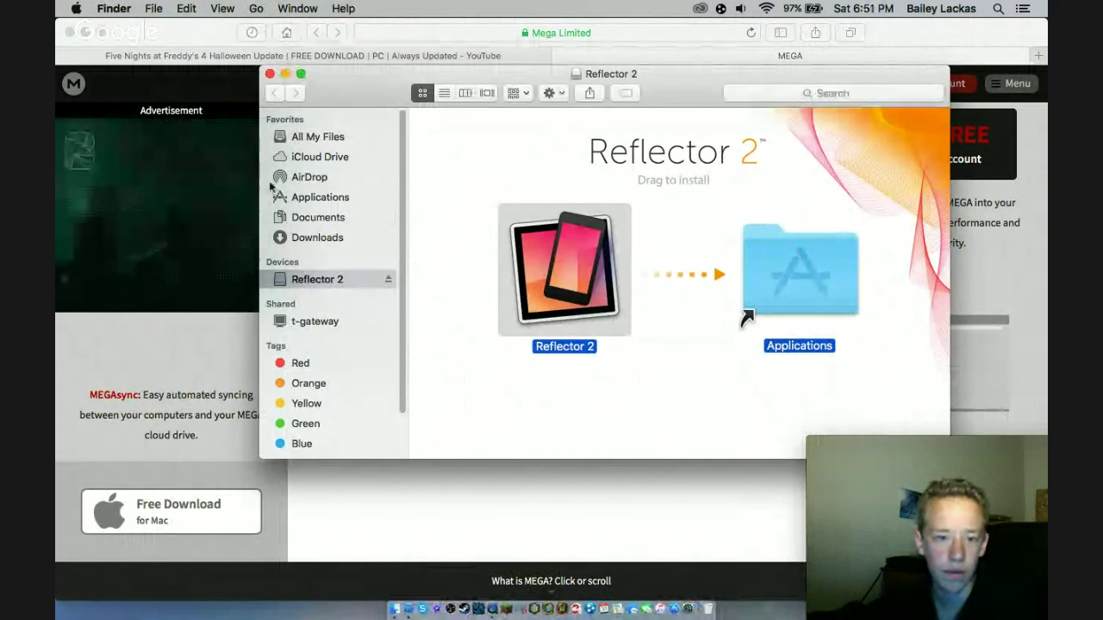
click(317, 200)
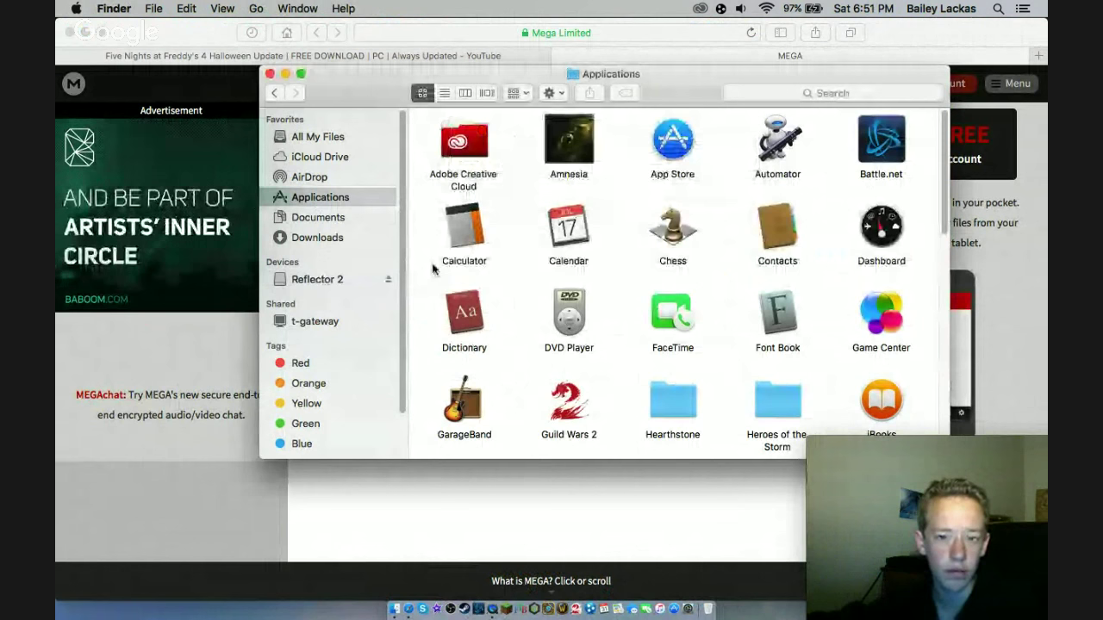
scroll(433, 270, down, 10)
scroll(432, 269, up, 7)
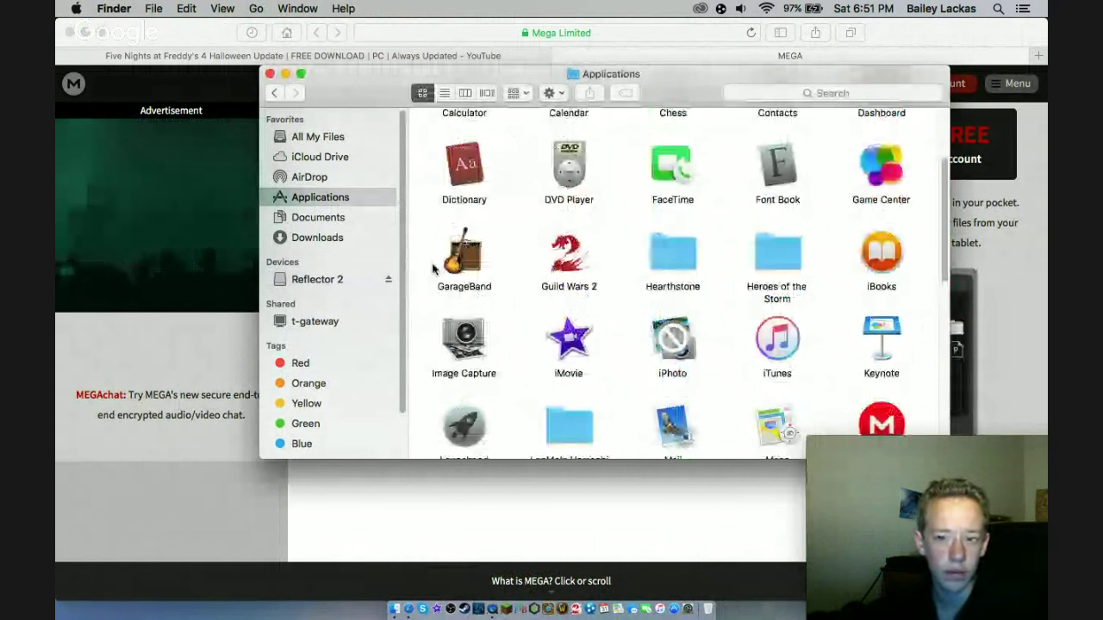
- Select the MEGA app, check the FNAF 4 Halloween.rar download in Safari, and return to Applications
click(875, 413)
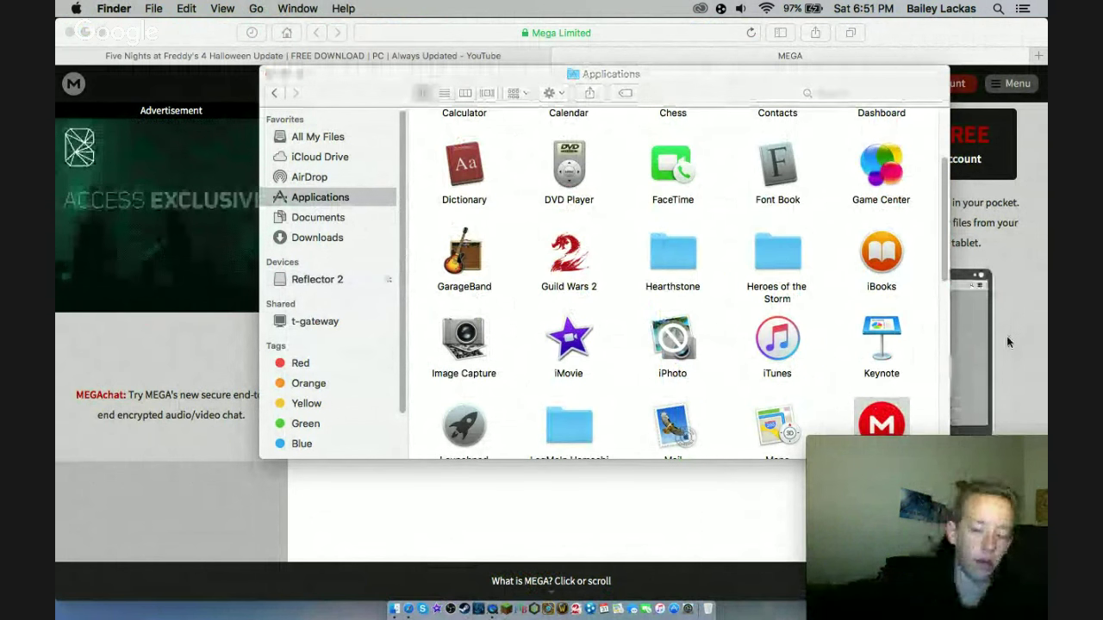
click(1008, 332)
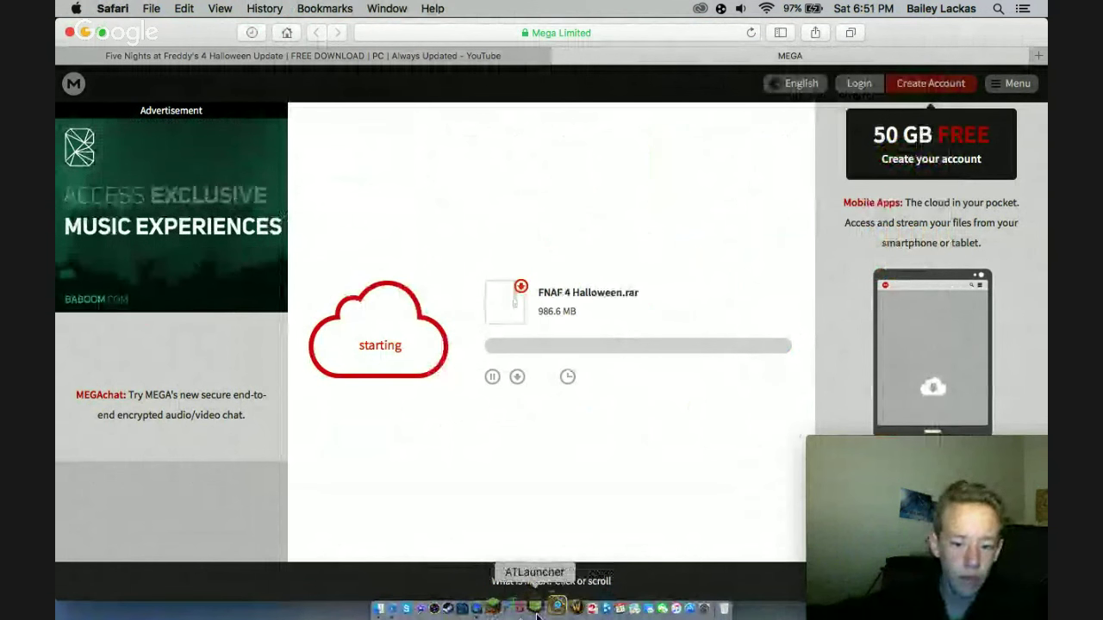
click(395, 608)
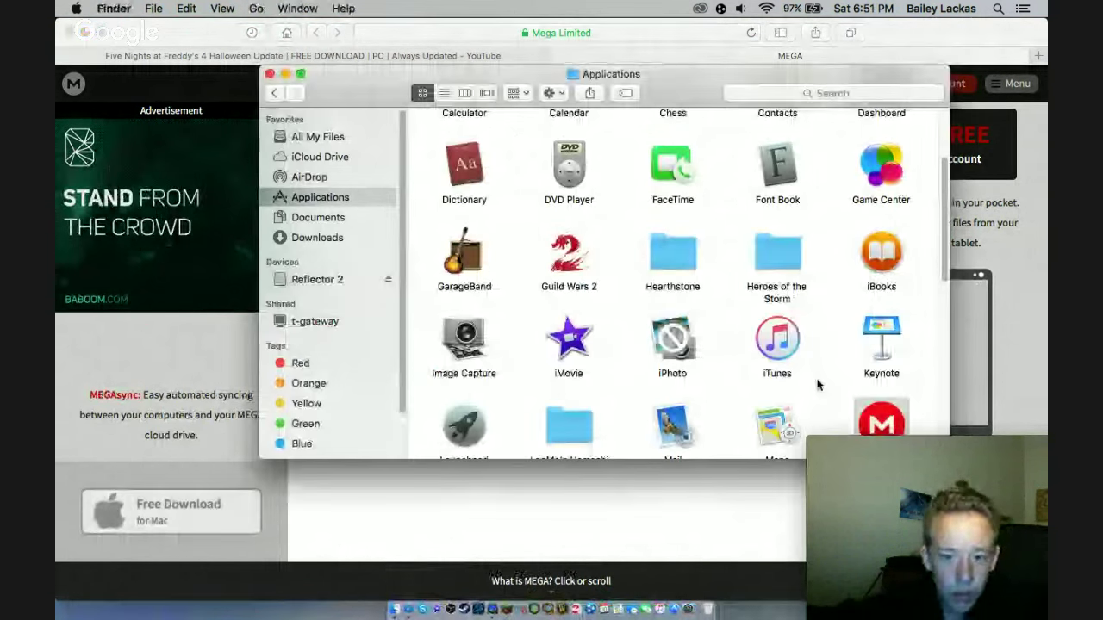
- Open MEGA from its context menu and choose 'I don't have a MEGA account' in the Setup Assistant
right_click(888, 418)
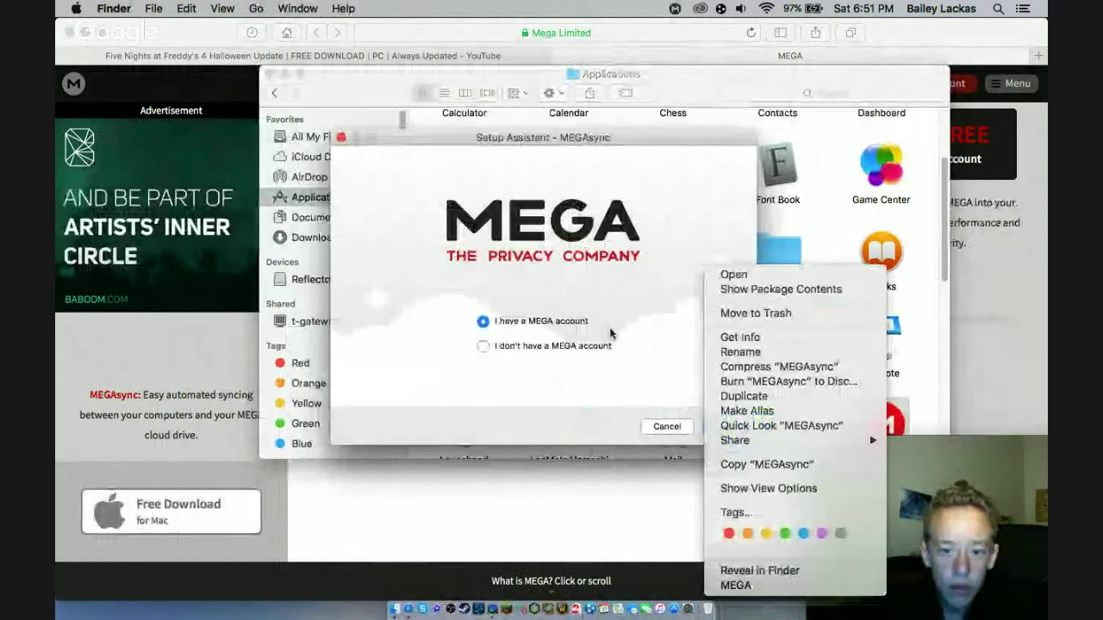
click(634, 349)
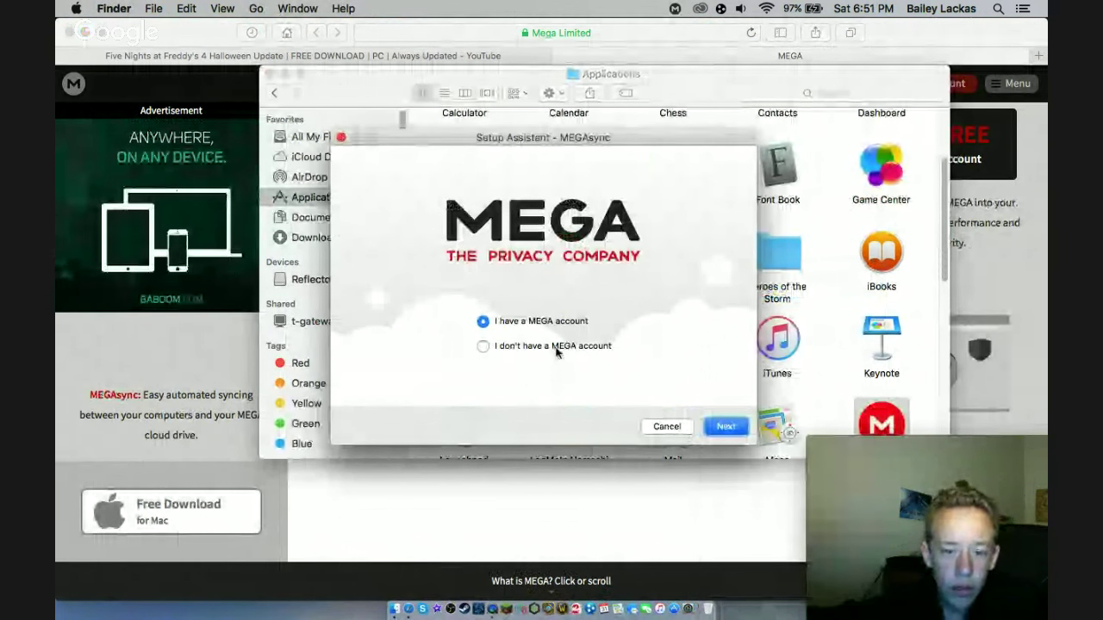
click(722, 429)
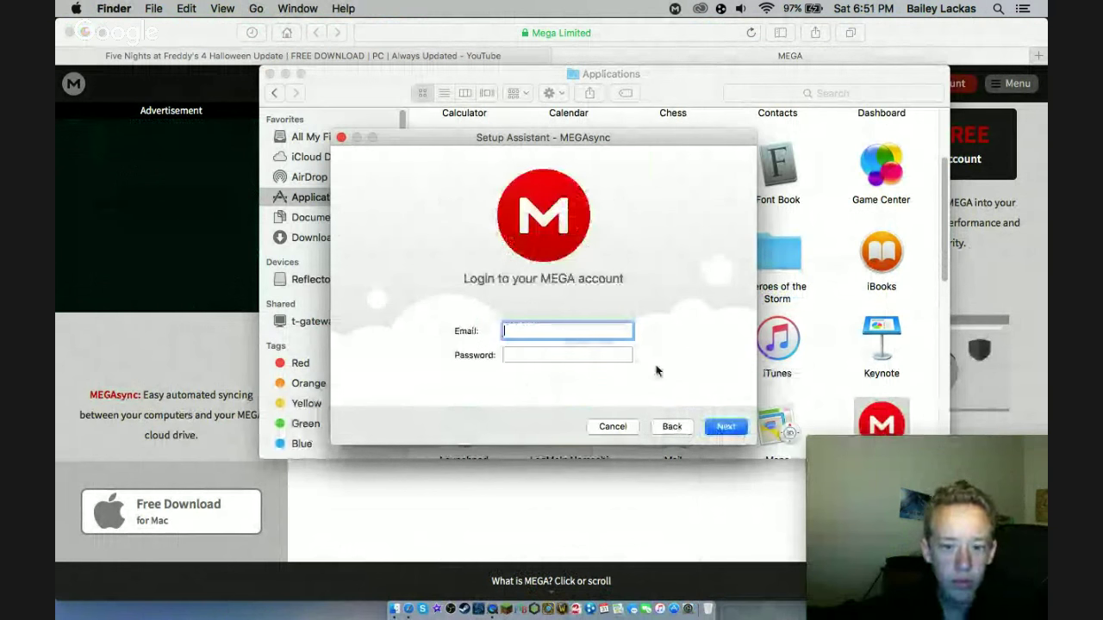
click(661, 432)
click(552, 346)
click(726, 428)
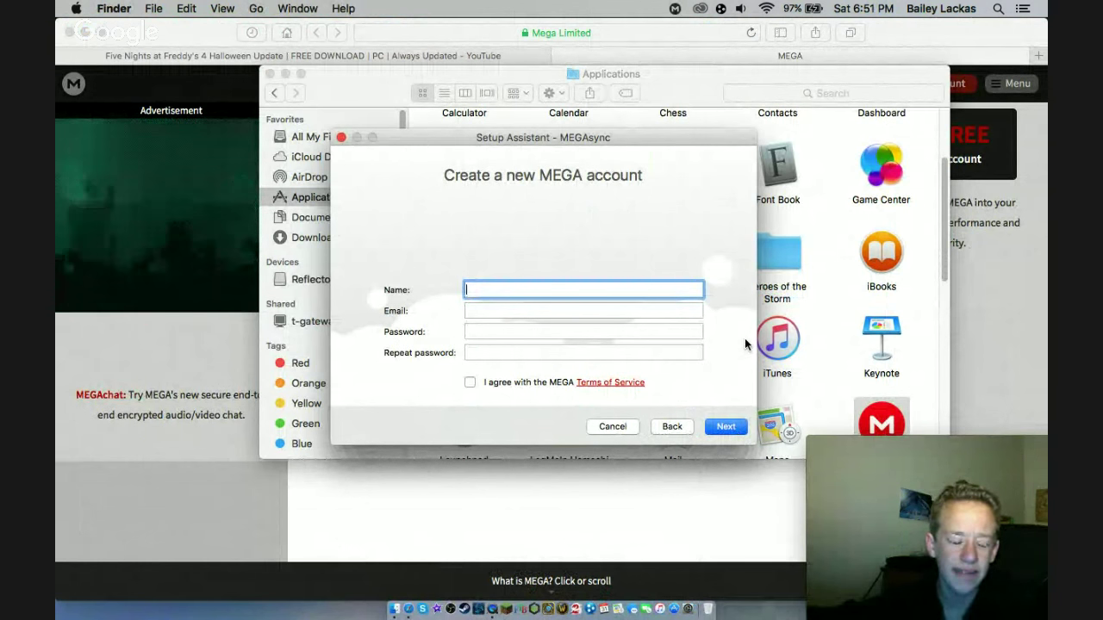
- Fill in the new account's name, e-mail and matching passwords, accept the Terms, and submit
text(Bailey)
key(Tab)
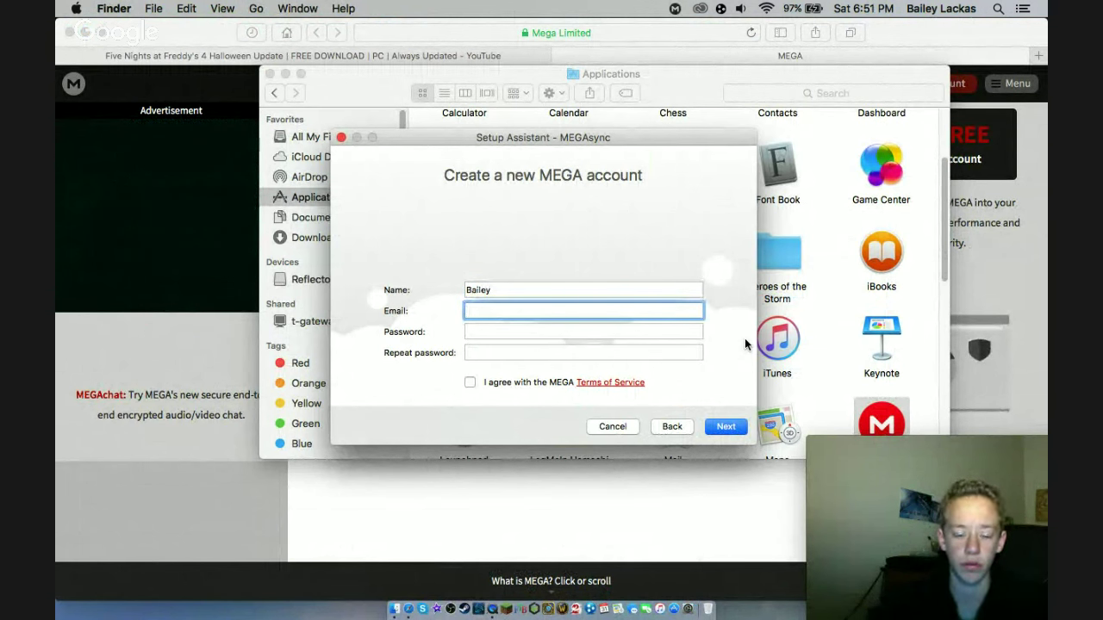
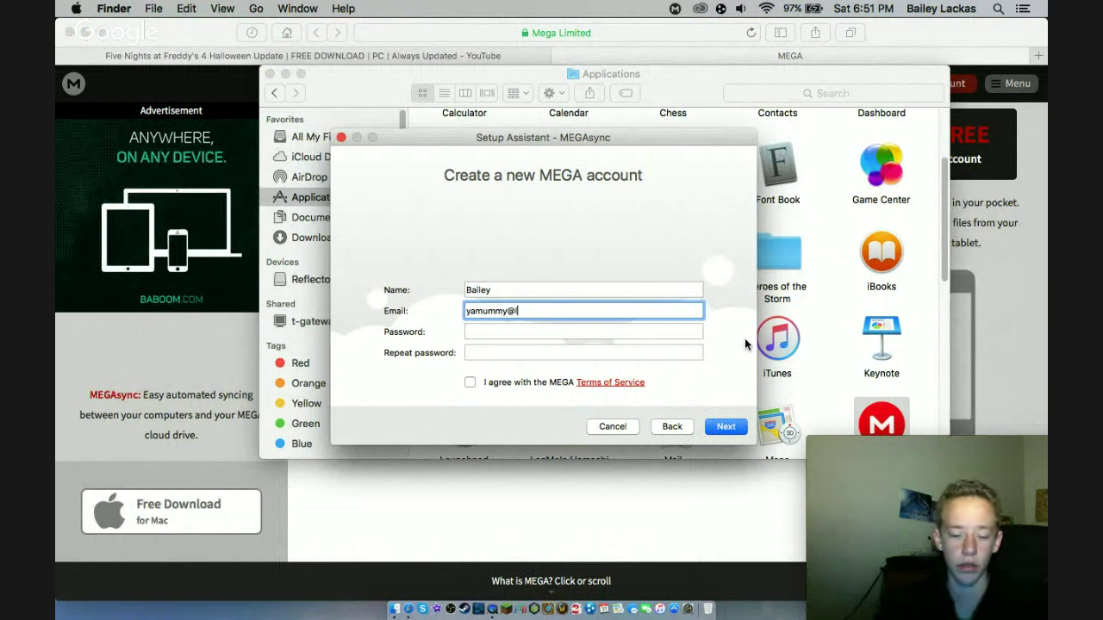
key(Tab)
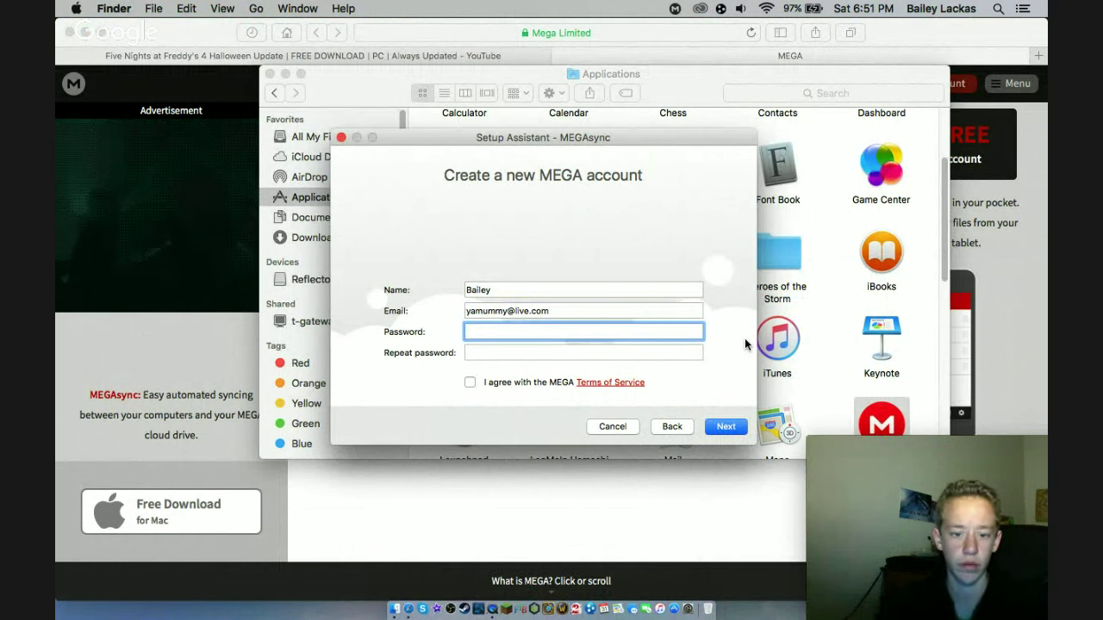
text(••••••••••)
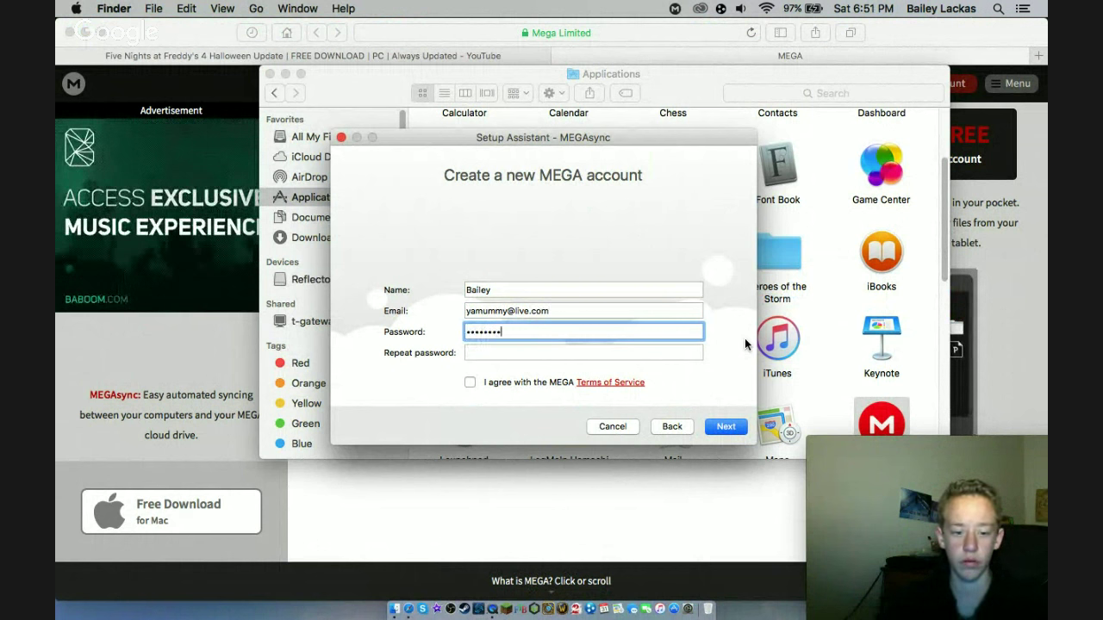
key(Tab)
text(••••••••••)
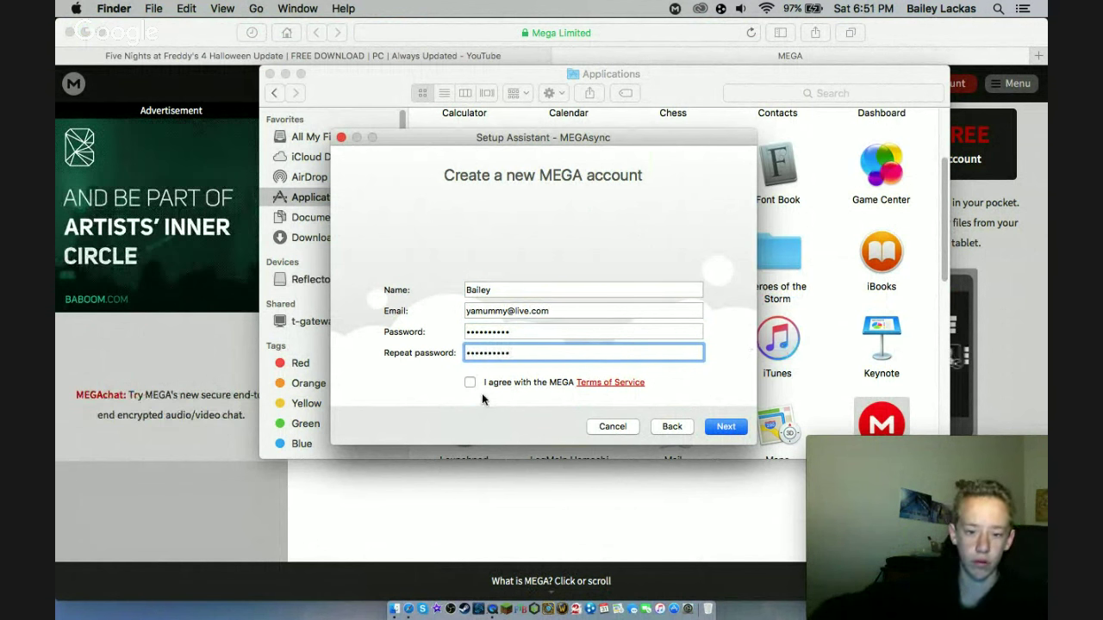
click(471, 382)
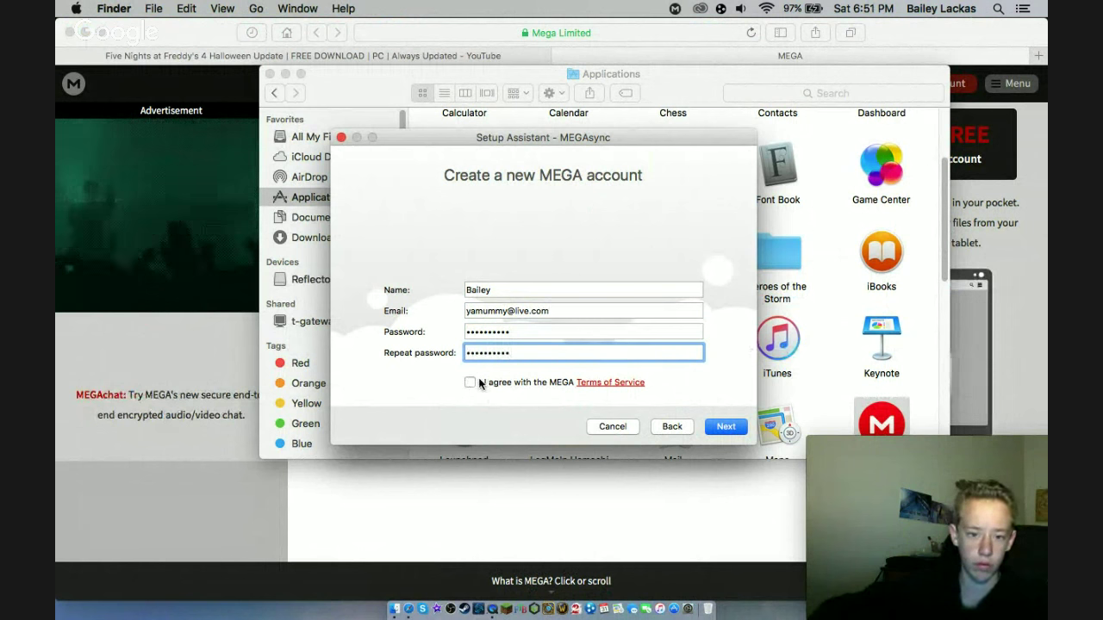
click(723, 426)
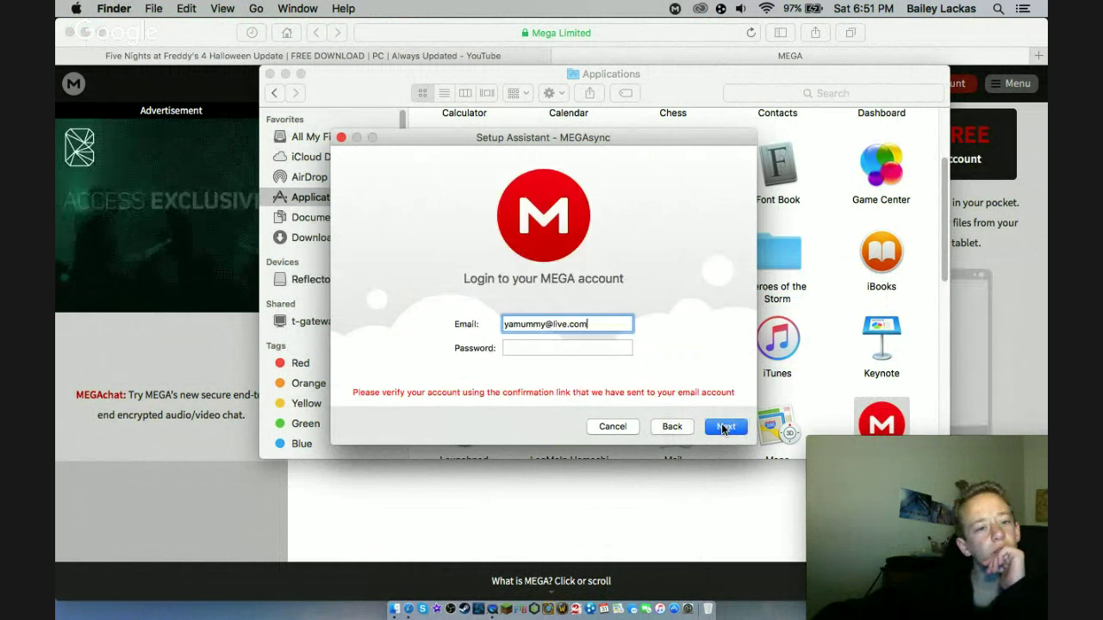
- Attempt a login, dismiss the failed-login alert, and go back to the account choice page
click(627, 344)
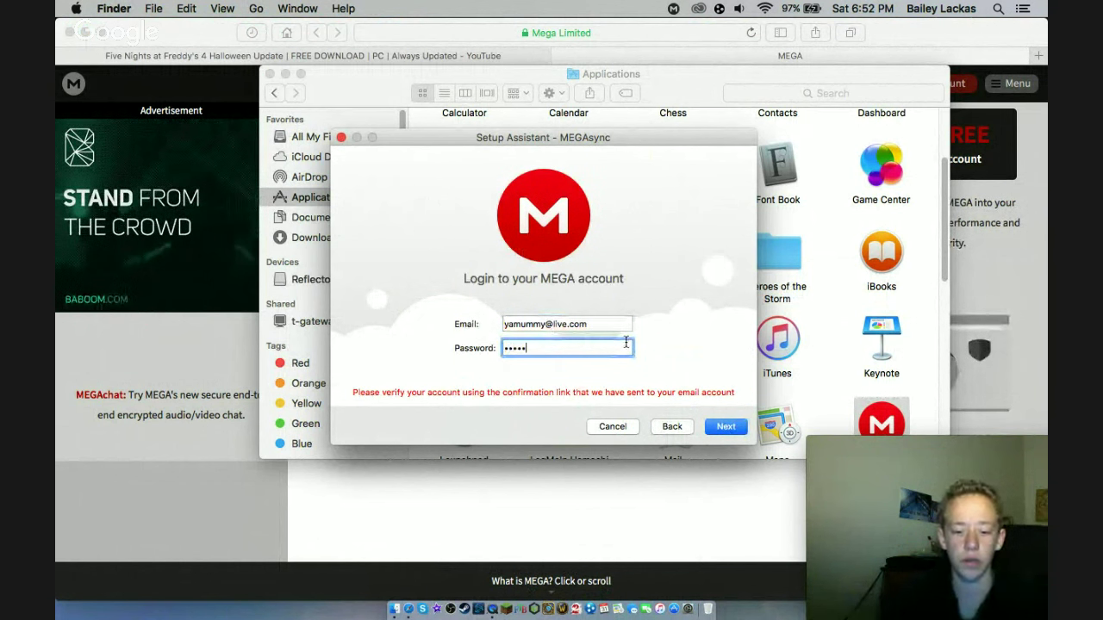
key(Return)
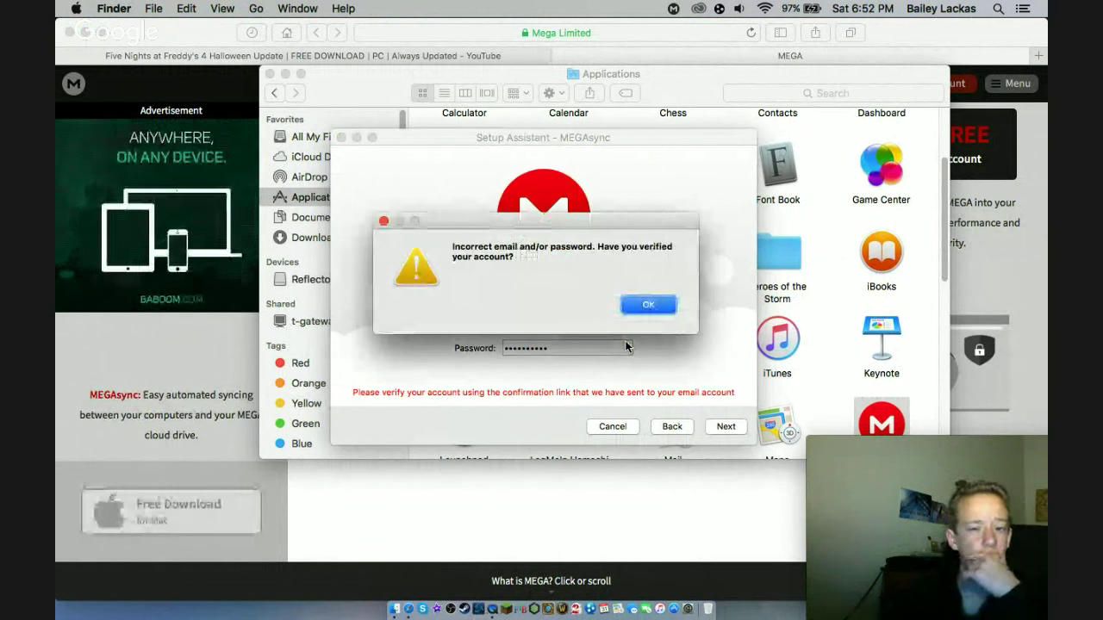
key(Return)
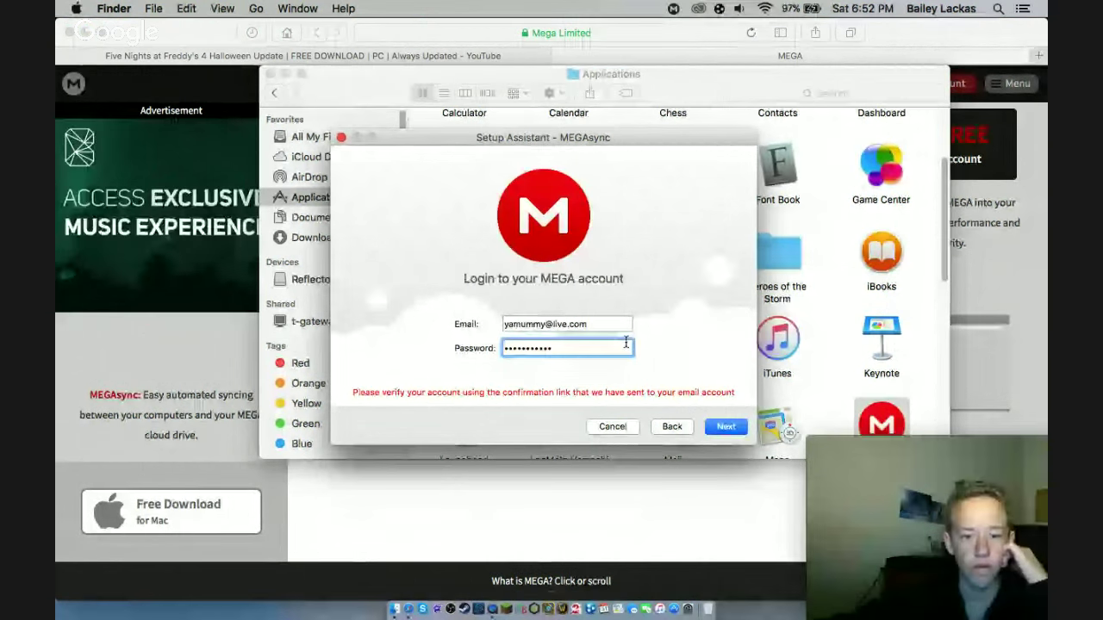
click(671, 426)
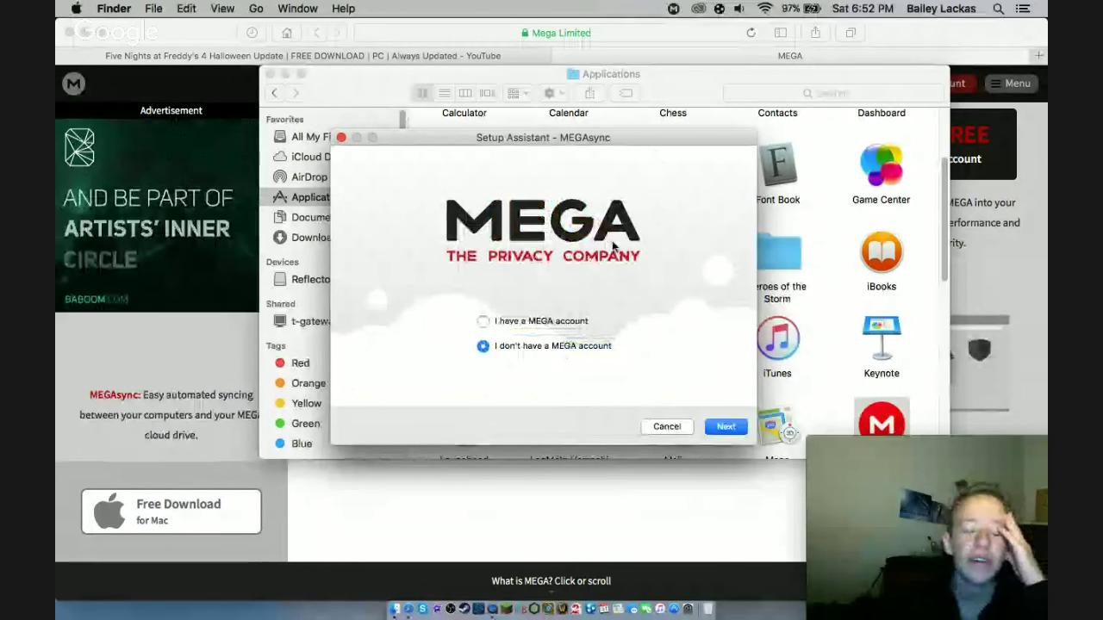
- Re-enter the name, a different e-mail and both passwords, and submit to create the MEGA account
click(725, 428)
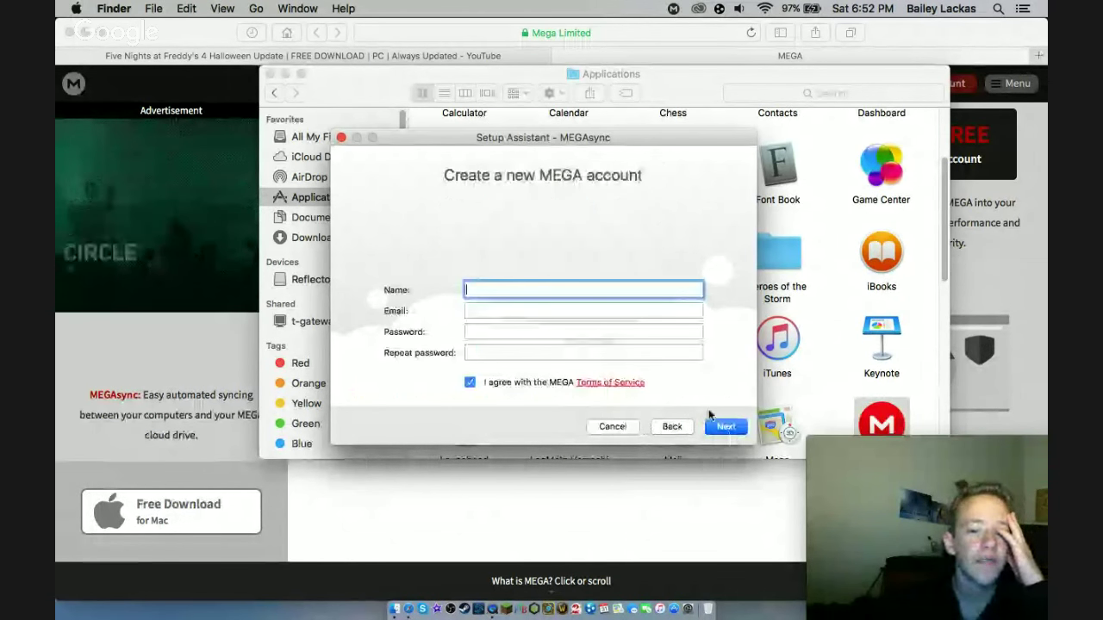
text(Bailey)
key(Tab)
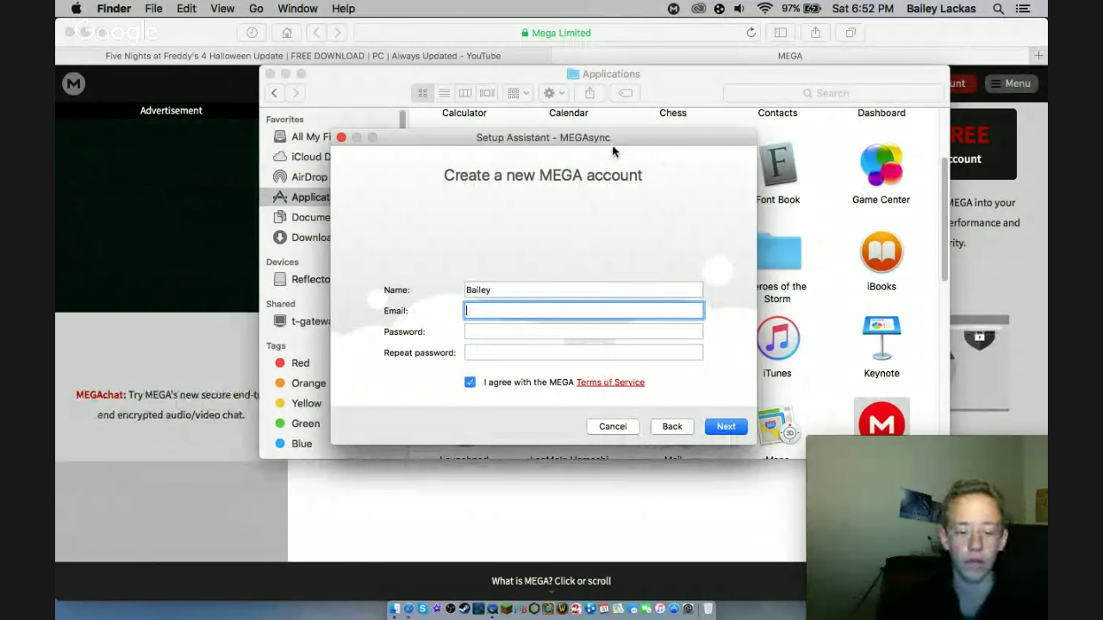
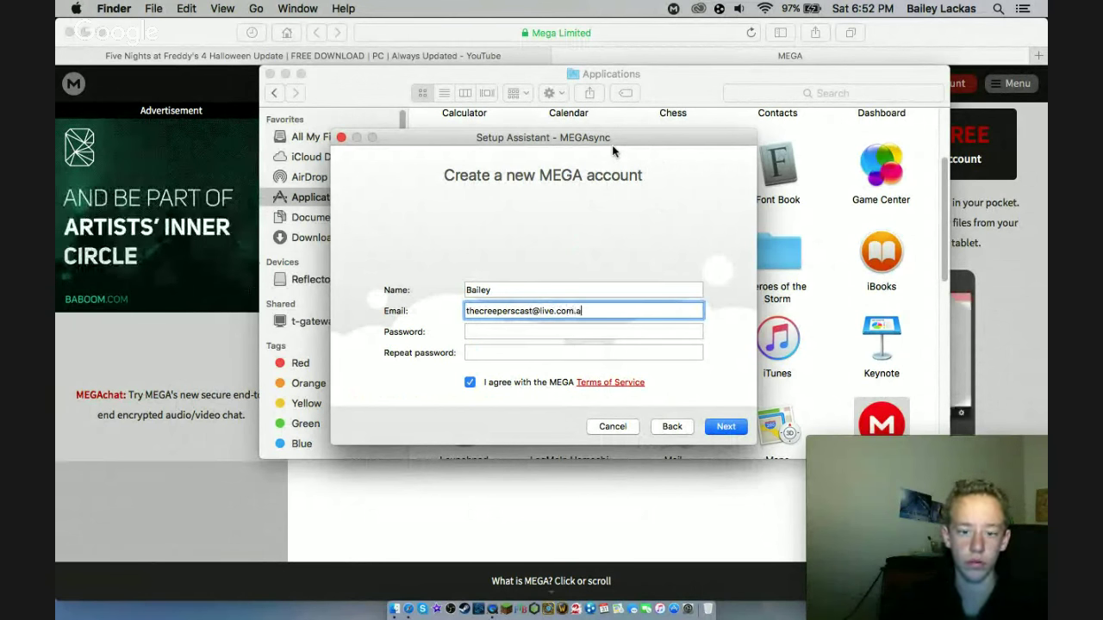
key(Tab)
key(Tab)
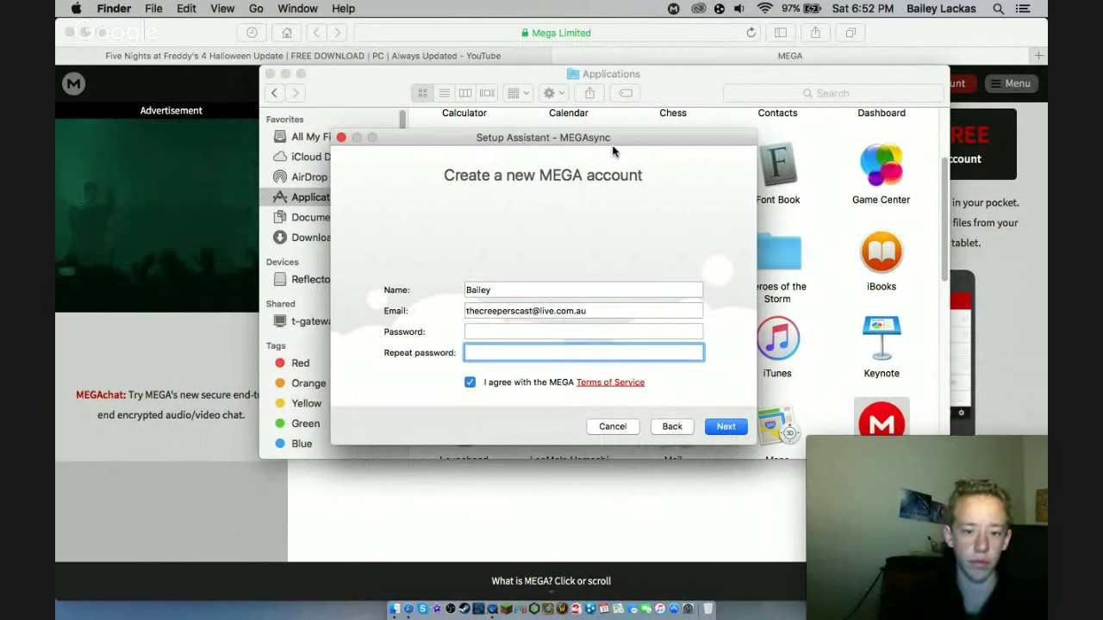
key(Tab)
key(Tab)
key(Tab)
text(••••••••••)
key(Tab)
text(••••••)
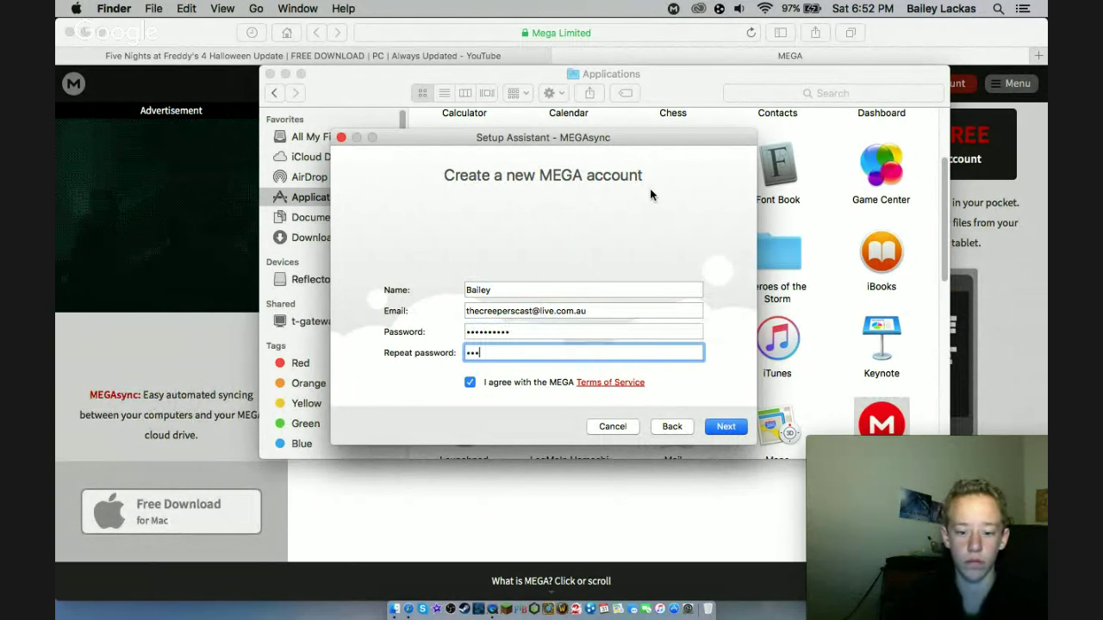
text(••••)
key(Return)
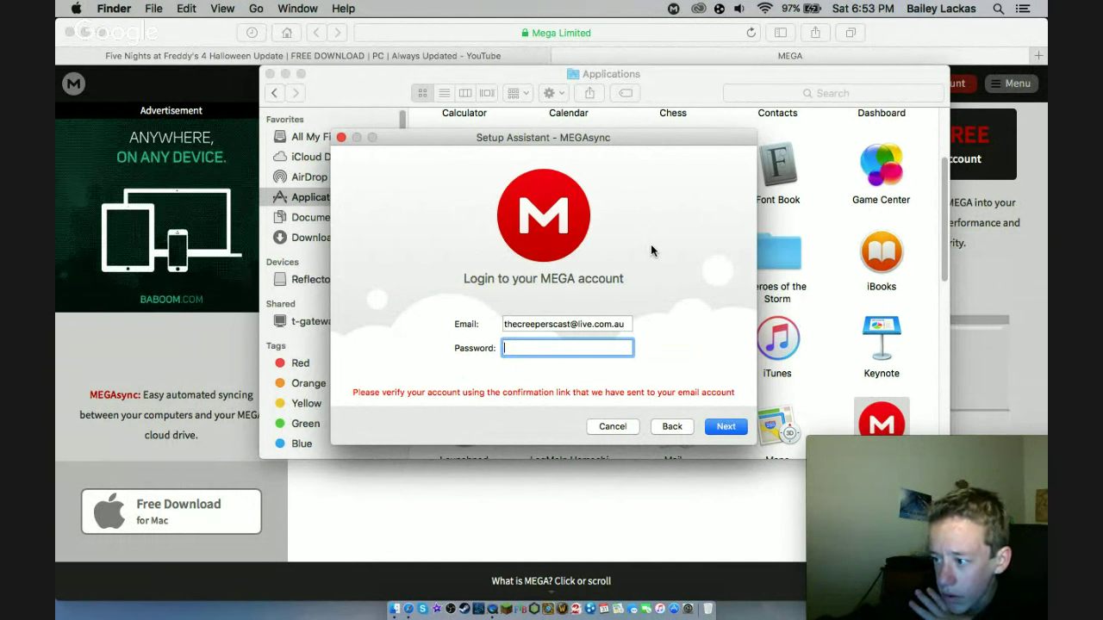
- Log in with the new account's password and dismiss the 'Incorrect email and/or password' alert
text(•••••••••)
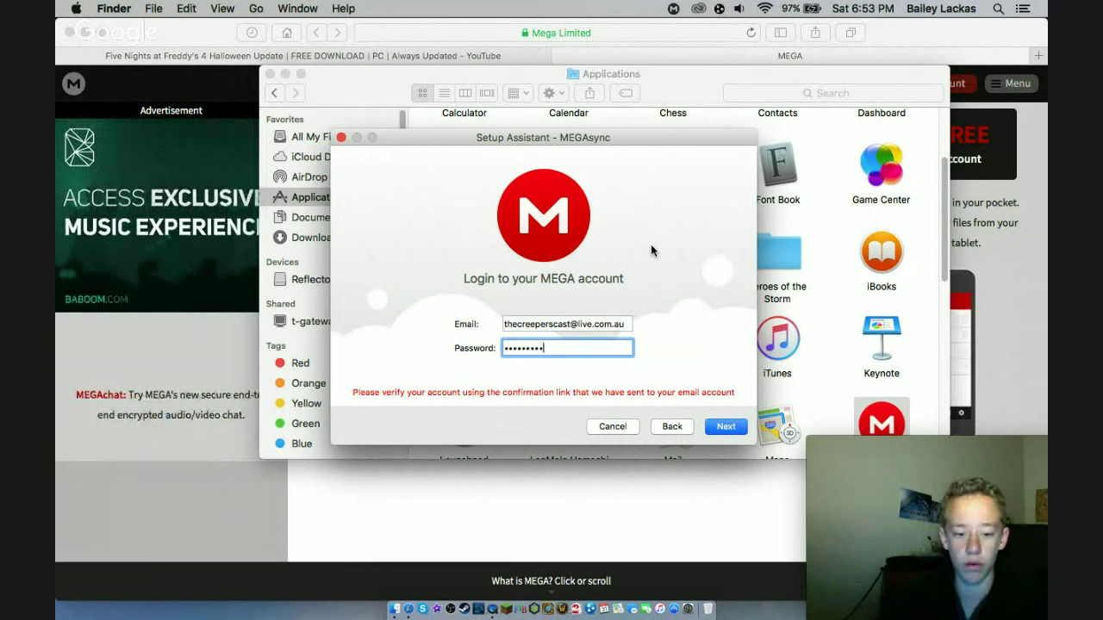
text(•)
key(Return)
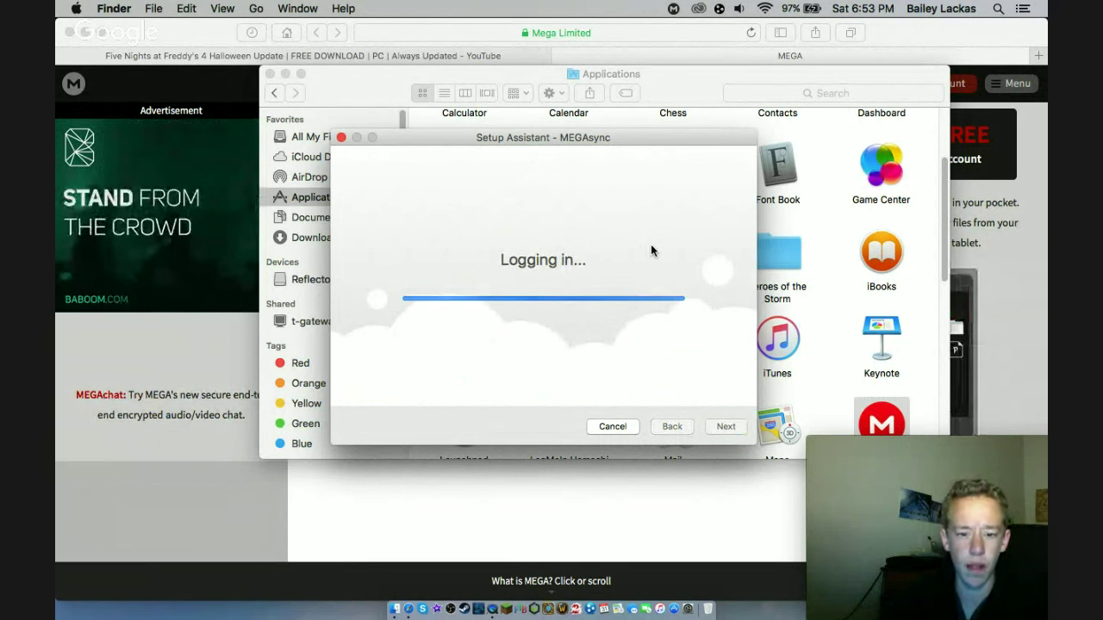
key(Return)
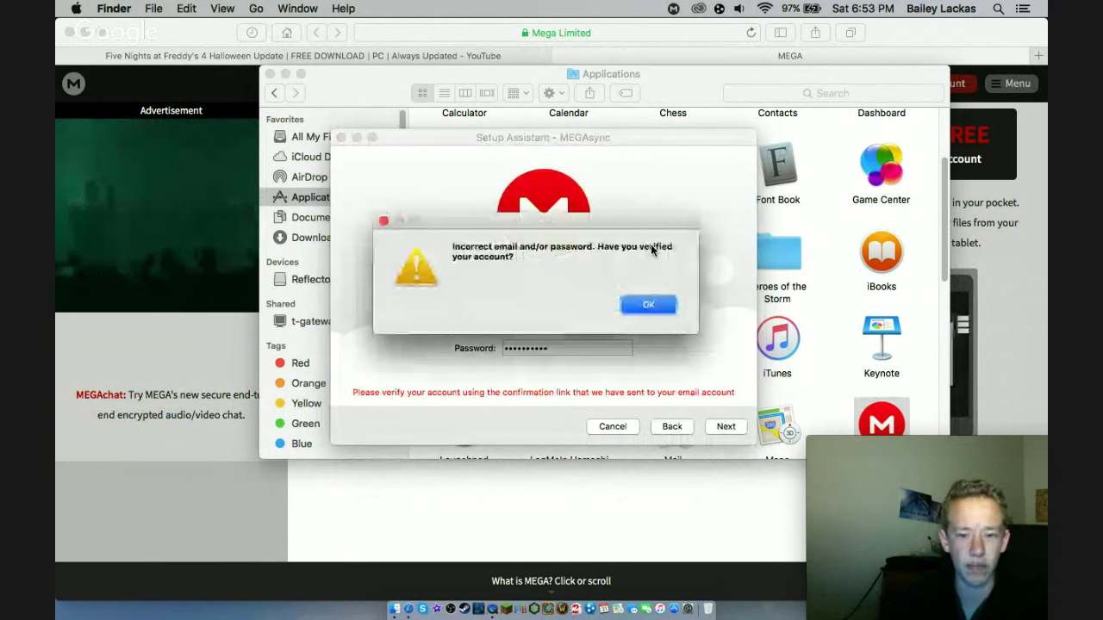
click(638, 305)
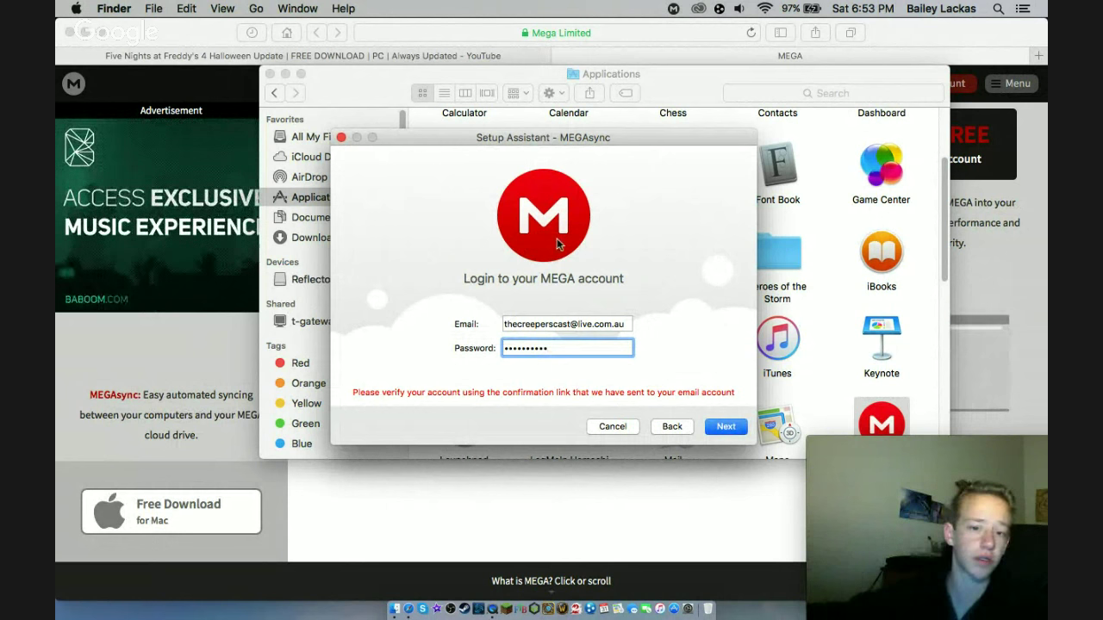
- Close the MEGAsync Setup Assistant and move the Applications window to the left
click(341, 137)
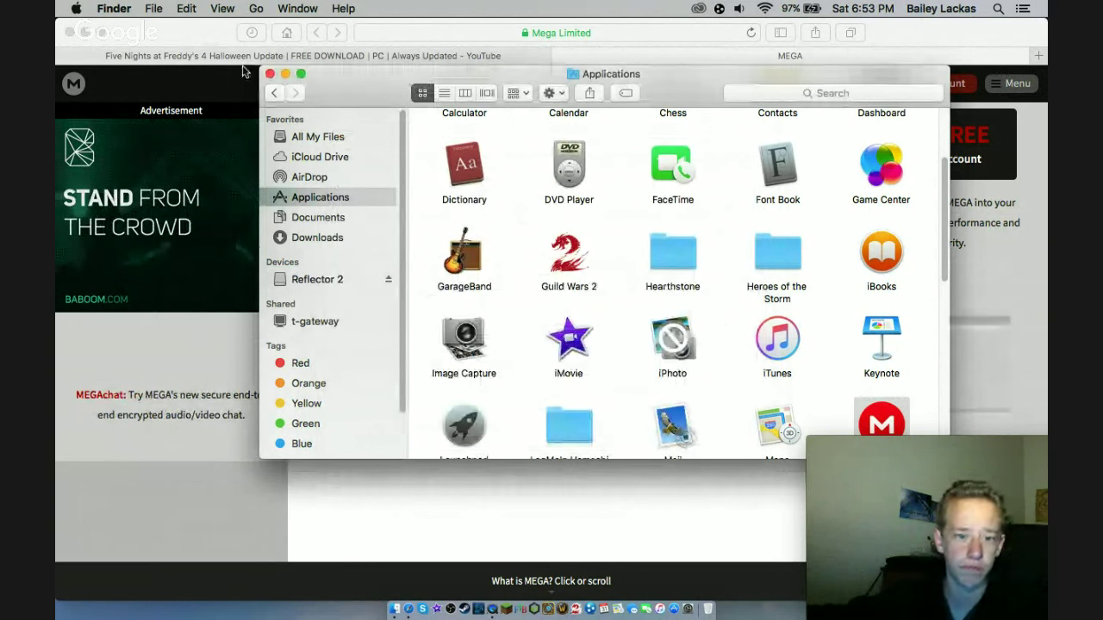
scroll(643, 369, down, 5)
scroll(643, 369, down, 2)
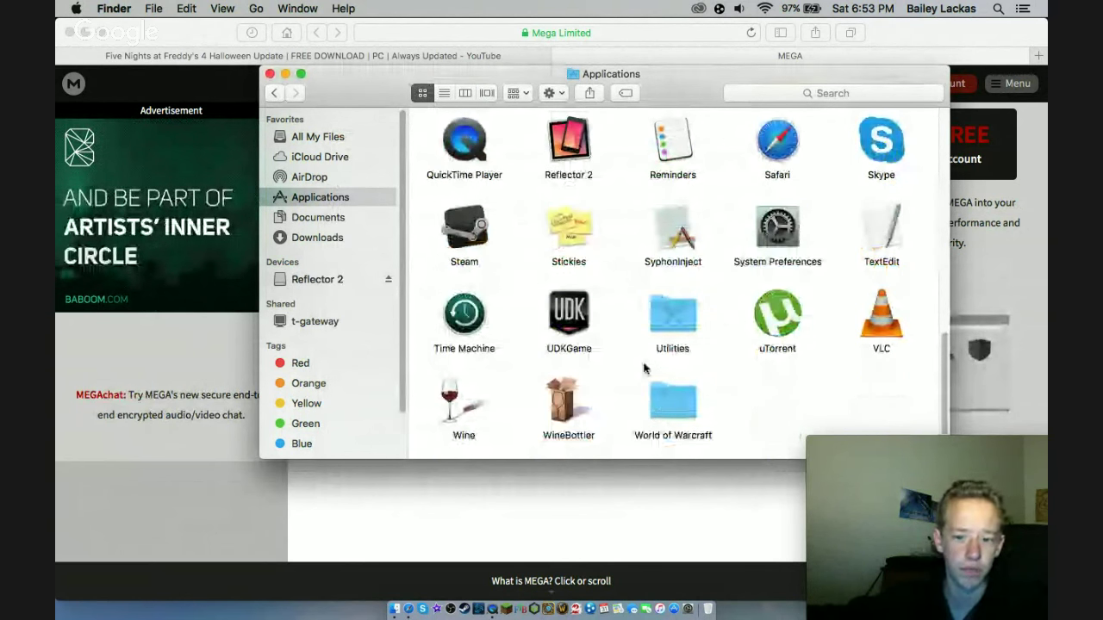
drag(664, 80, 550, 81)
scroll(626, 383, up, 3)
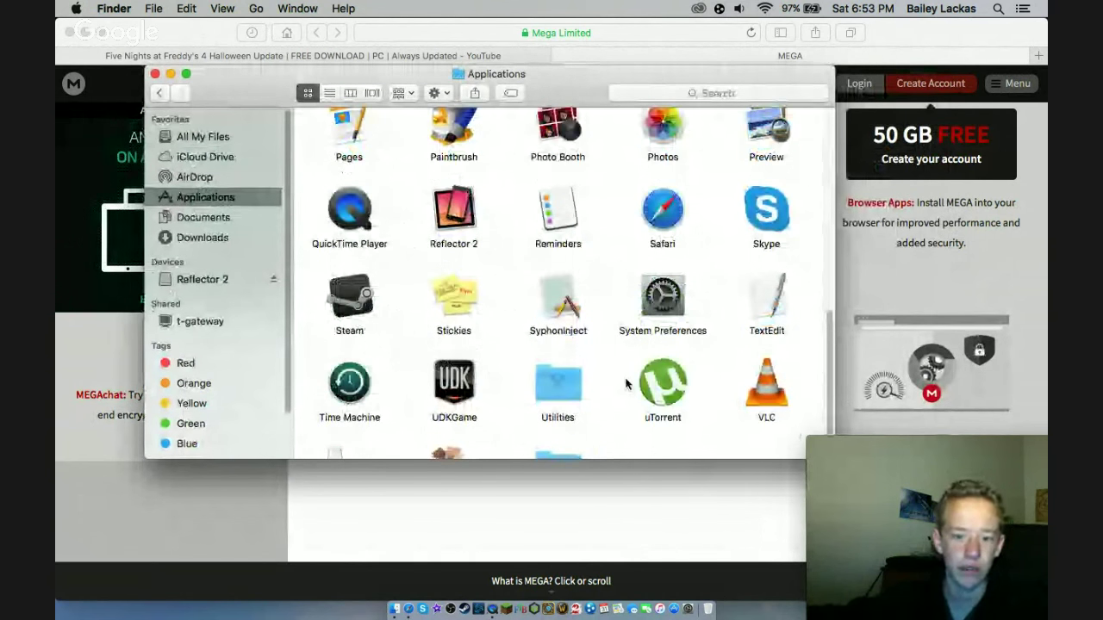
- Launch Reflector 2 from Applications, confirm opening it, and start the free trial
click(435, 348)
double_click(449, 319)
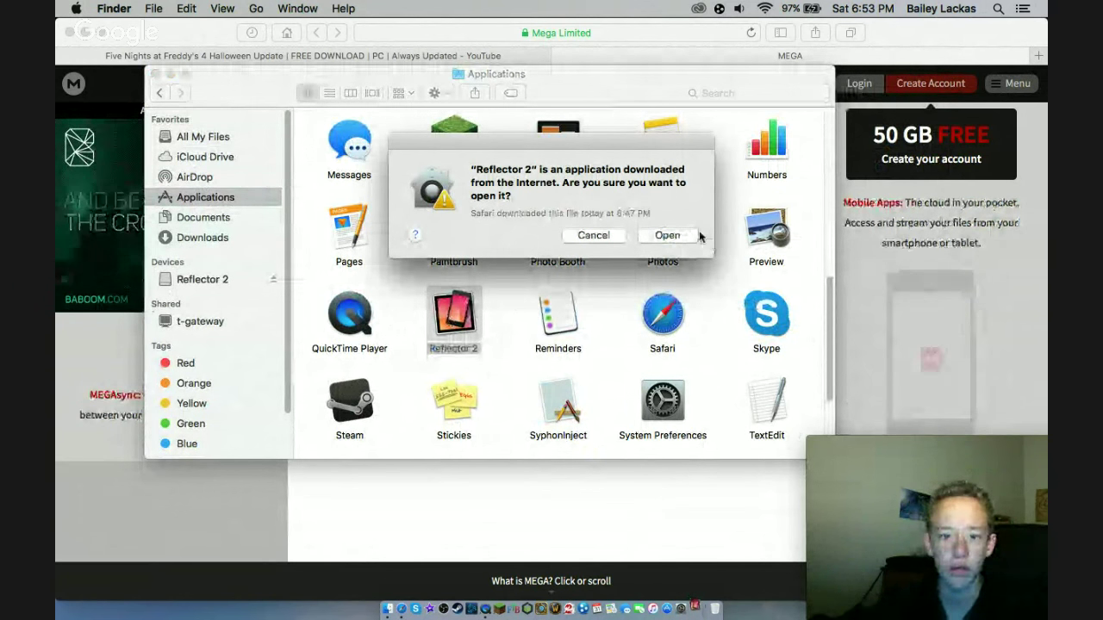
click(669, 235)
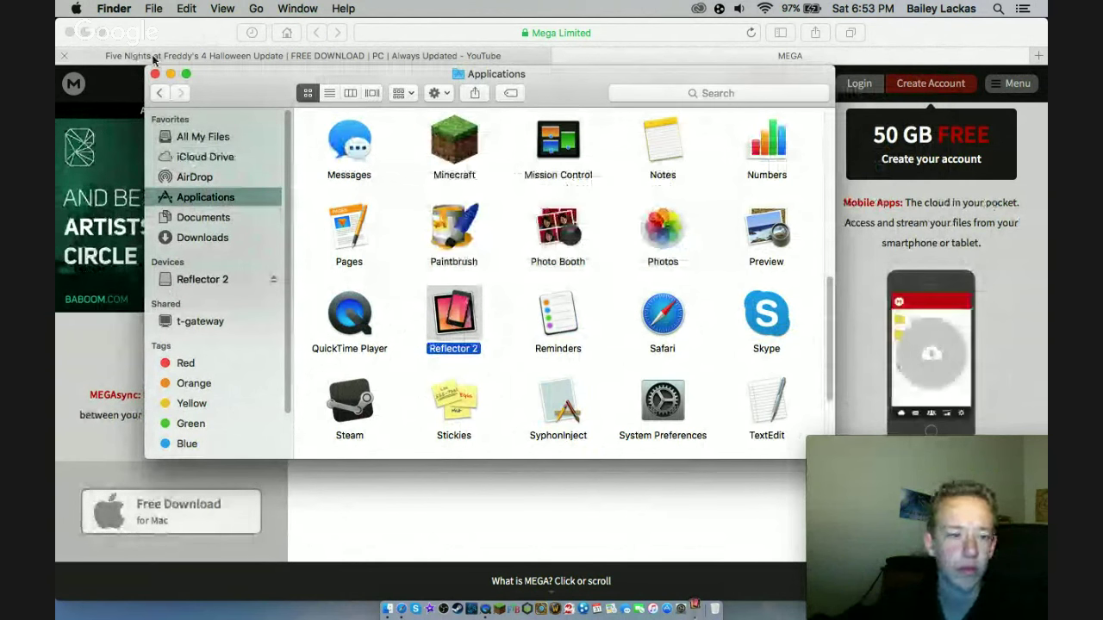
click(153, 33)
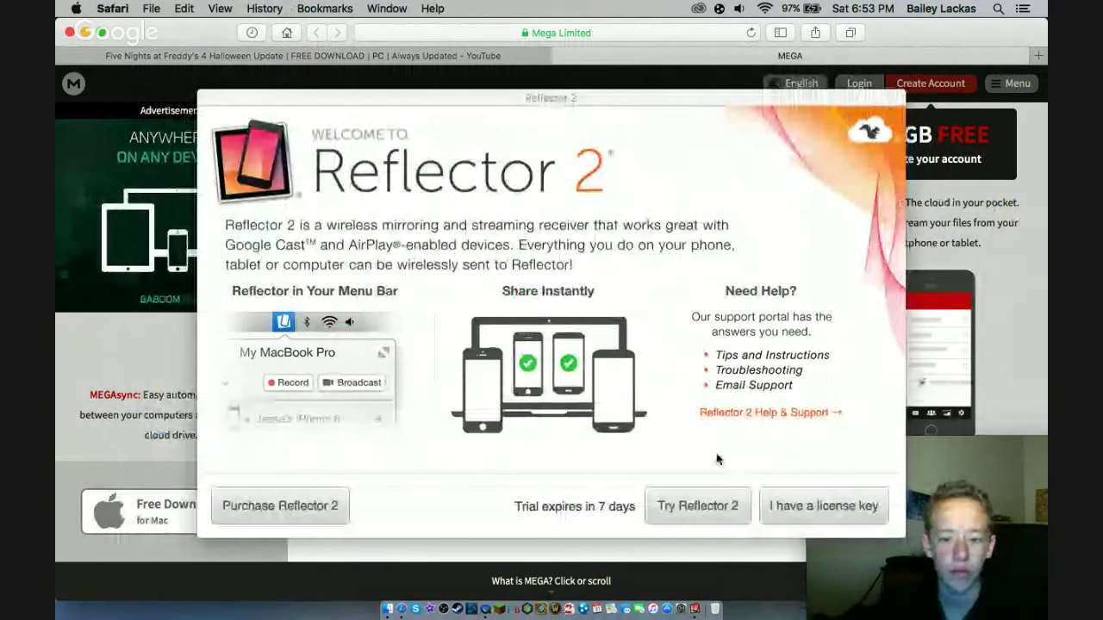
click(689, 508)
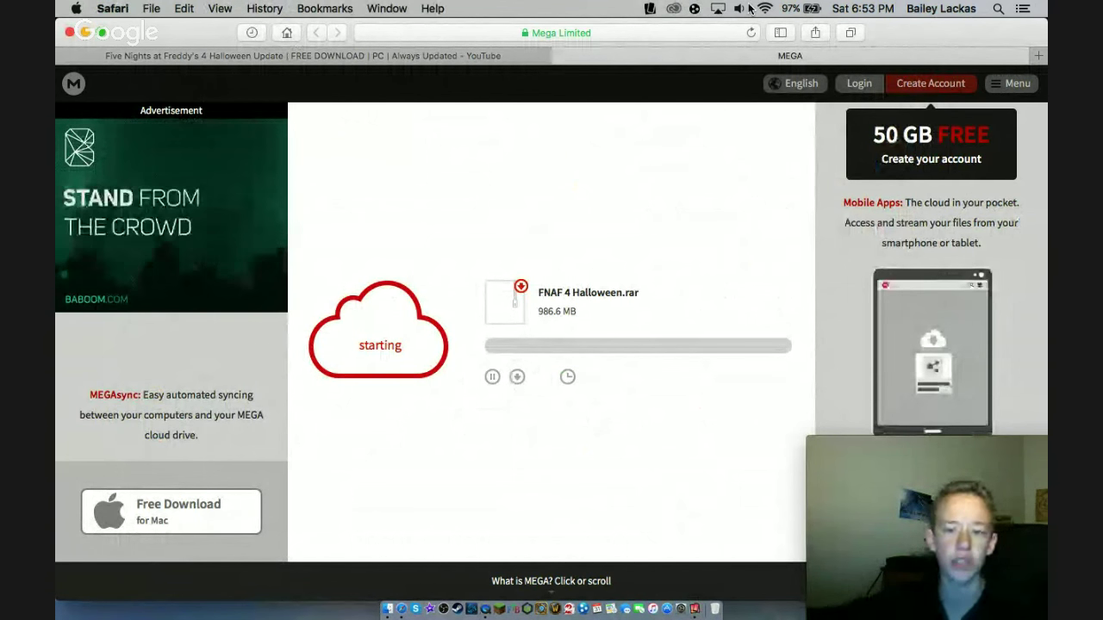
click(663, 32)
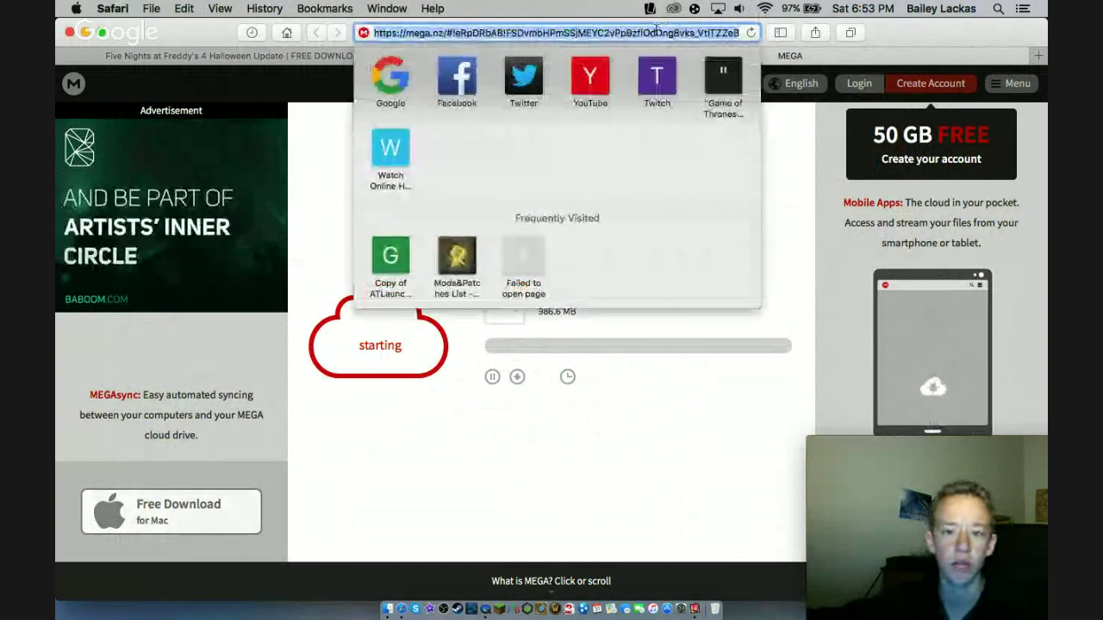
right_click(659, 32)
click(934, 40)
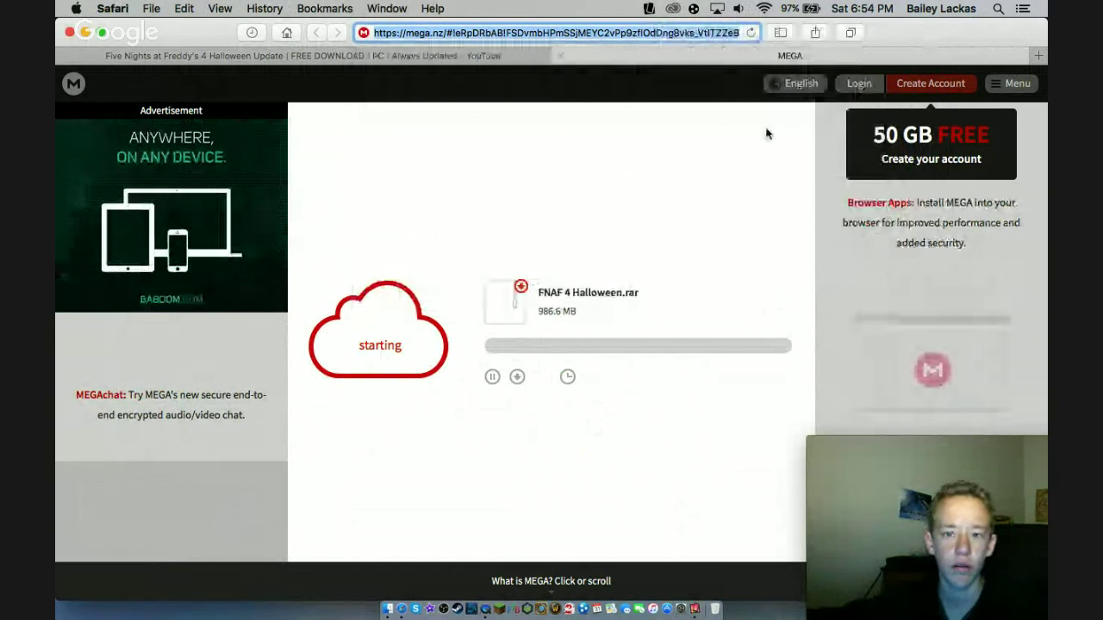
click(387, 608)
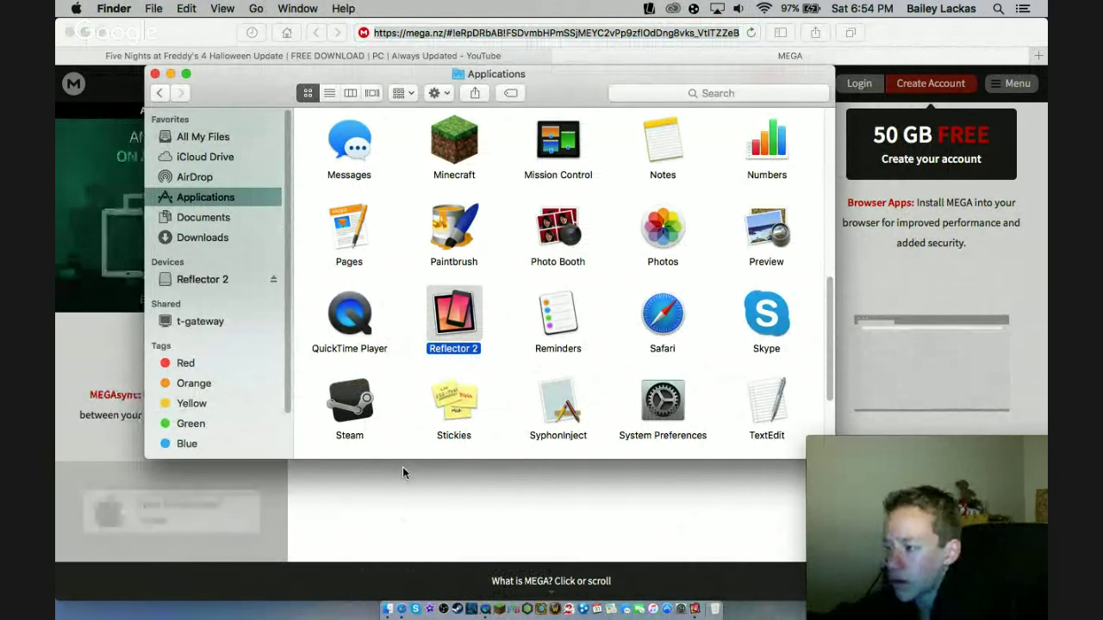
click(401, 609)
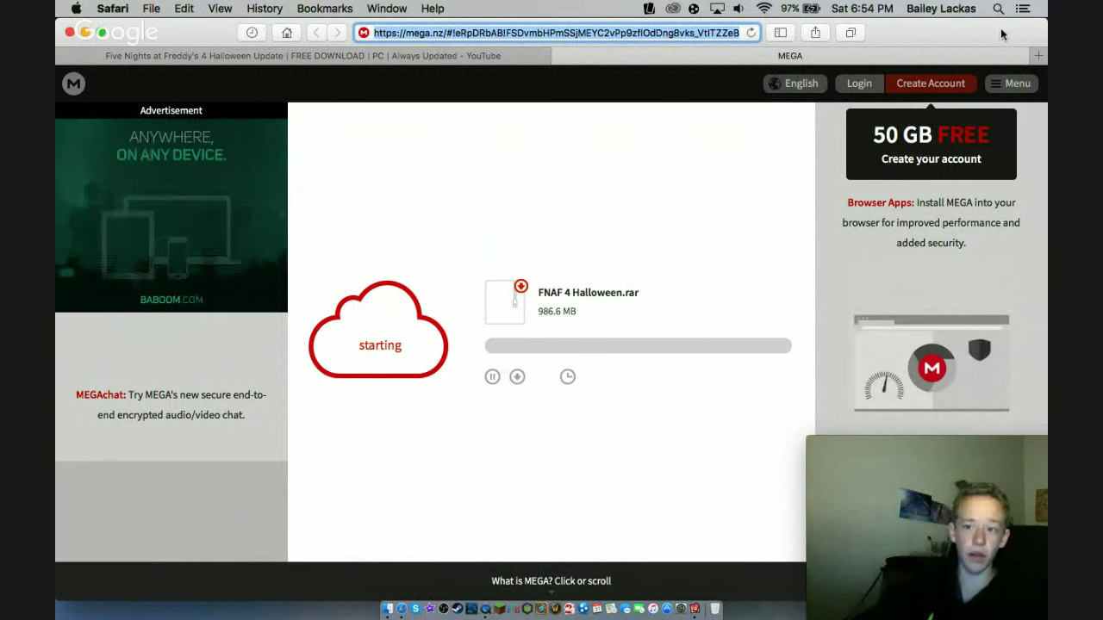
- Go to live.com in a new Safari tab
click(1038, 56)
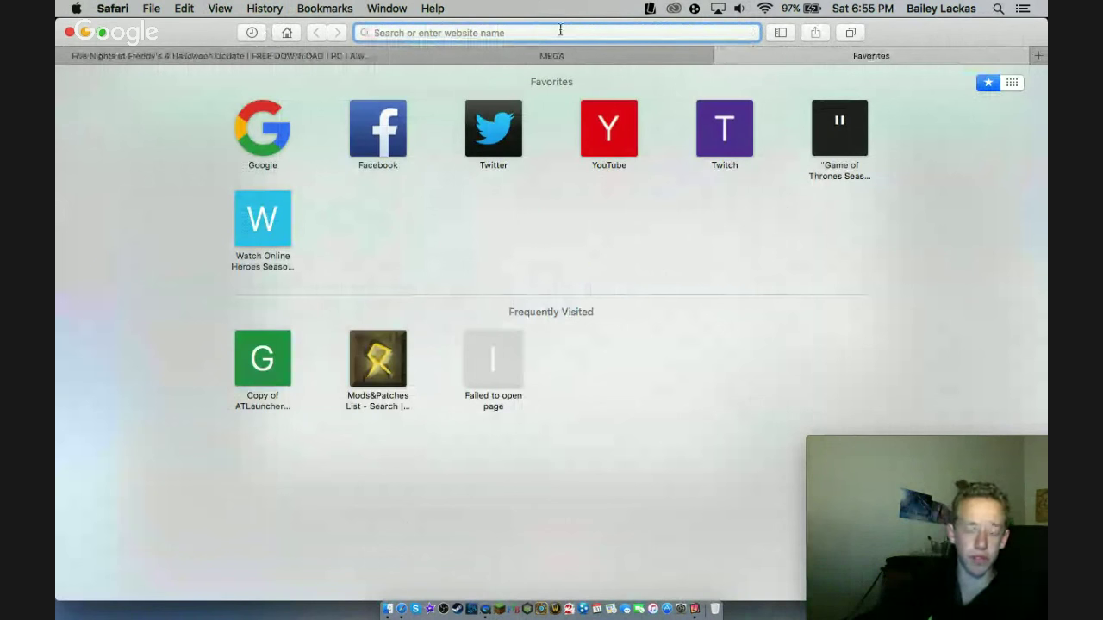
text(live)
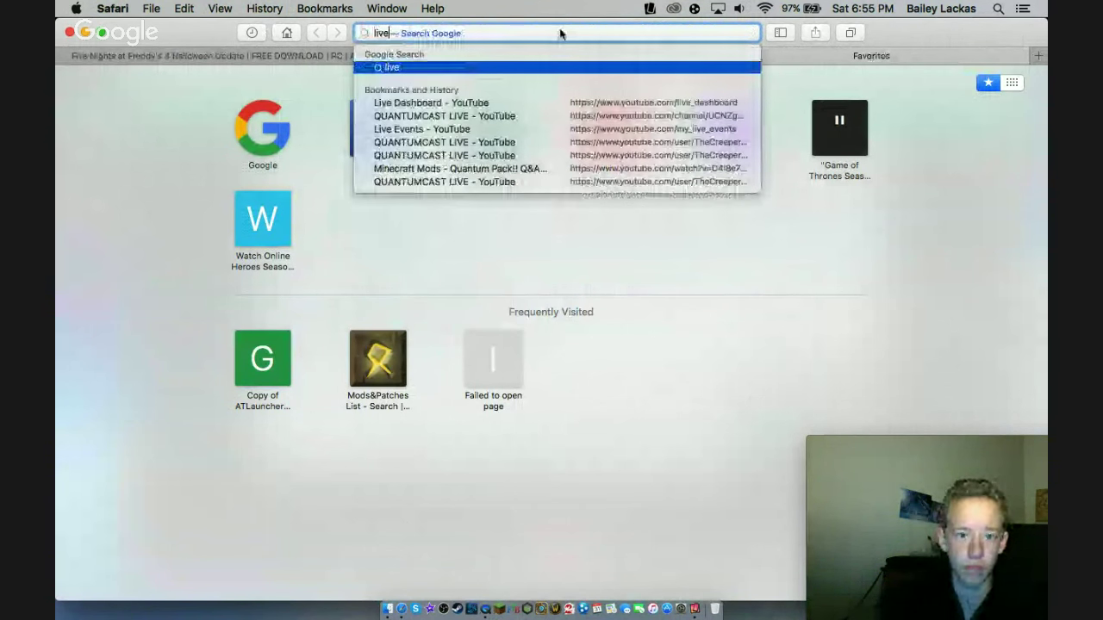
text(.com)
key(Return)
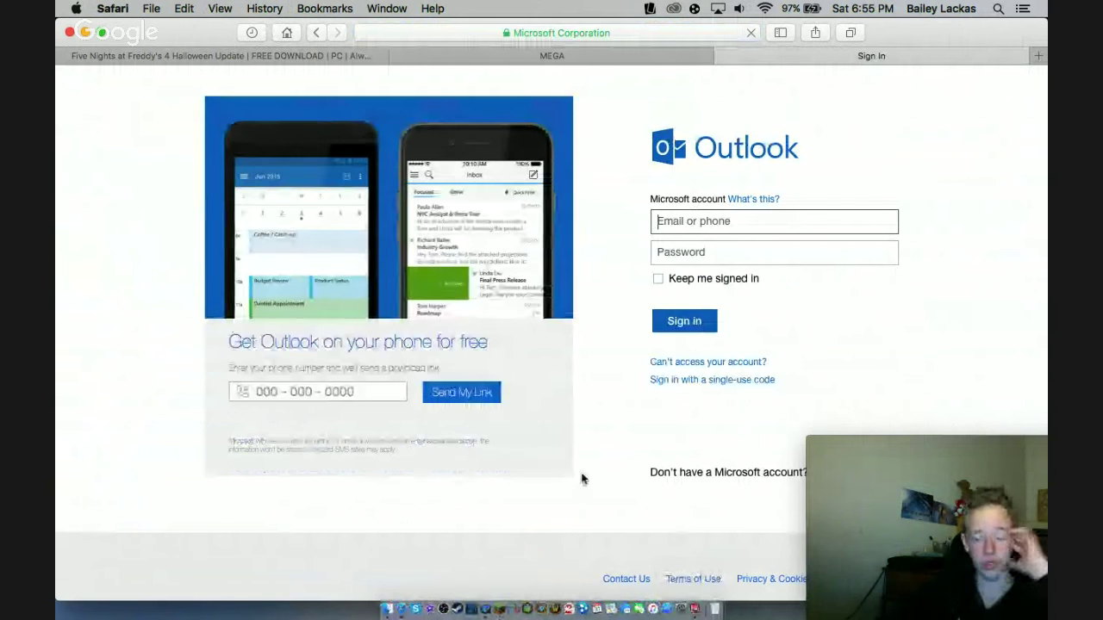
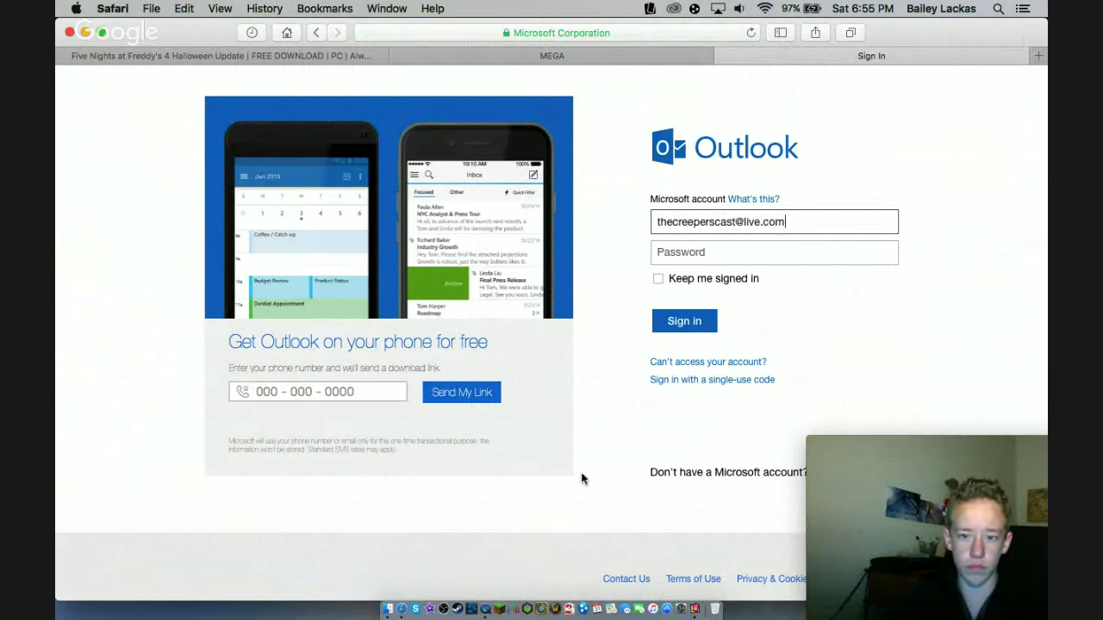
- Sign in with the account e-mail and password, keep me signed in, and save the password
key(Tab)
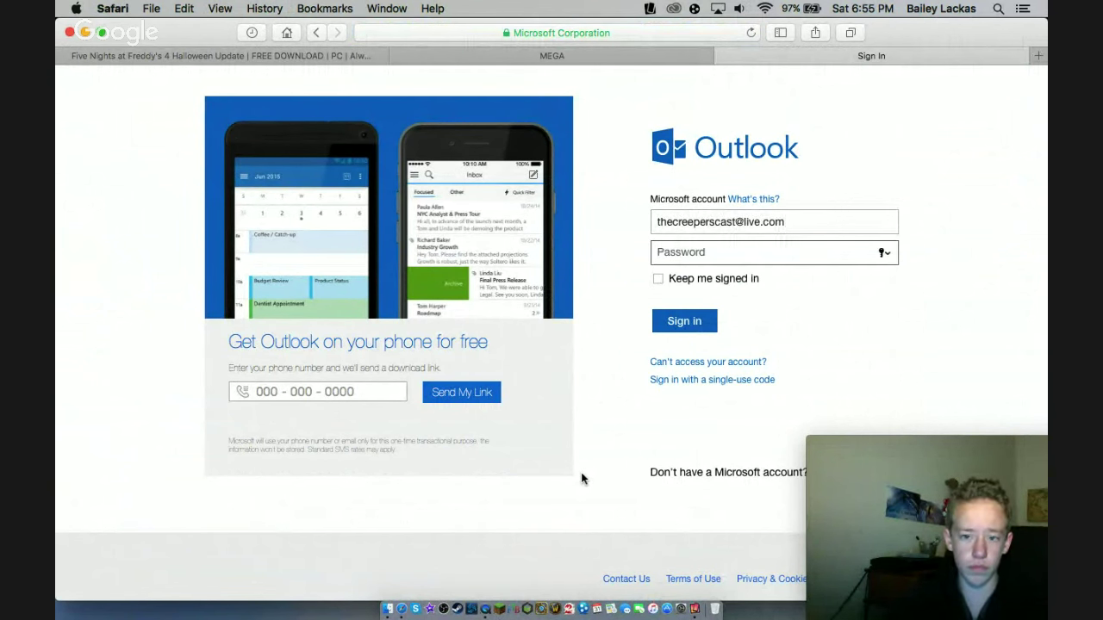
click(808, 217)
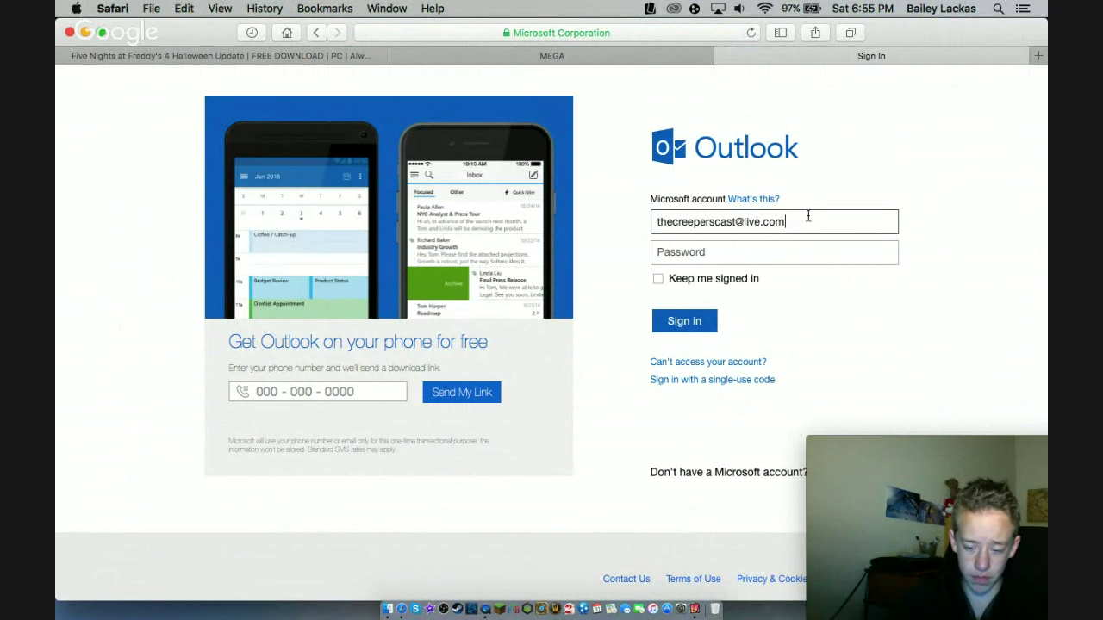
key(Tab)
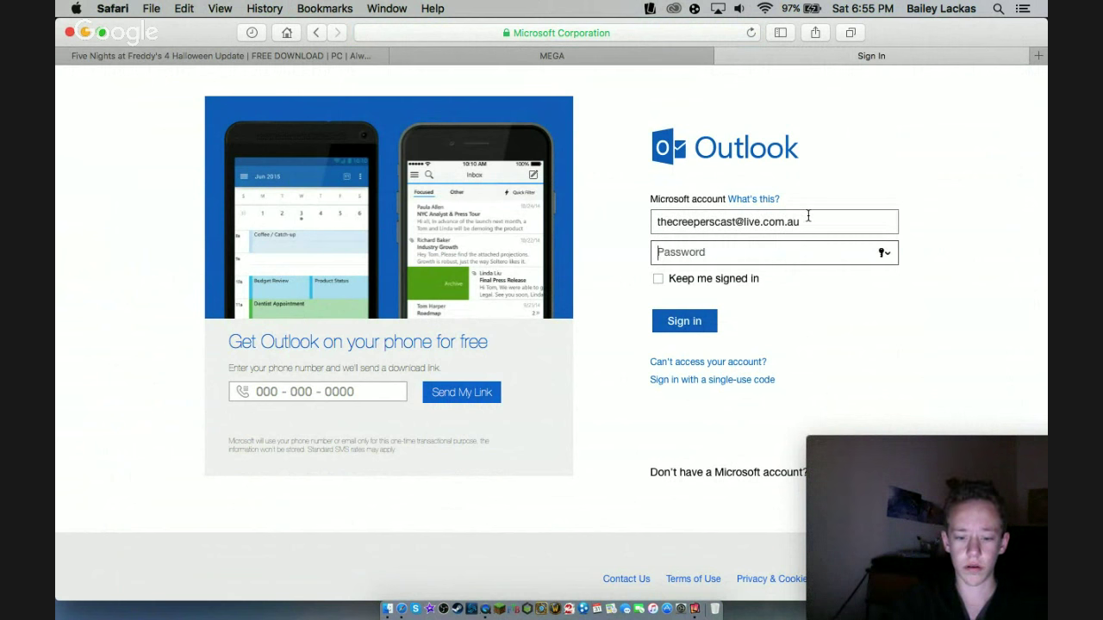
text(**********)
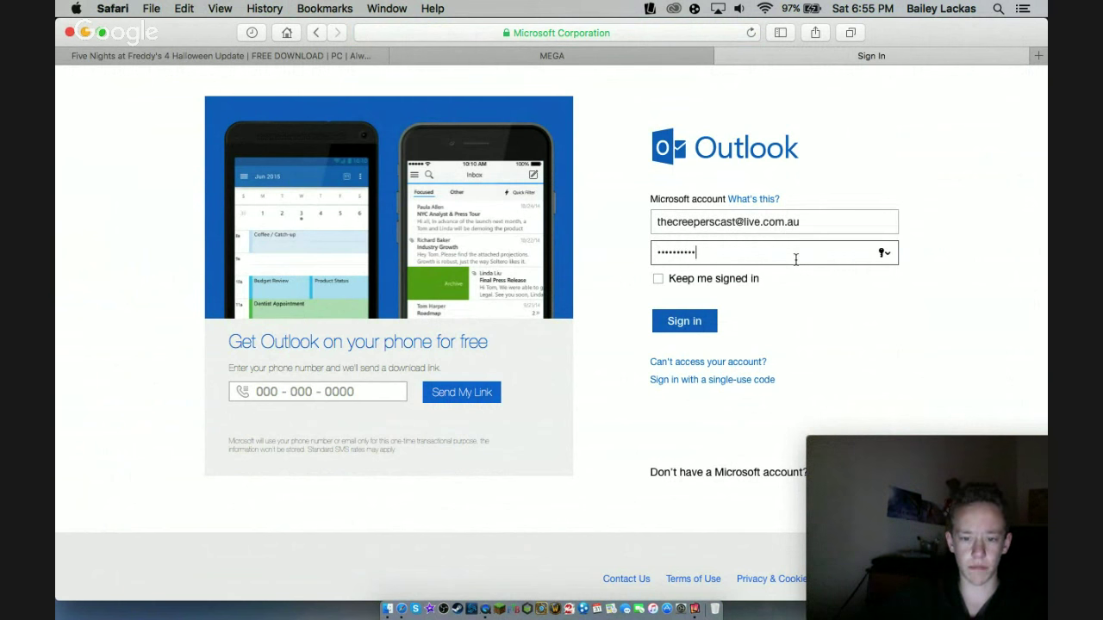
click(713, 278)
click(699, 320)
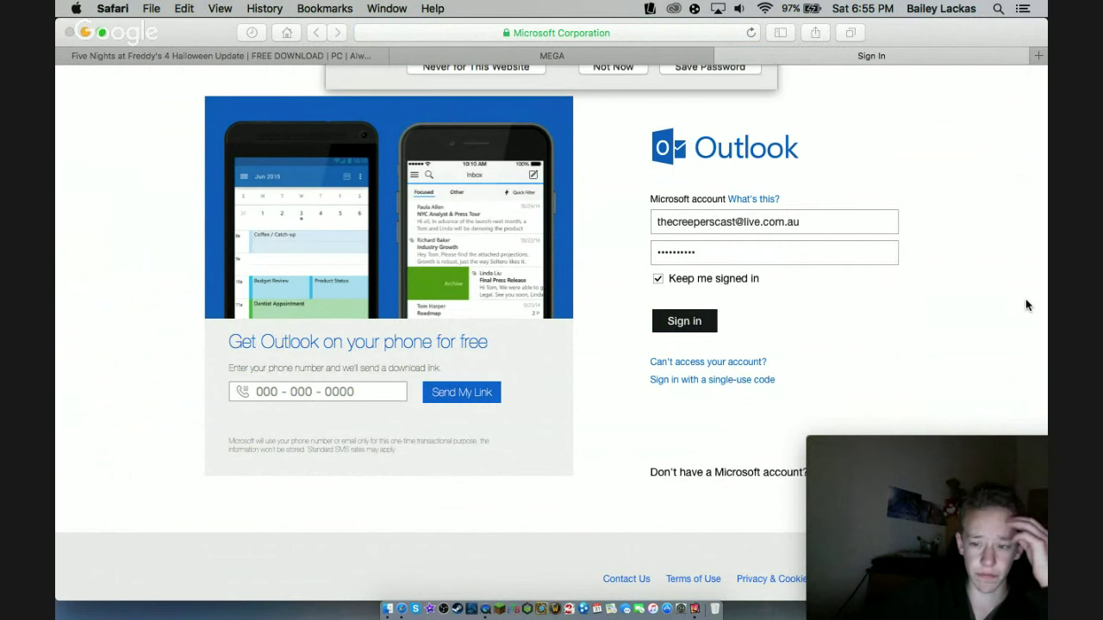
click(729, 144)
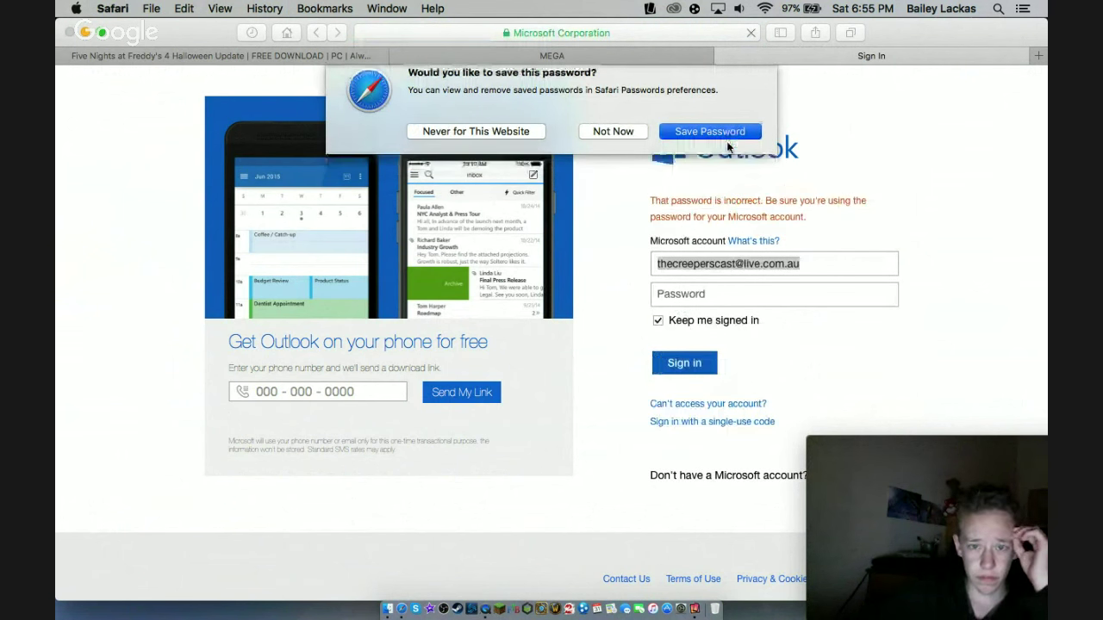
click(870, 290)
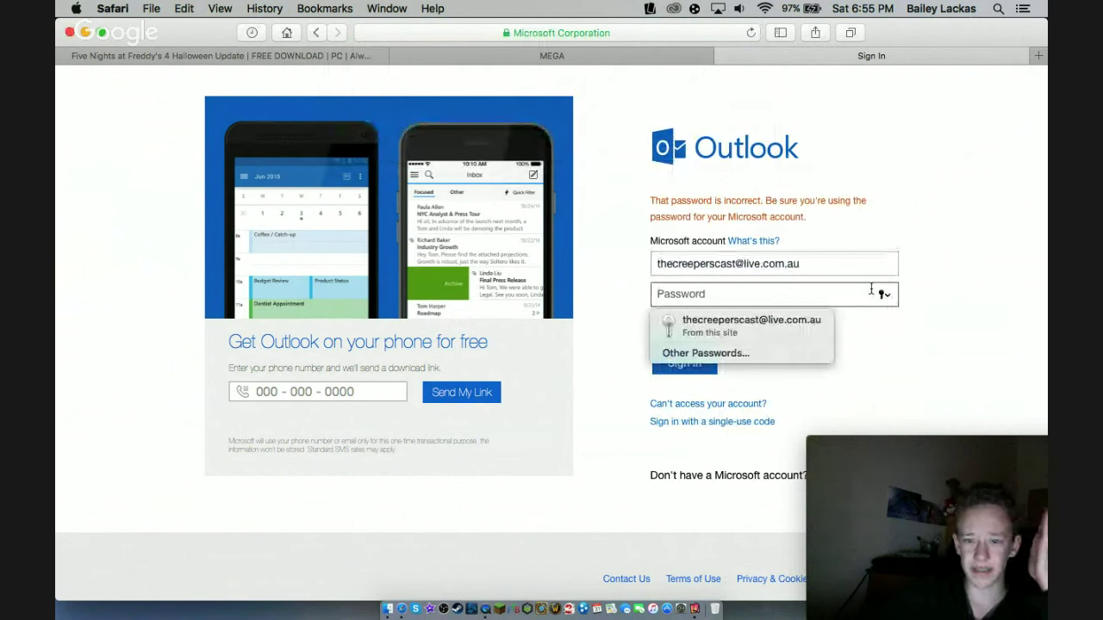